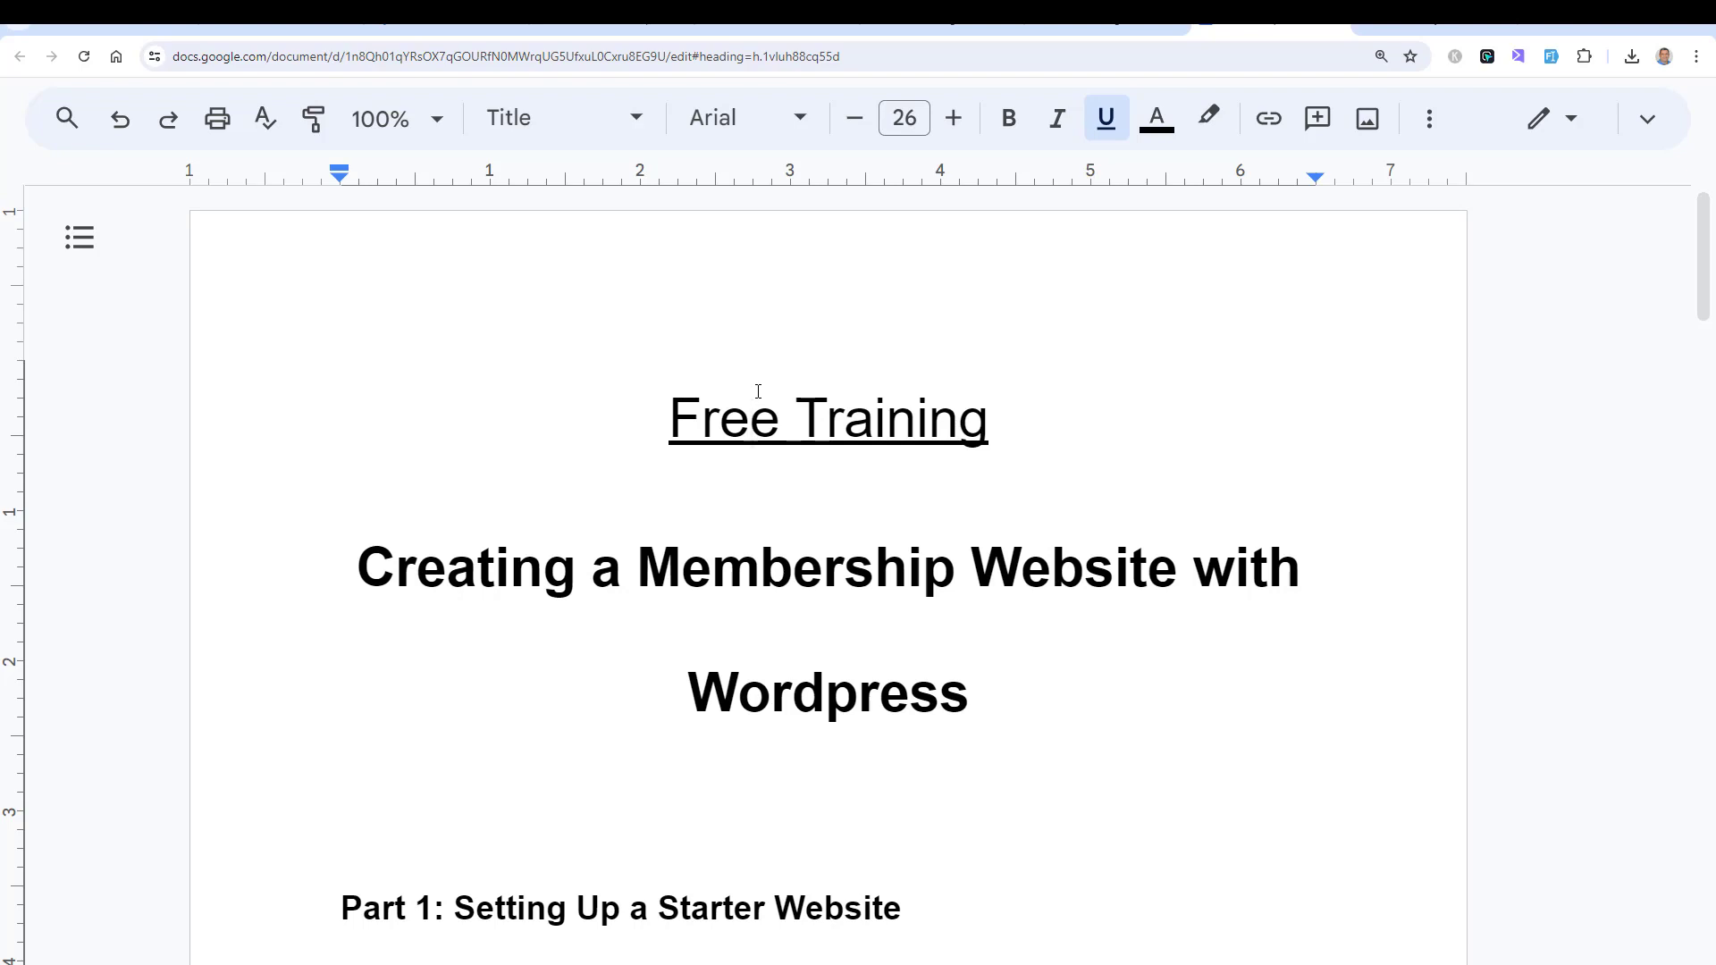
- Read the training outline's Part 1 on the starter website and Part 2 on installing the membership plugin
scroll(660, 534, "down", 5)
left_click(684, 449)
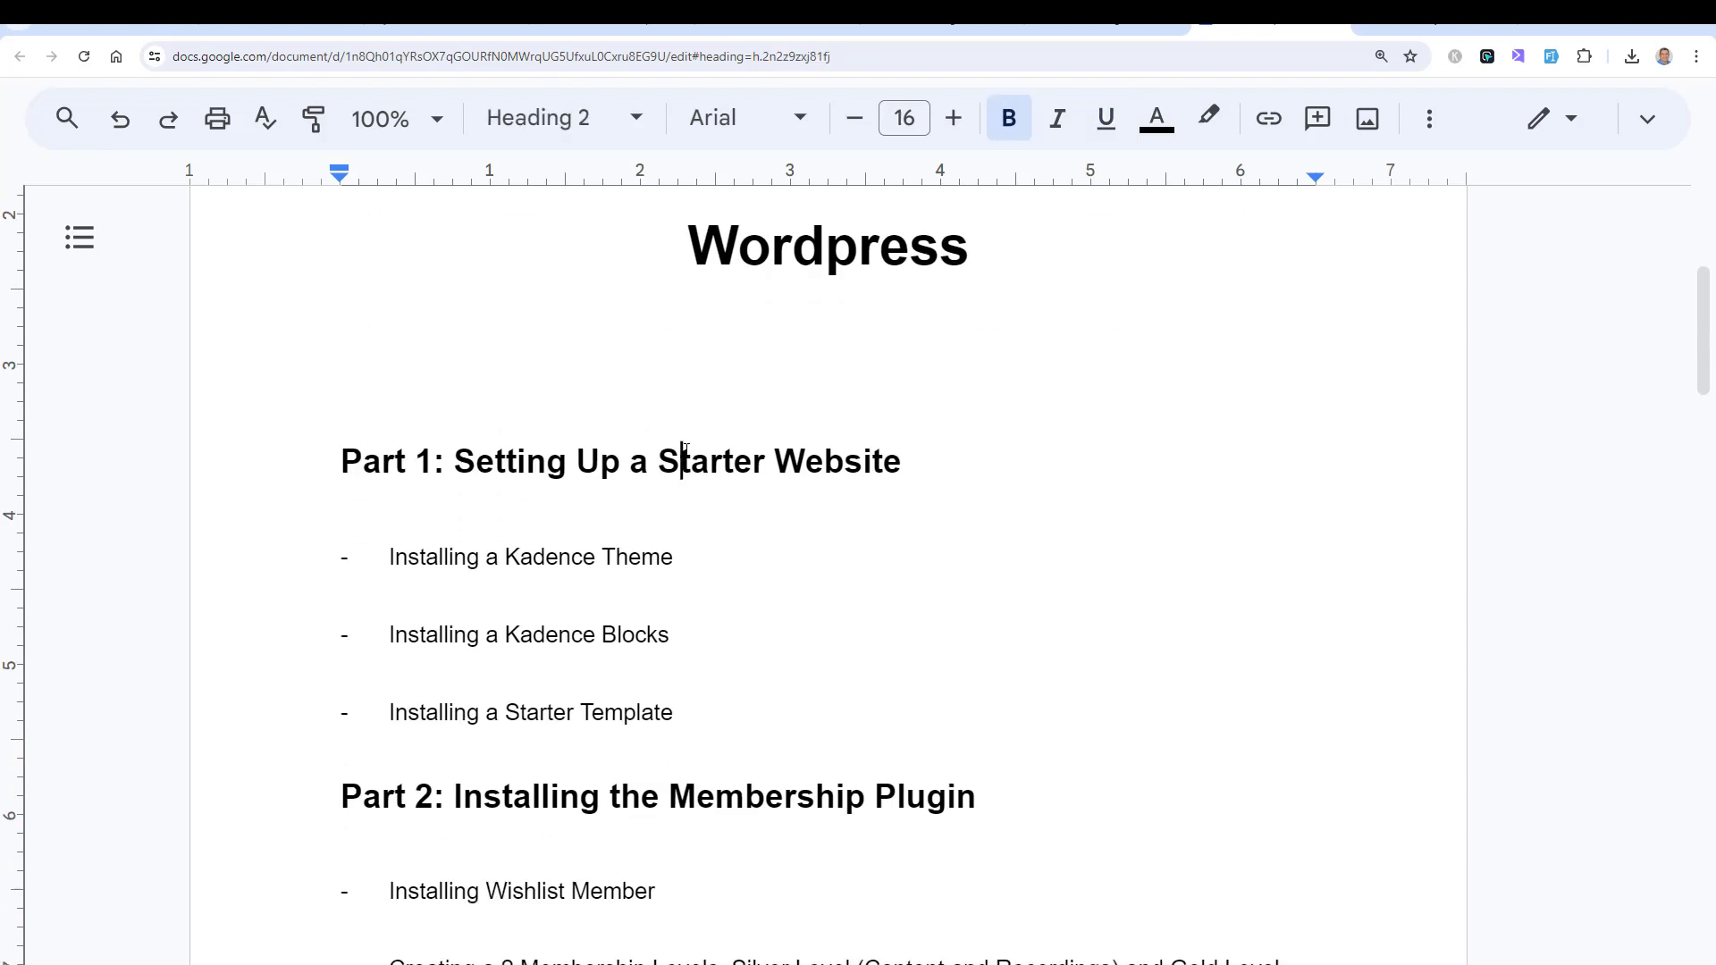
triple_click(636, 547)
triple_click(640, 632)
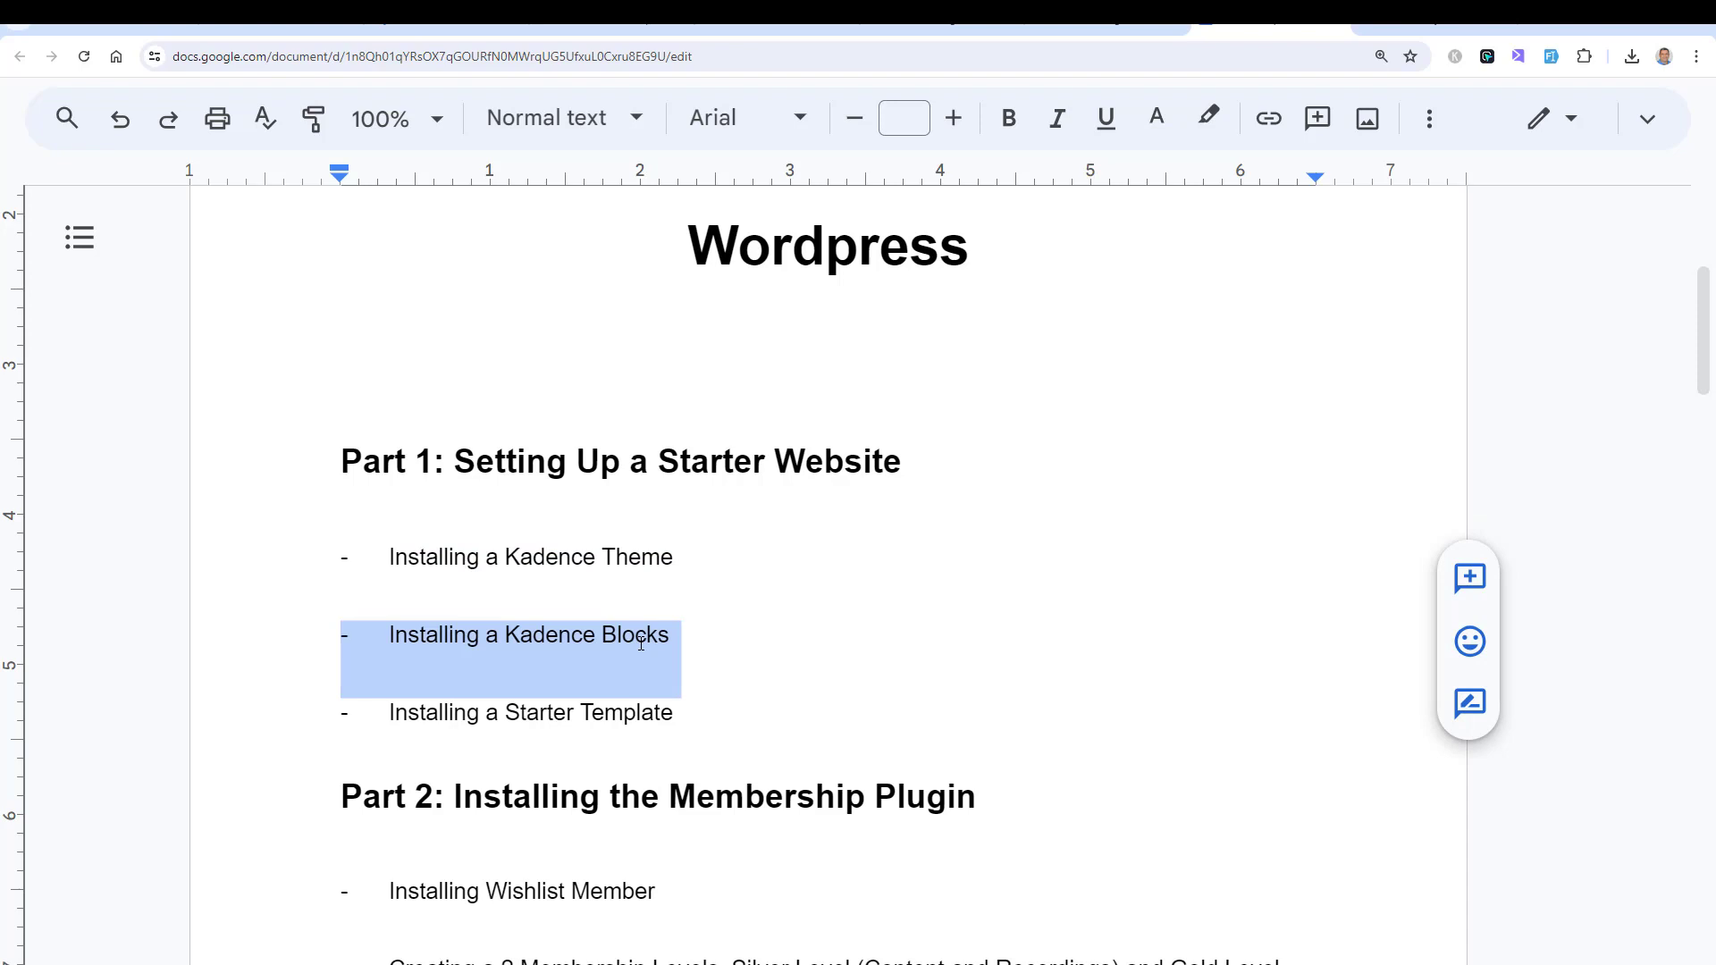
scroll(640, 643, "down", 3)
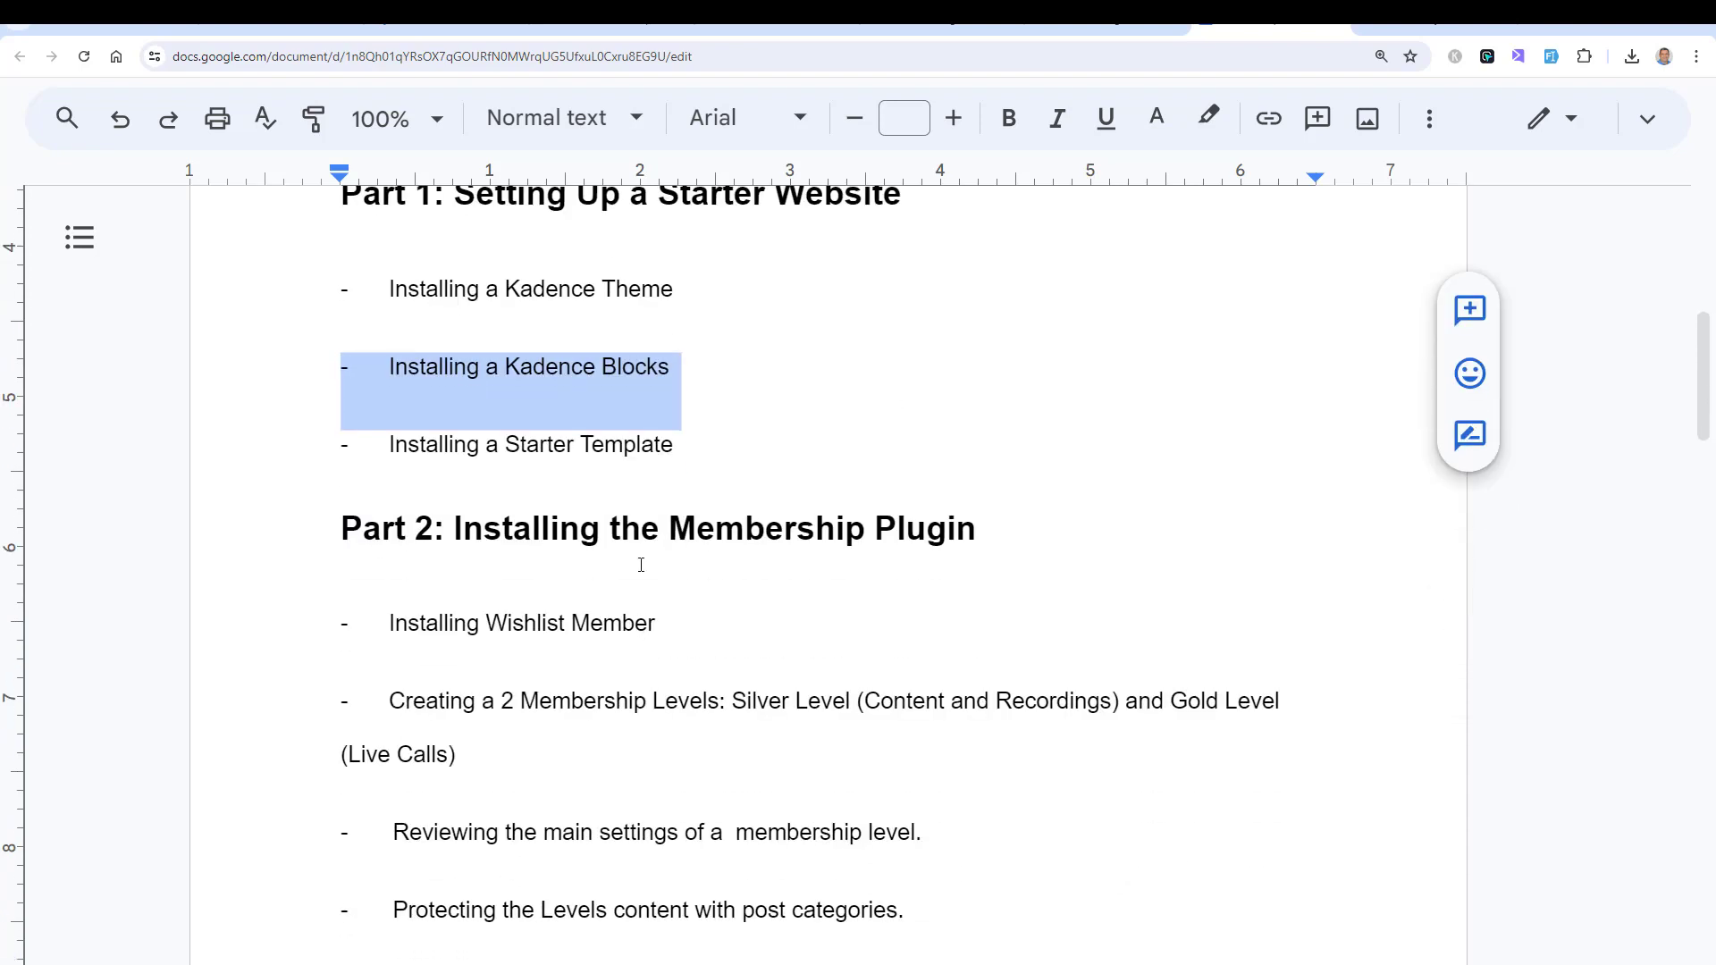
left_click(643, 527)
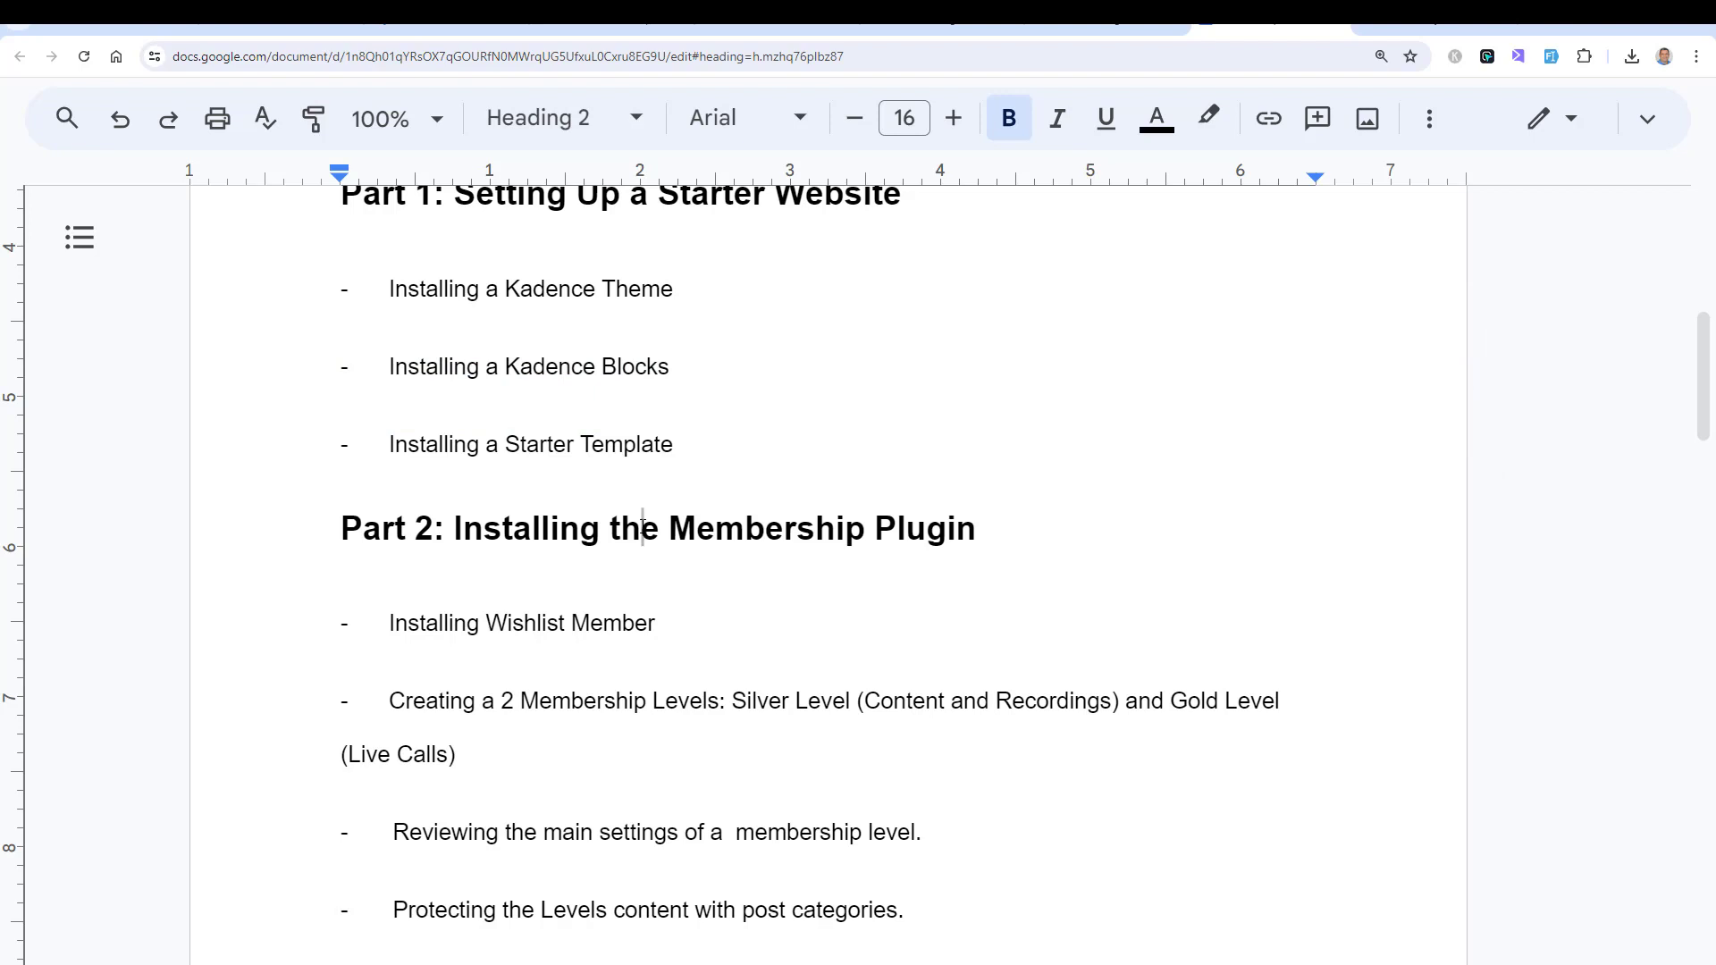
scroll(643, 527, "down", 1)
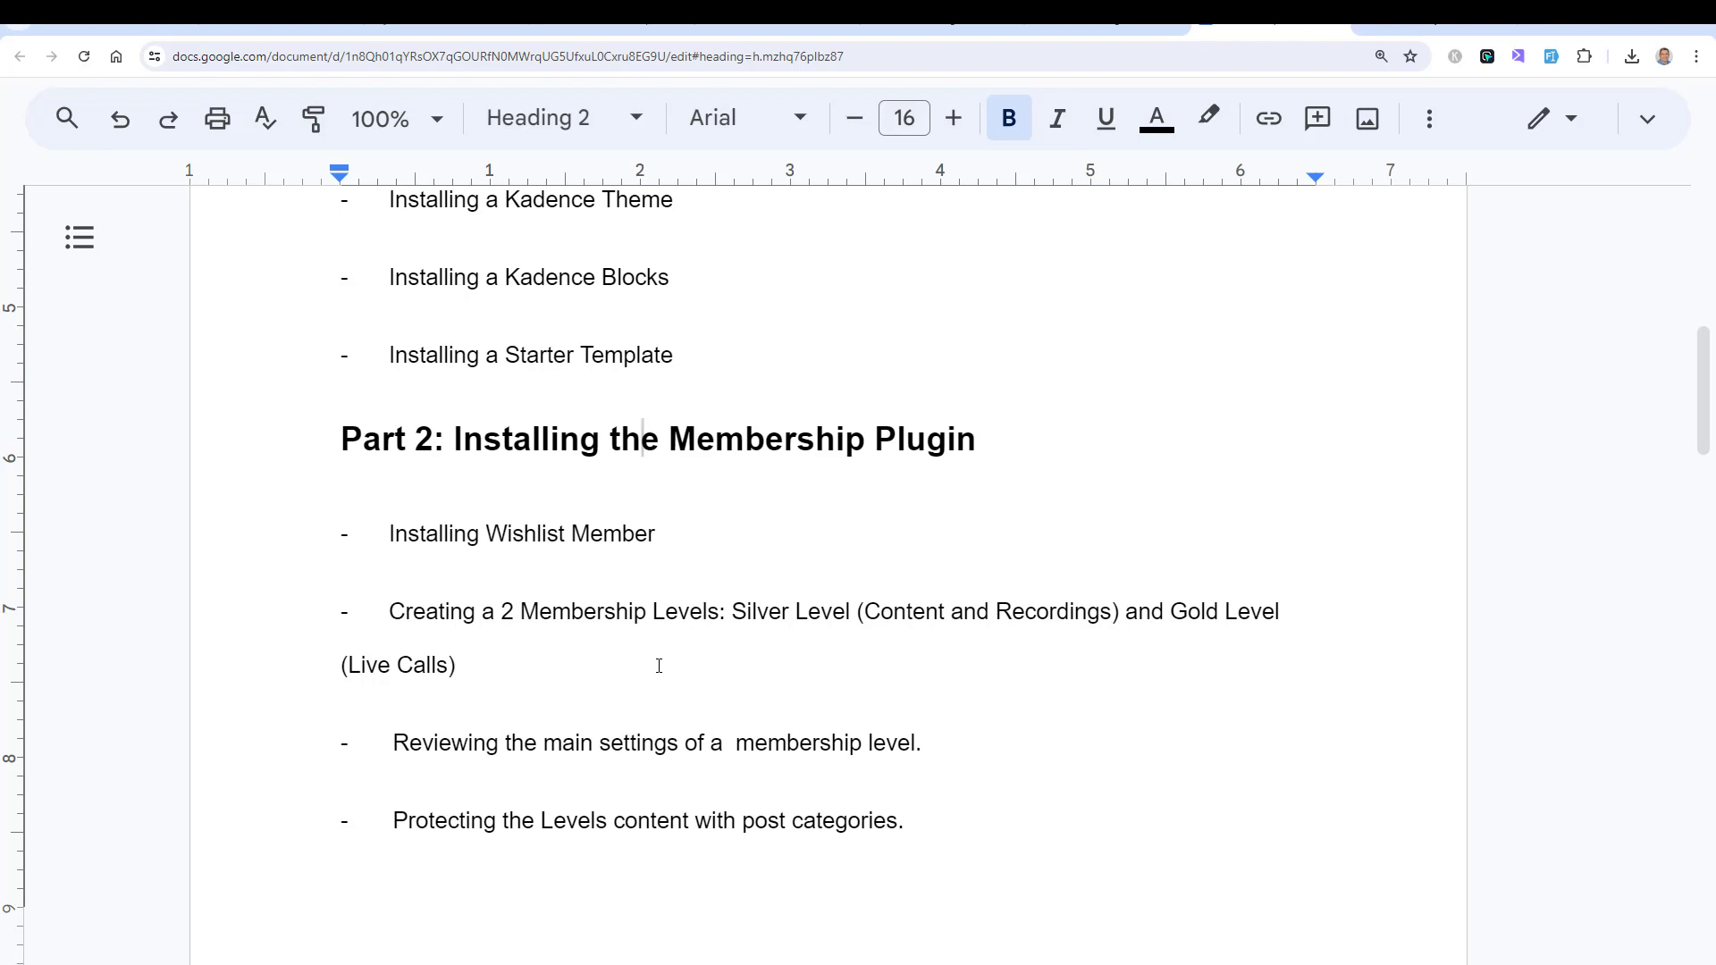
scroll(659, 666, "down", 1)
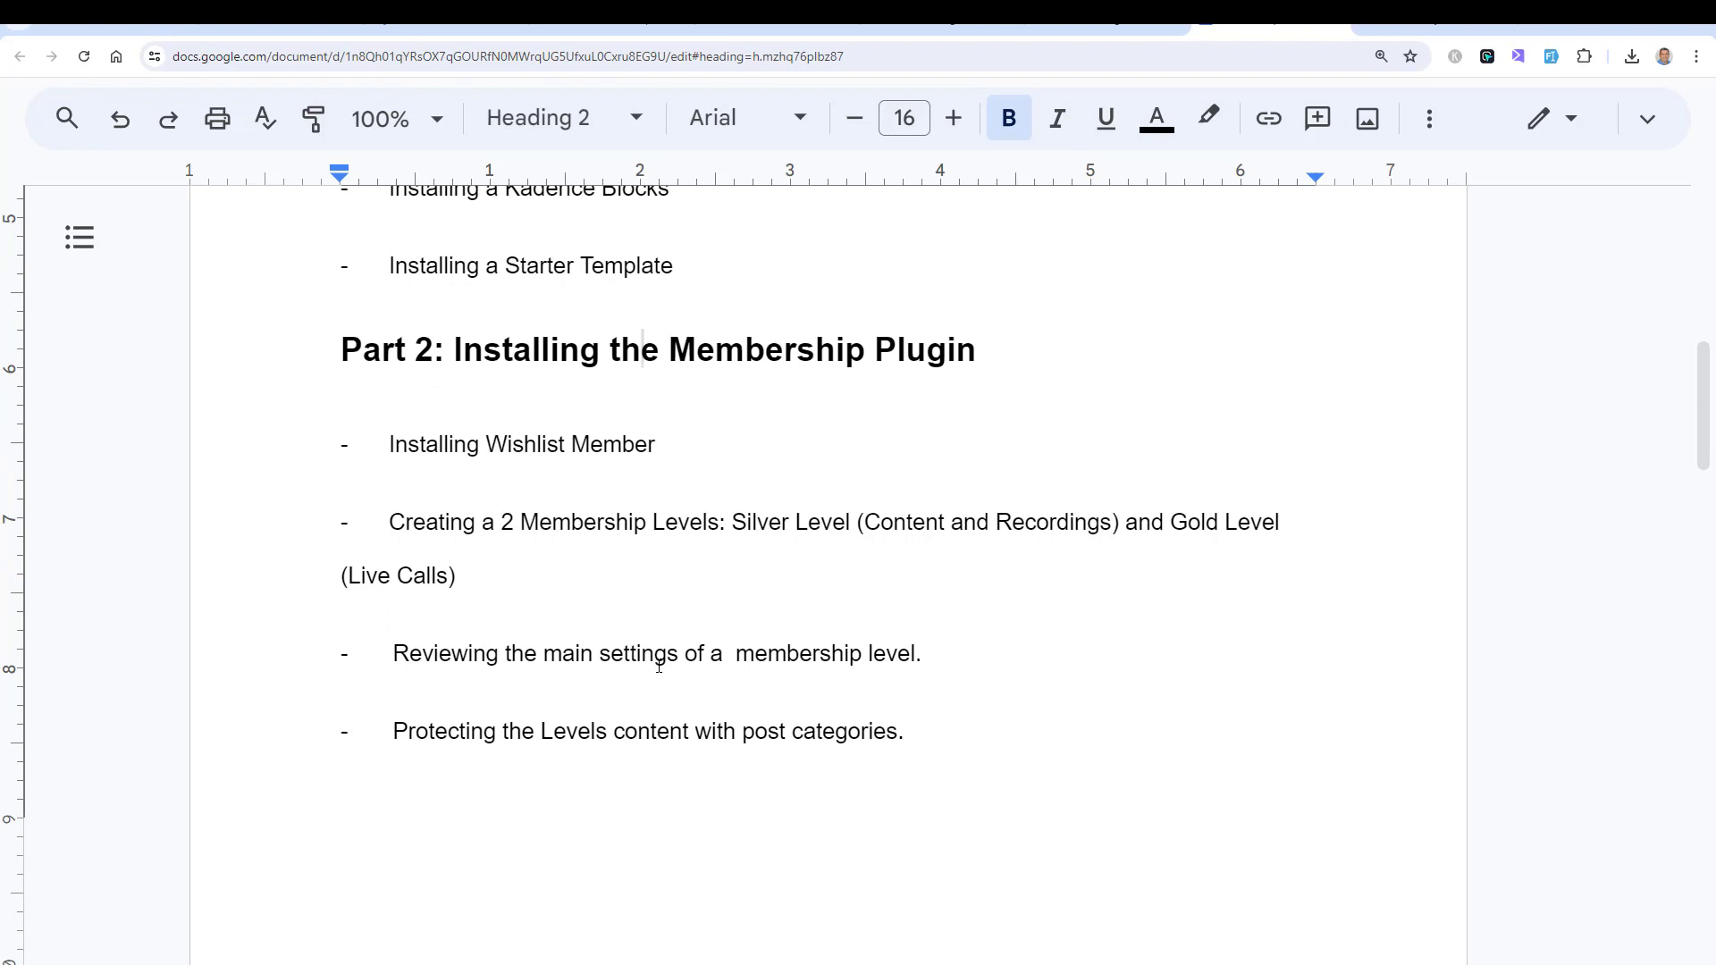
scroll(658, 665, "down", 8)
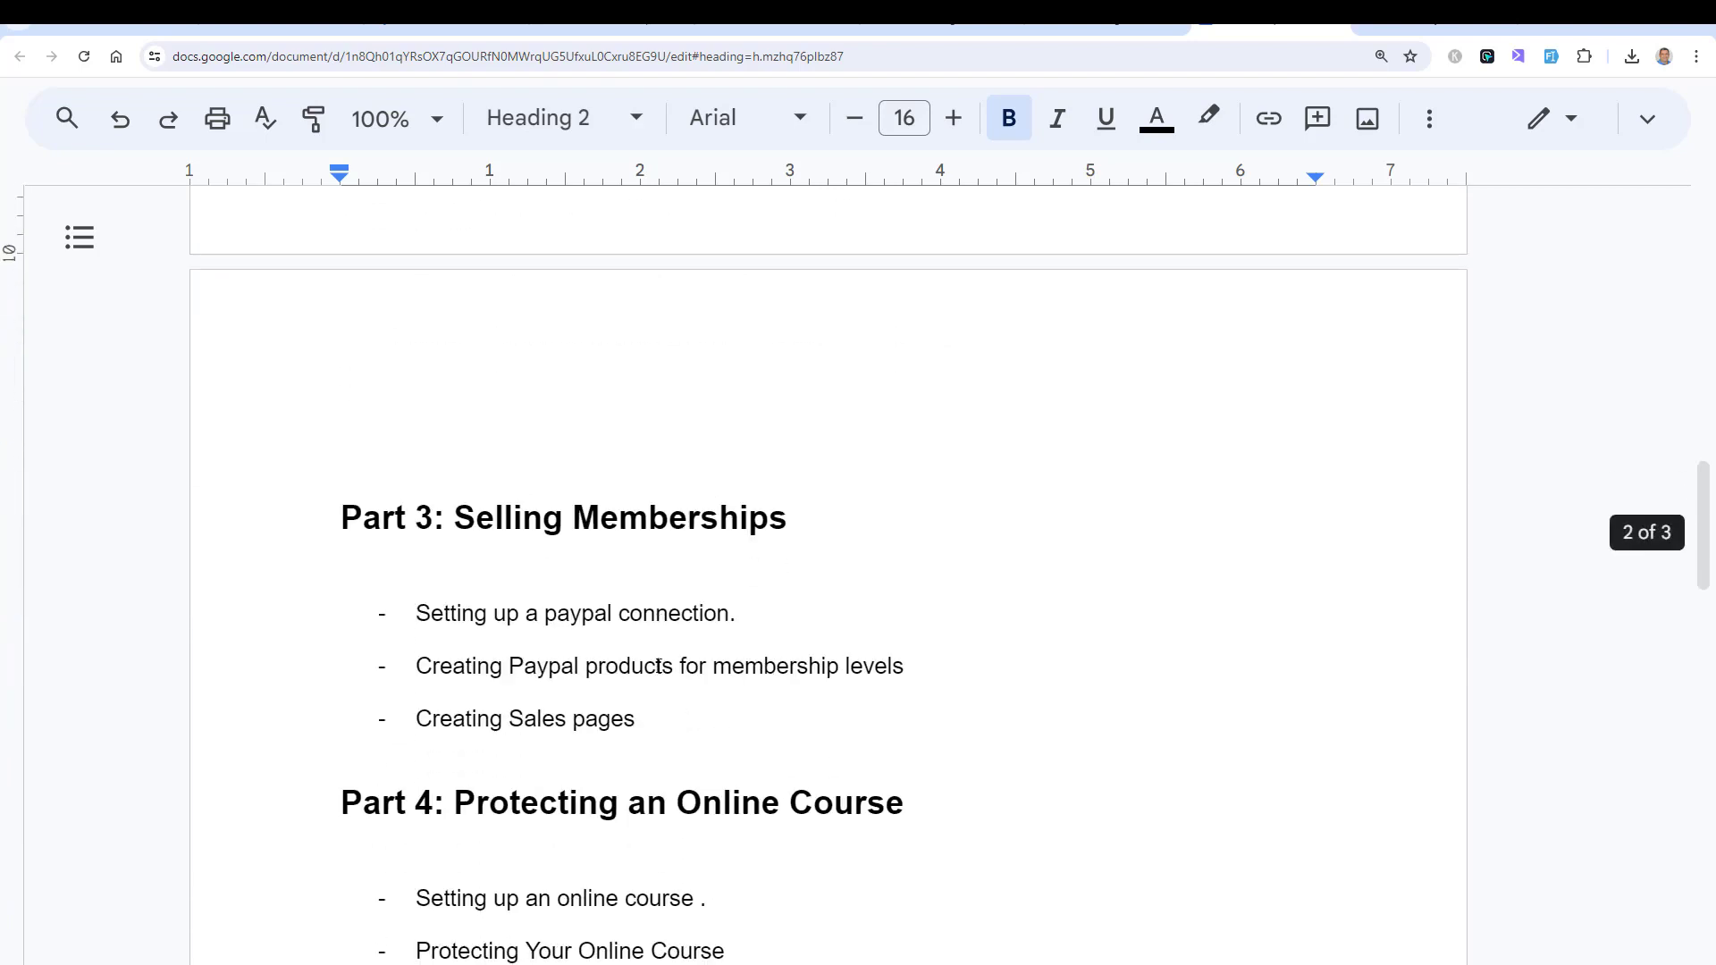
- Read outline Parts 3 to 6 on selling memberships, protecting a course, email marketing and the members dashboard, enlarging the page view
left_click(727, 535)
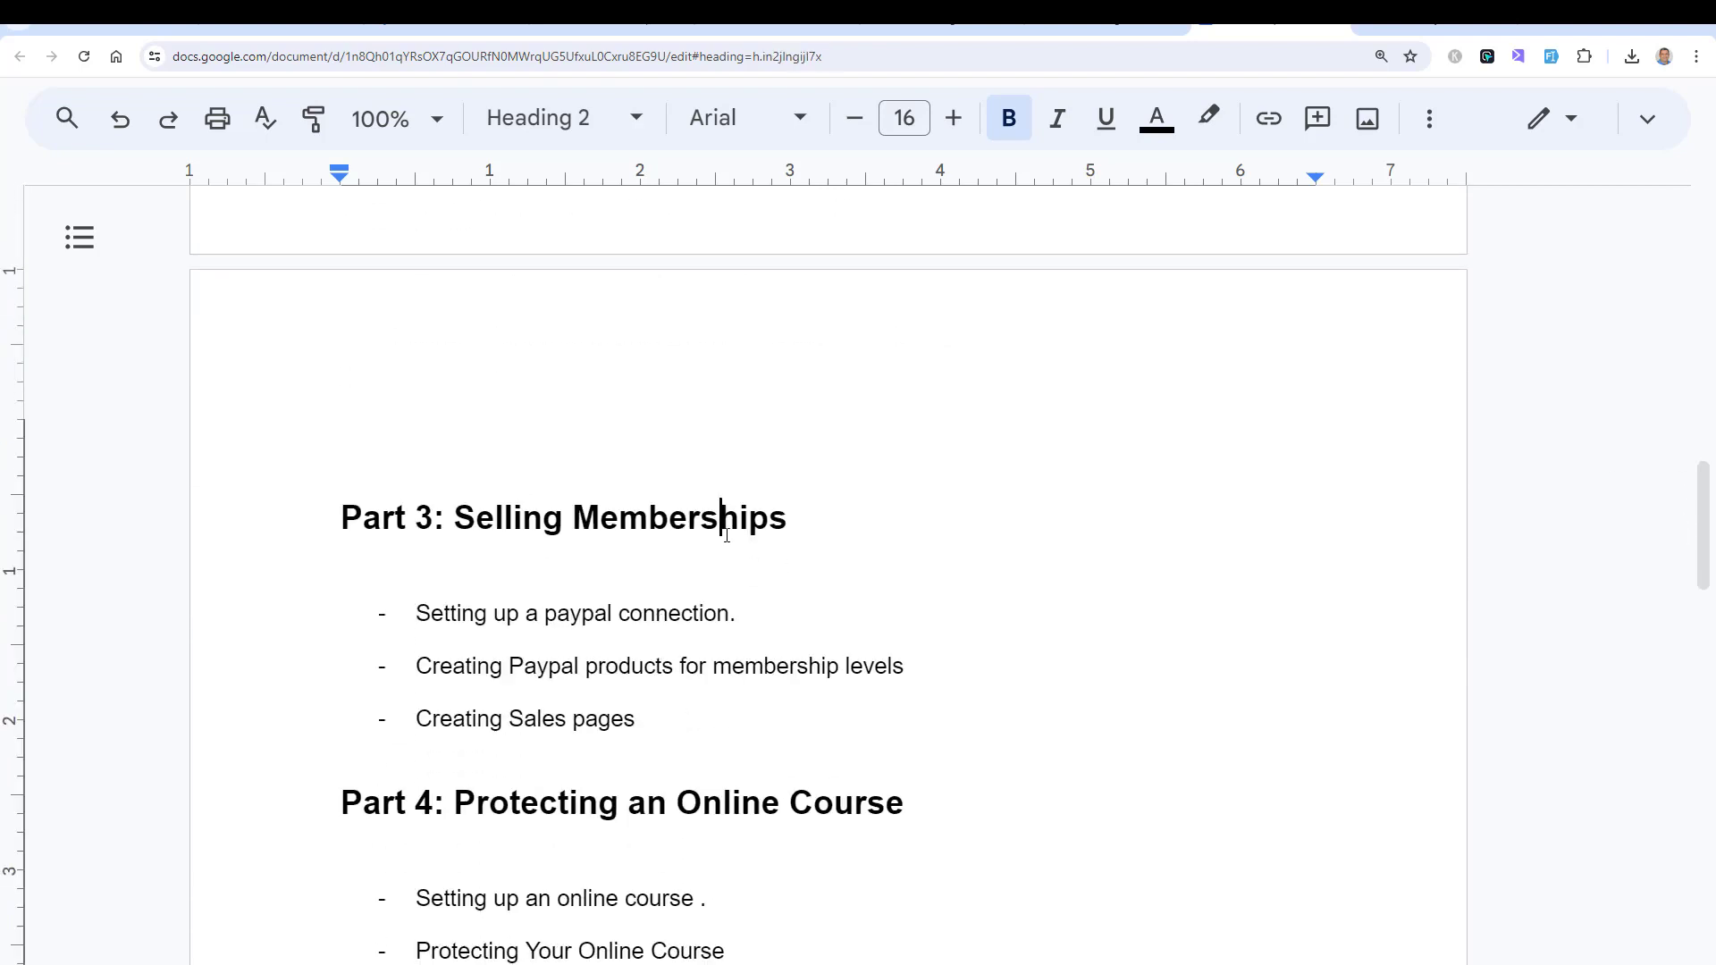
key("ctrl+plus")
scroll(726, 535, "up", 1)
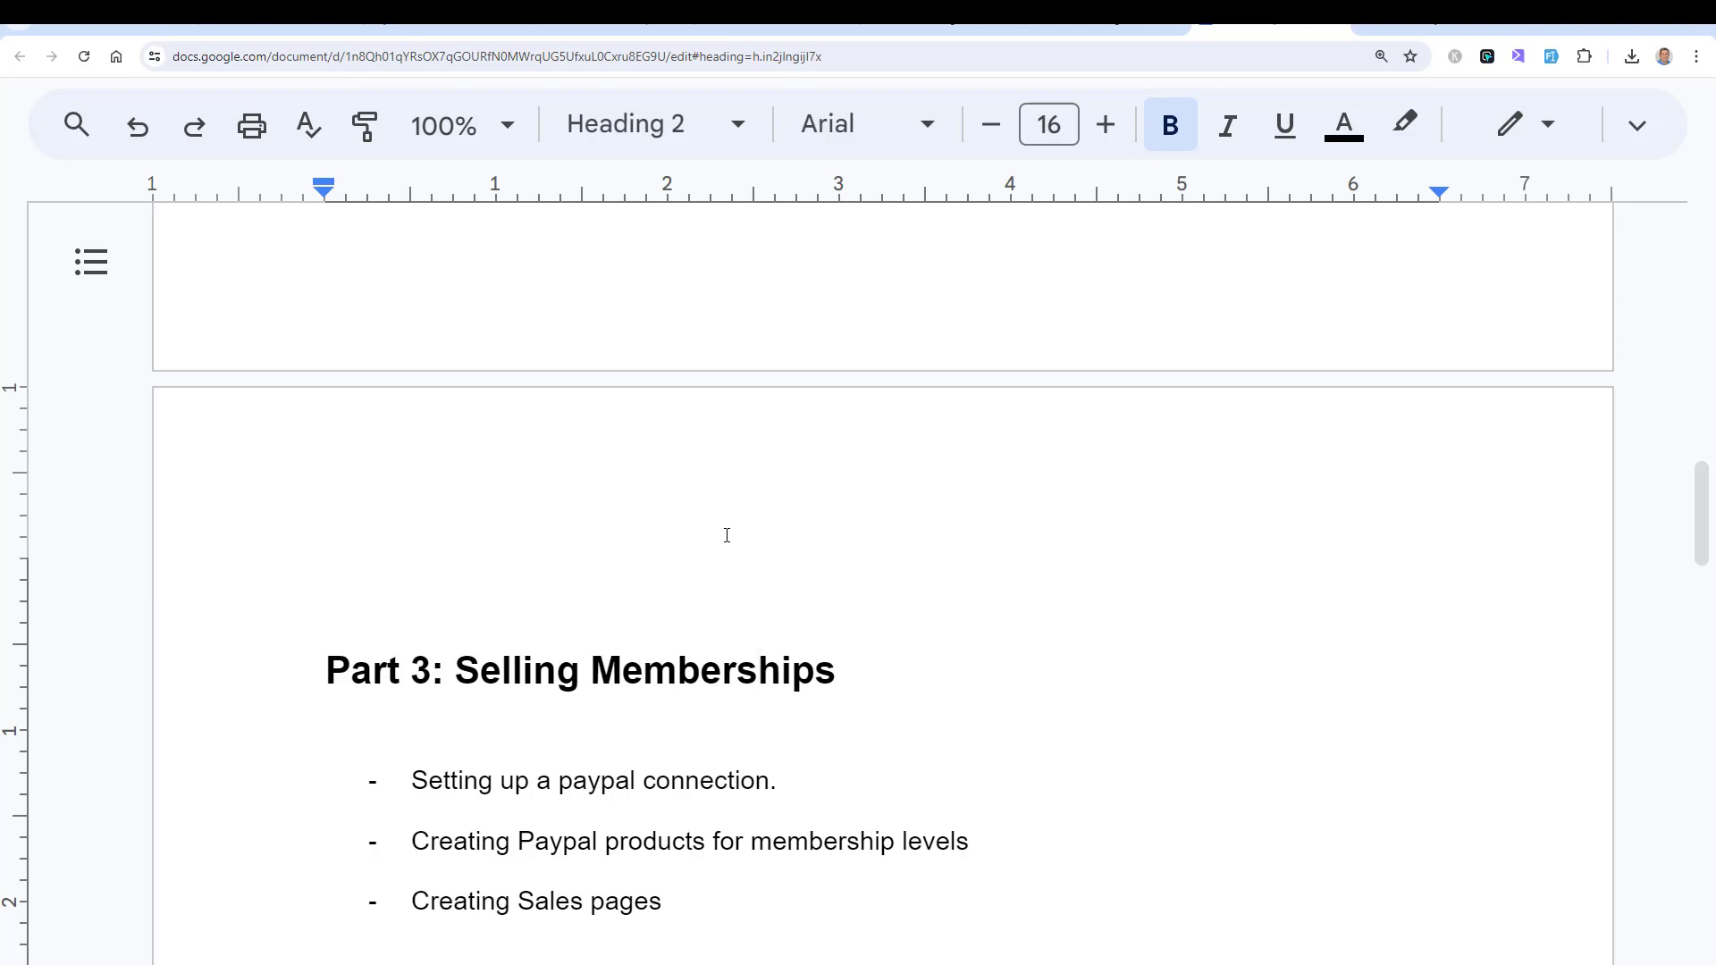
scroll(727, 535, "down", 2)
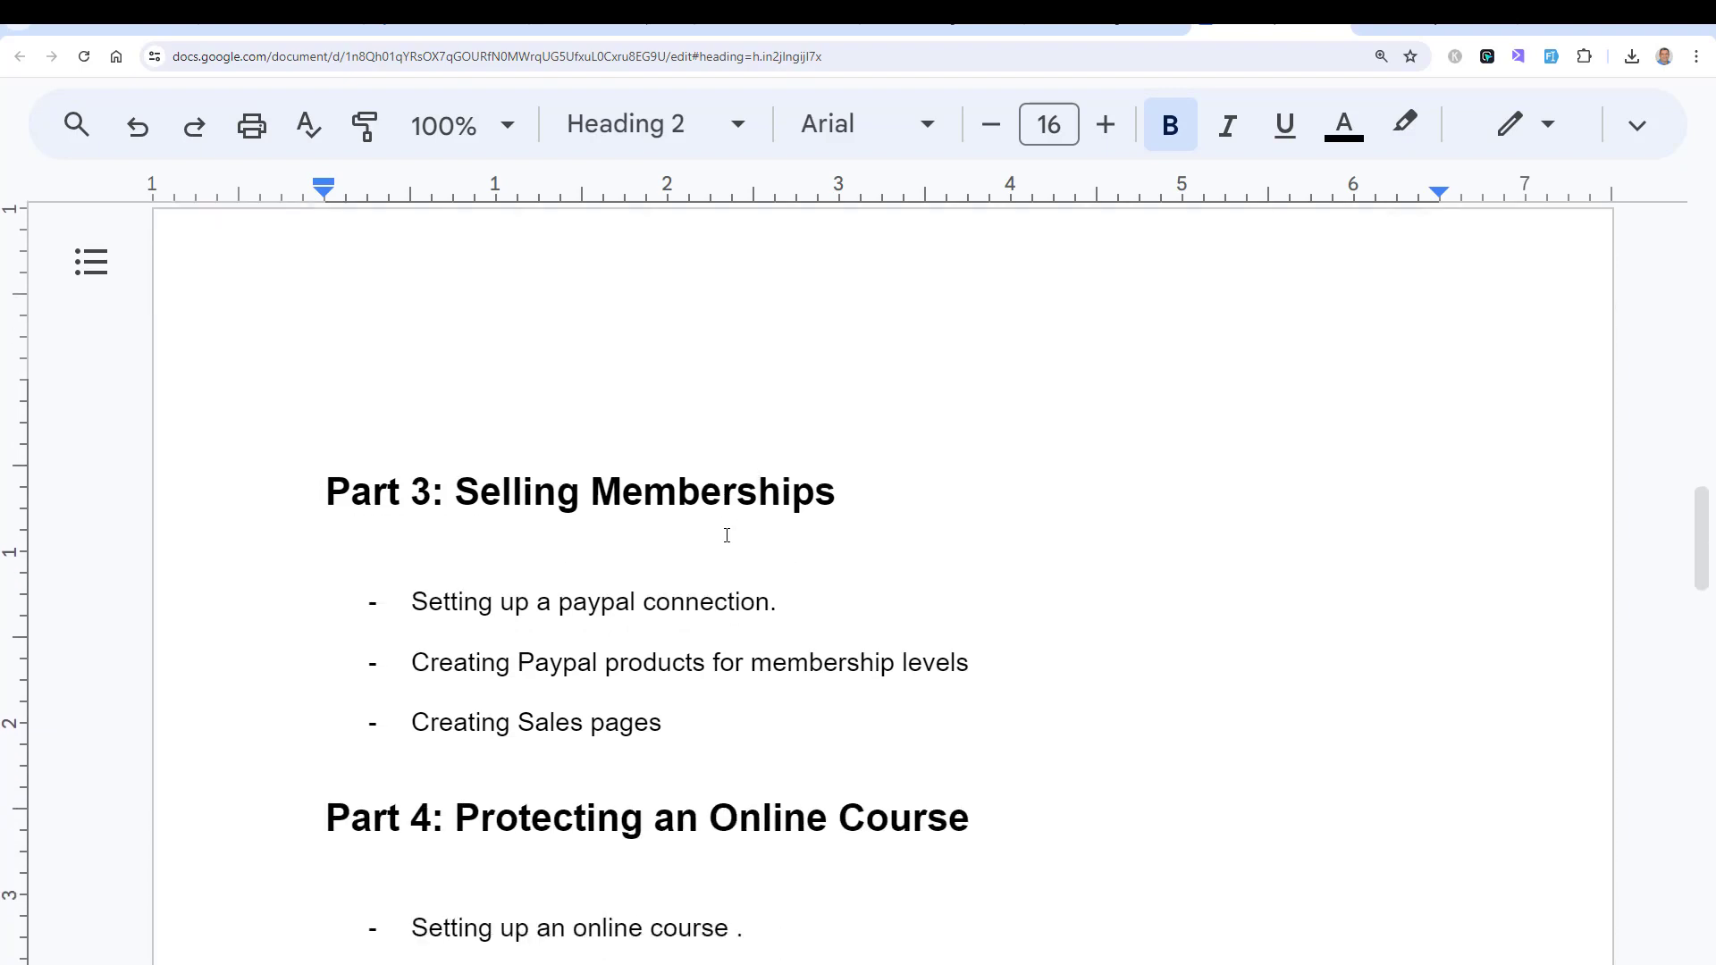
scroll(727, 536, "down", 3)
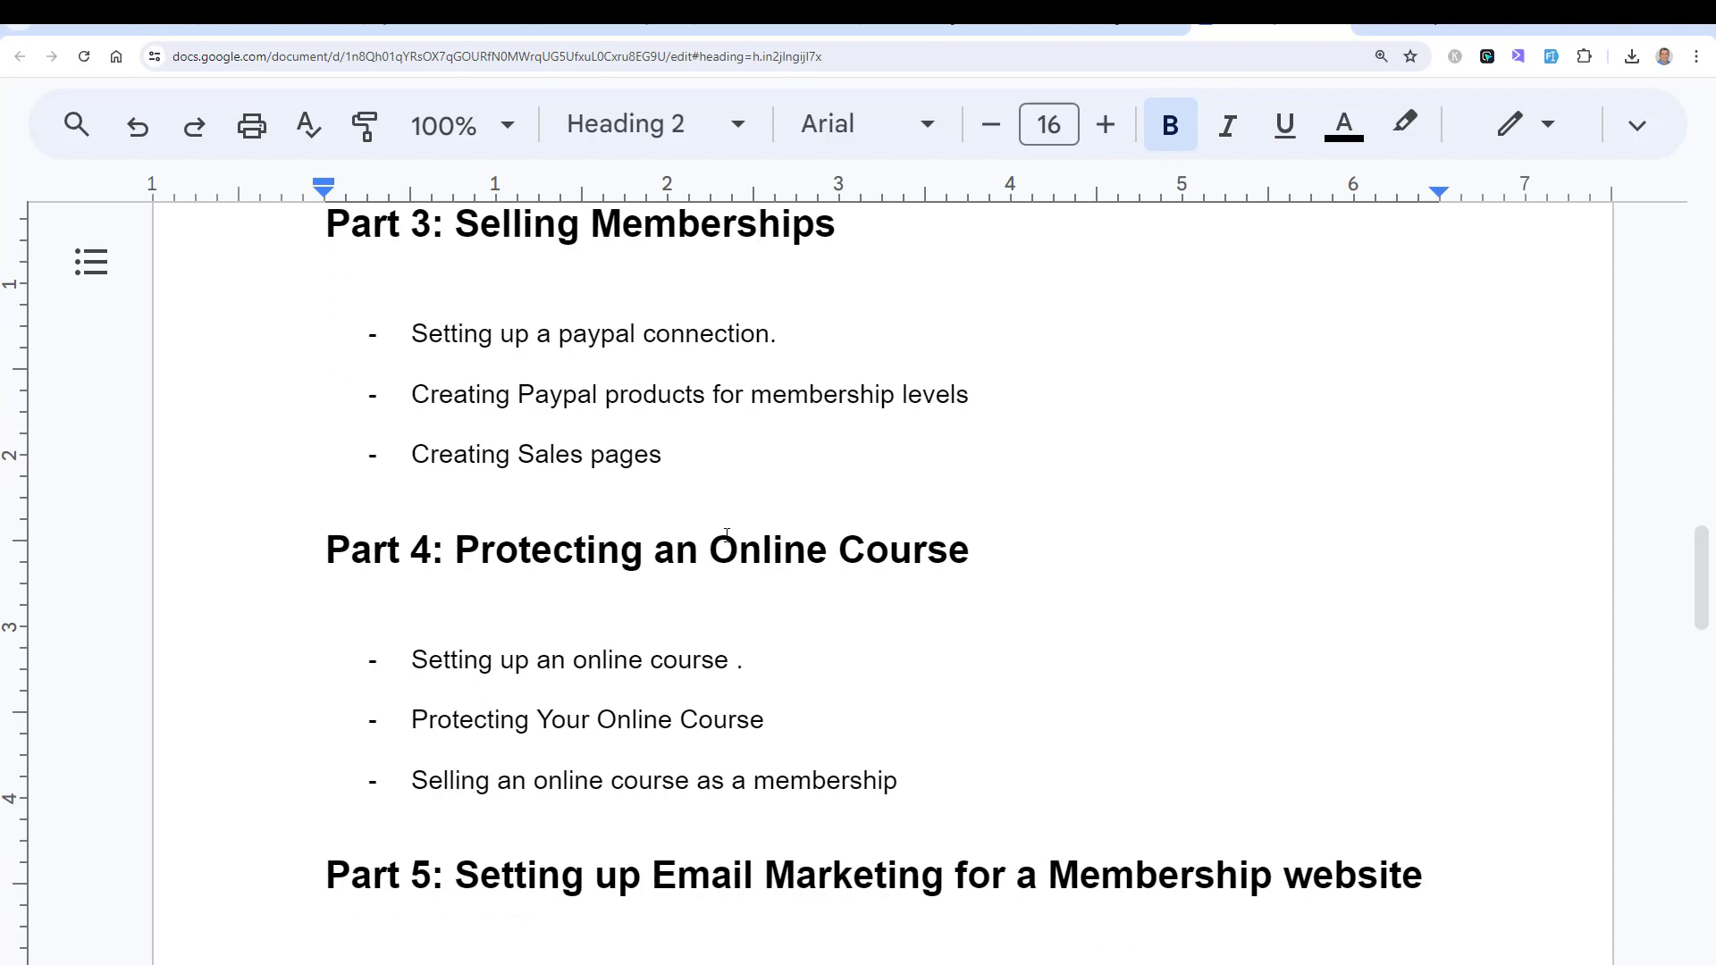
scroll(726, 535, "down", 3)
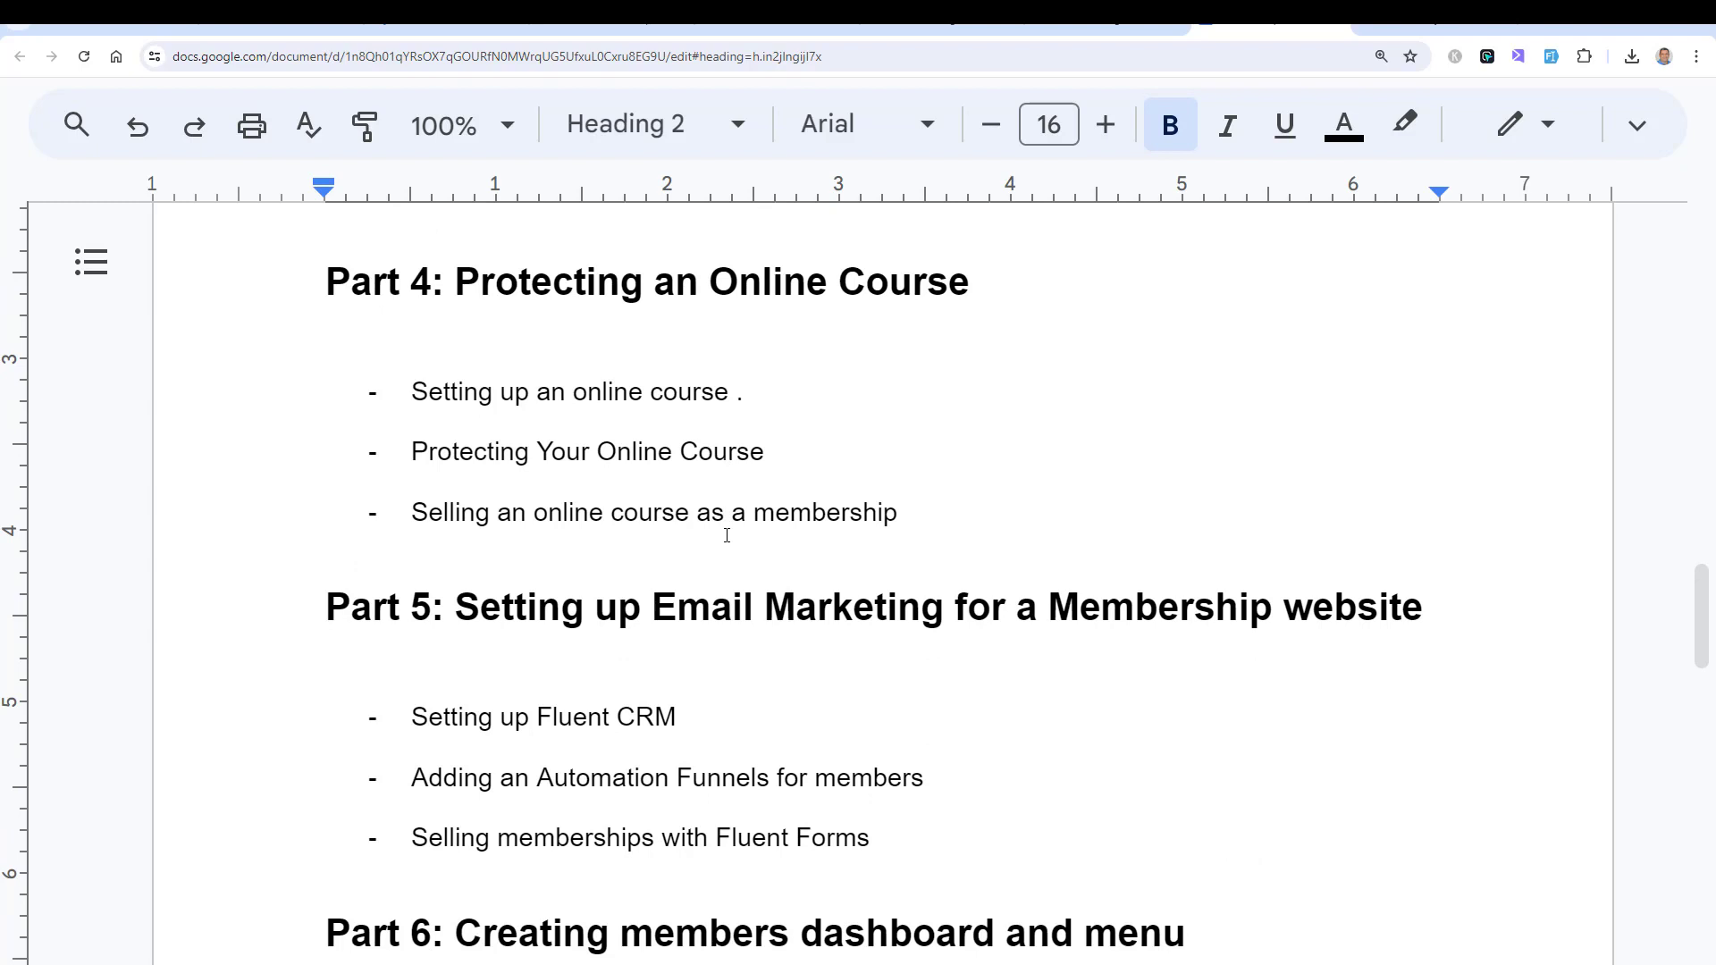
scroll(726, 535, "down", 2)
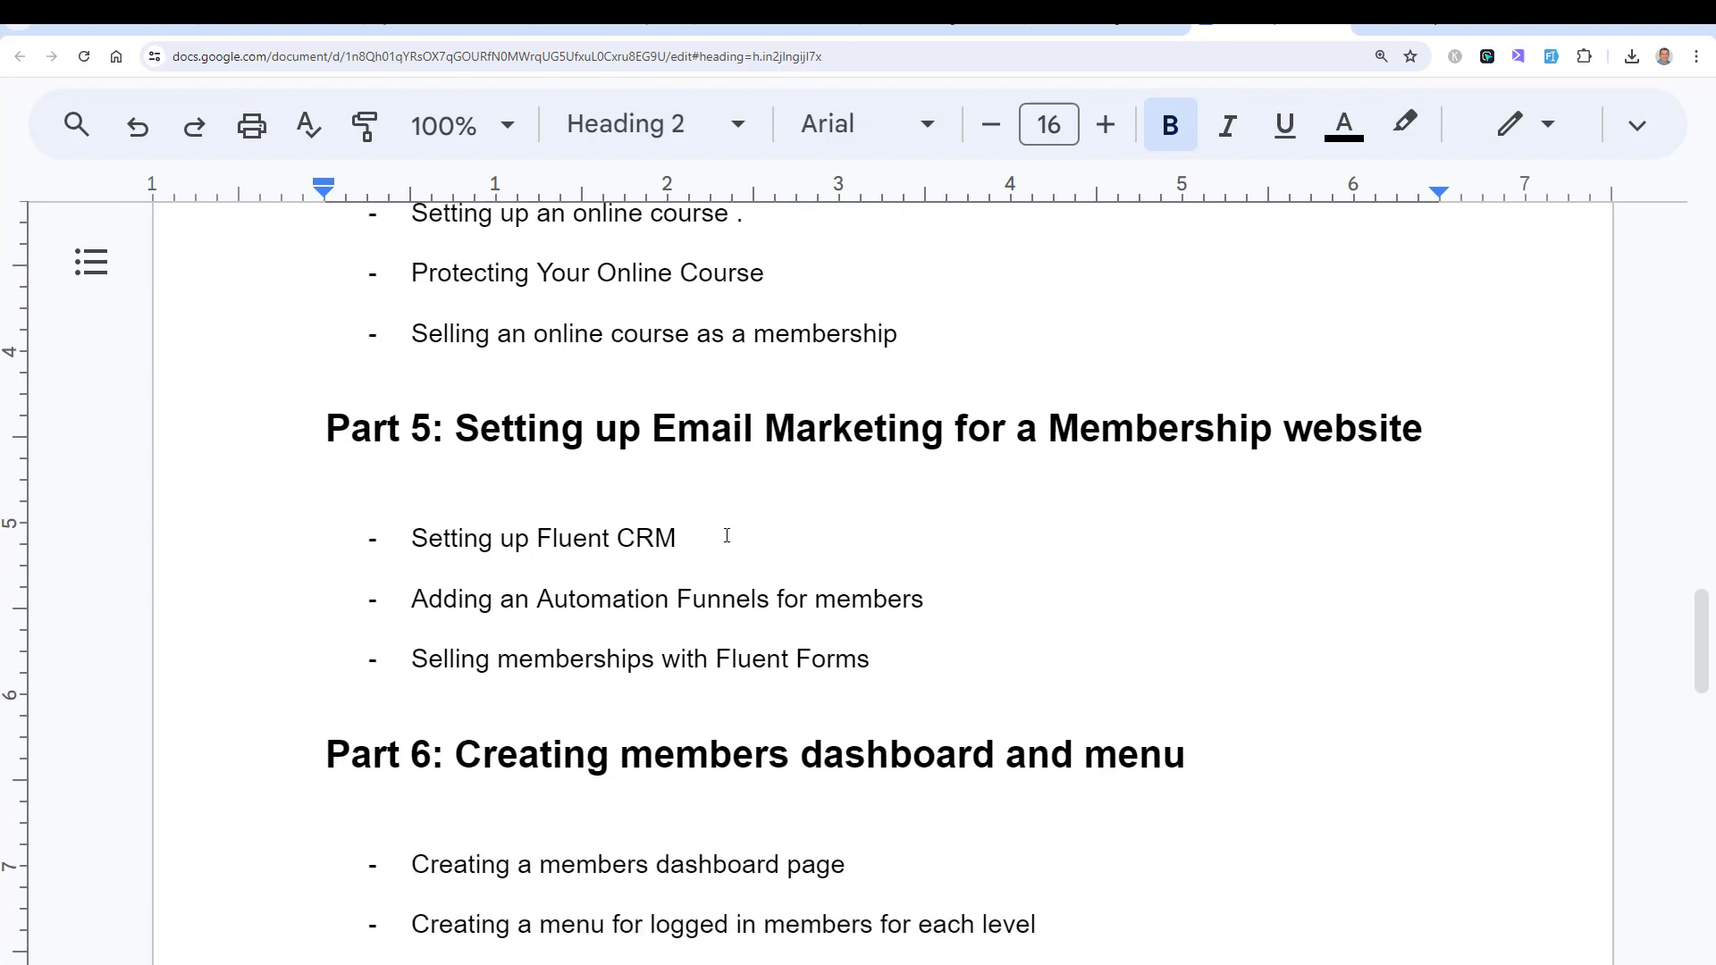
left_click(726, 535)
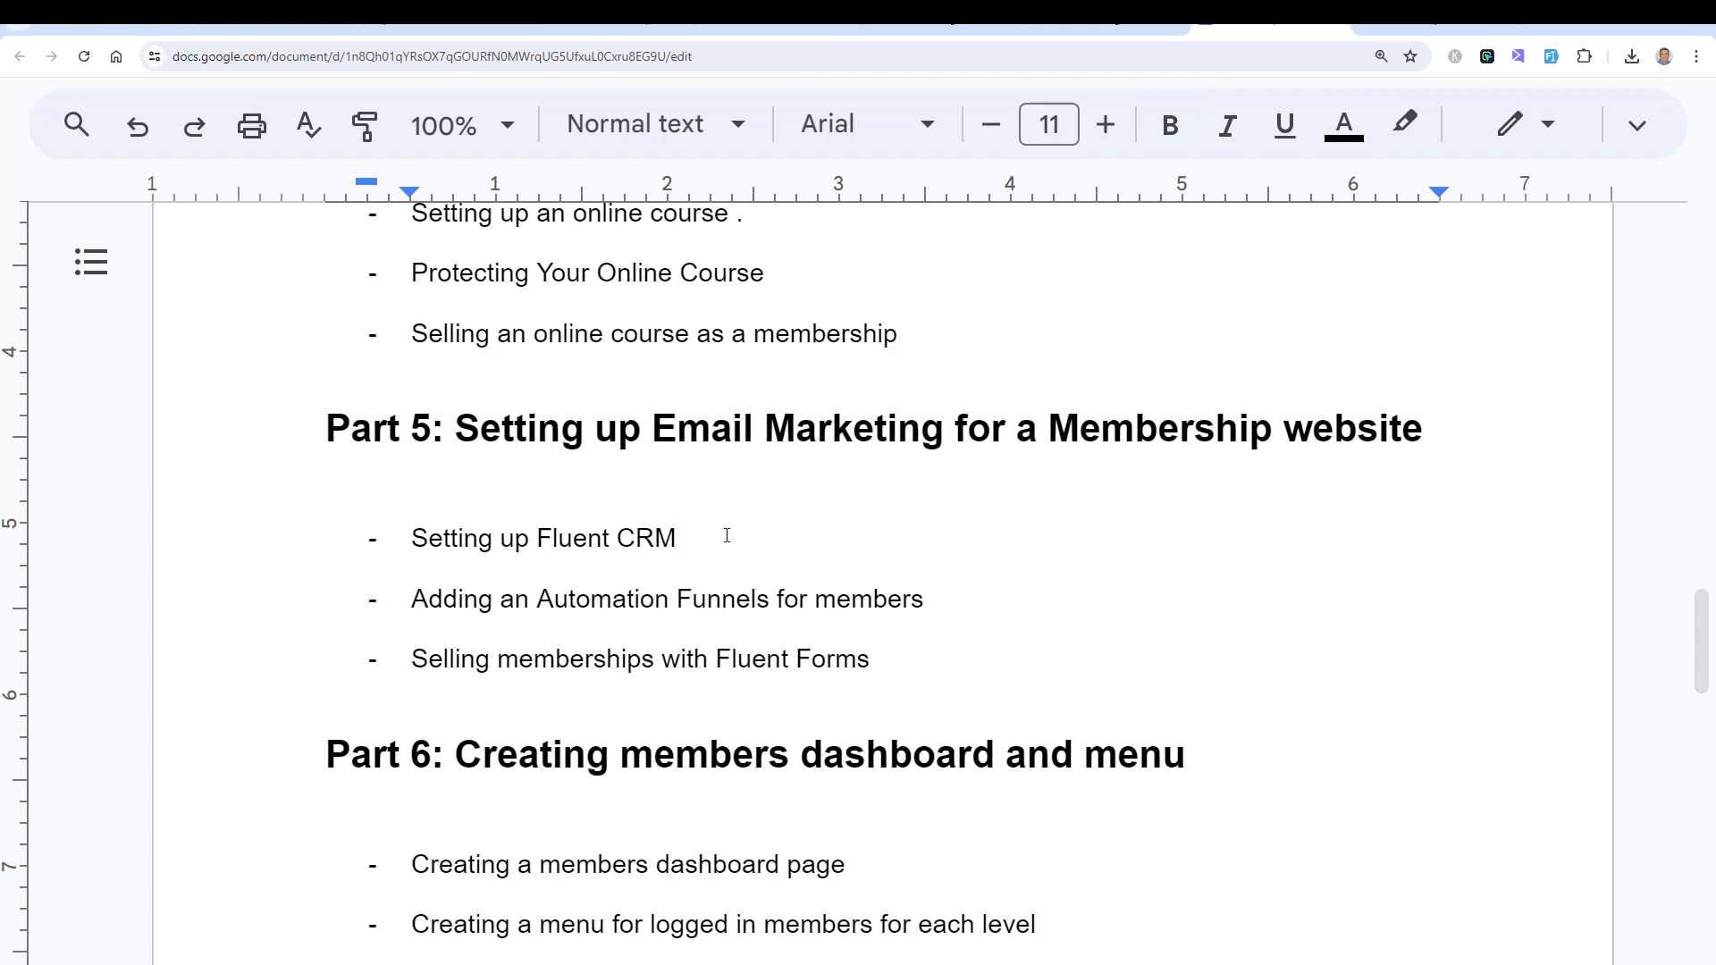
- Go back to the outline's title and skim Parts 1 and 2 again down to Part 3: Selling Memberships
scroll(726, 535, "up", 5)
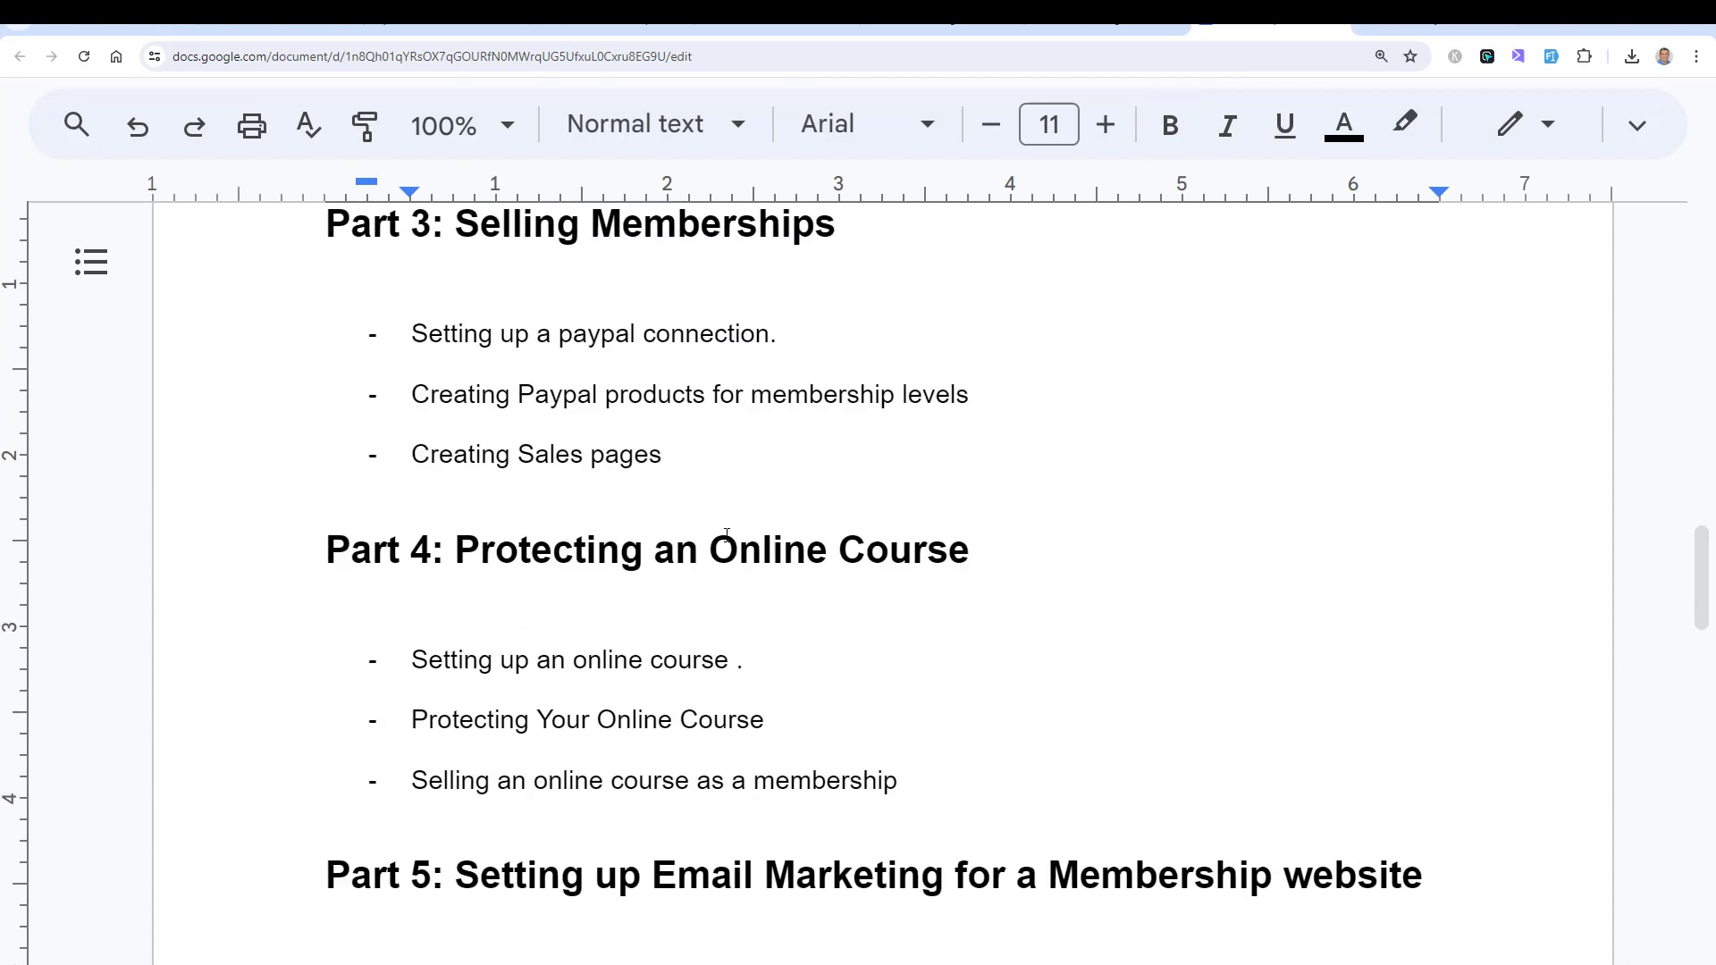
scroll(726, 536, "up", 5)
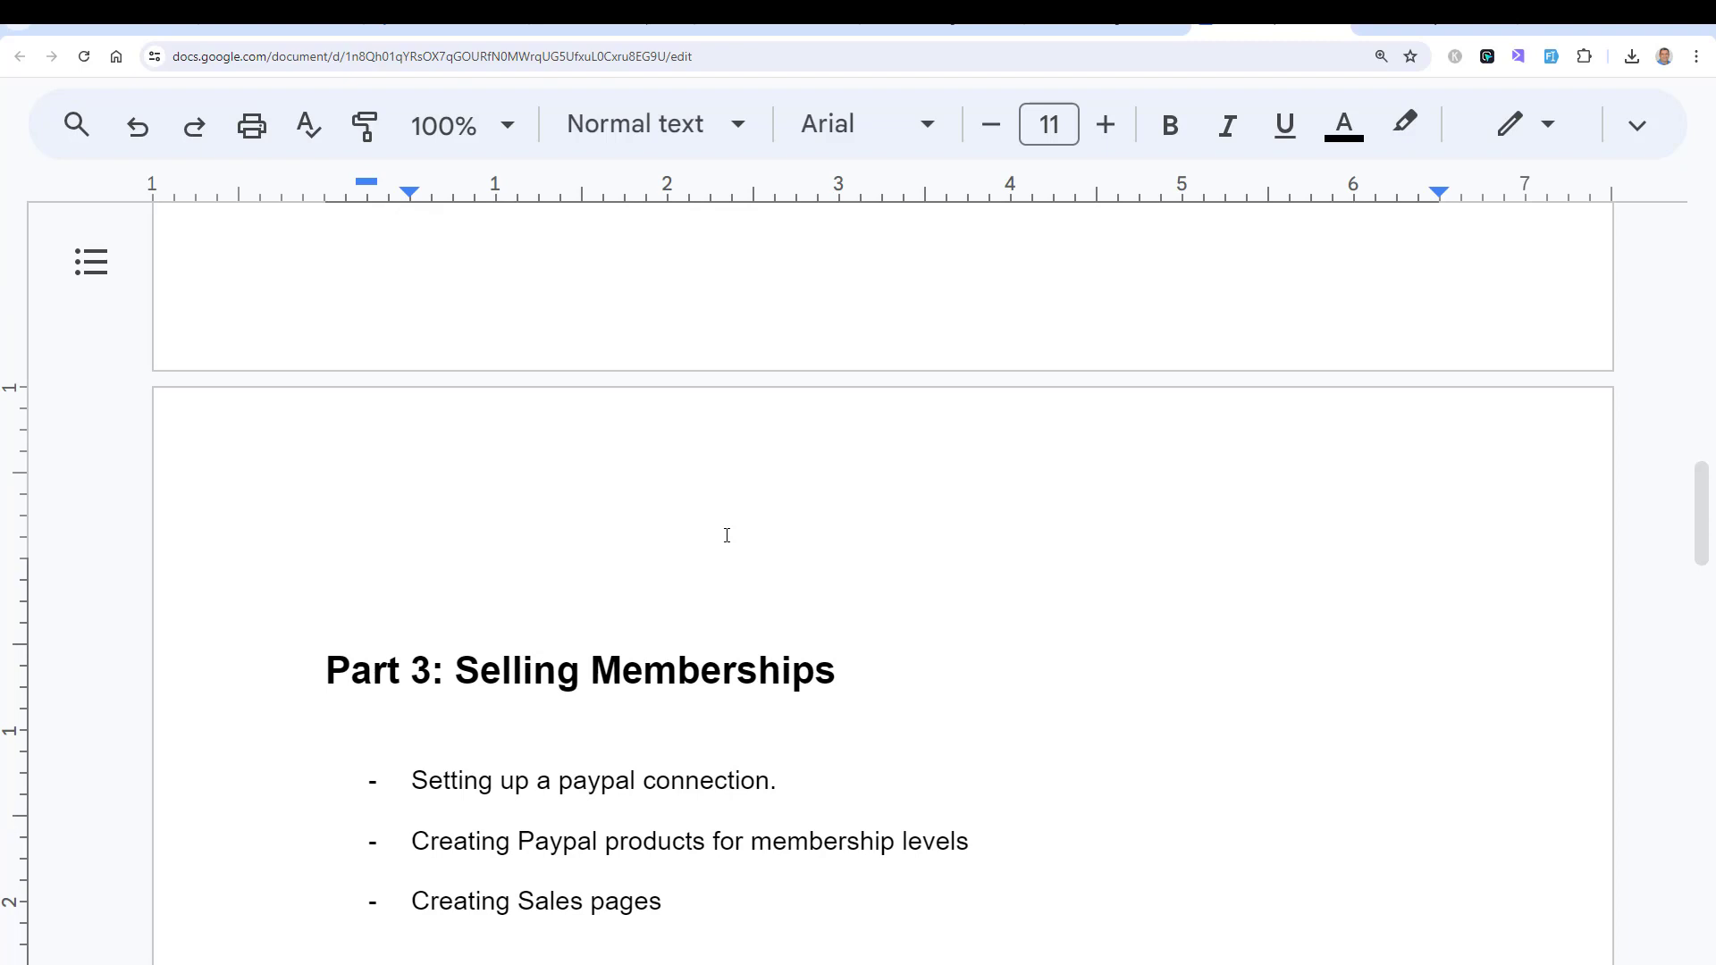
scroll(726, 535, "up", 7)
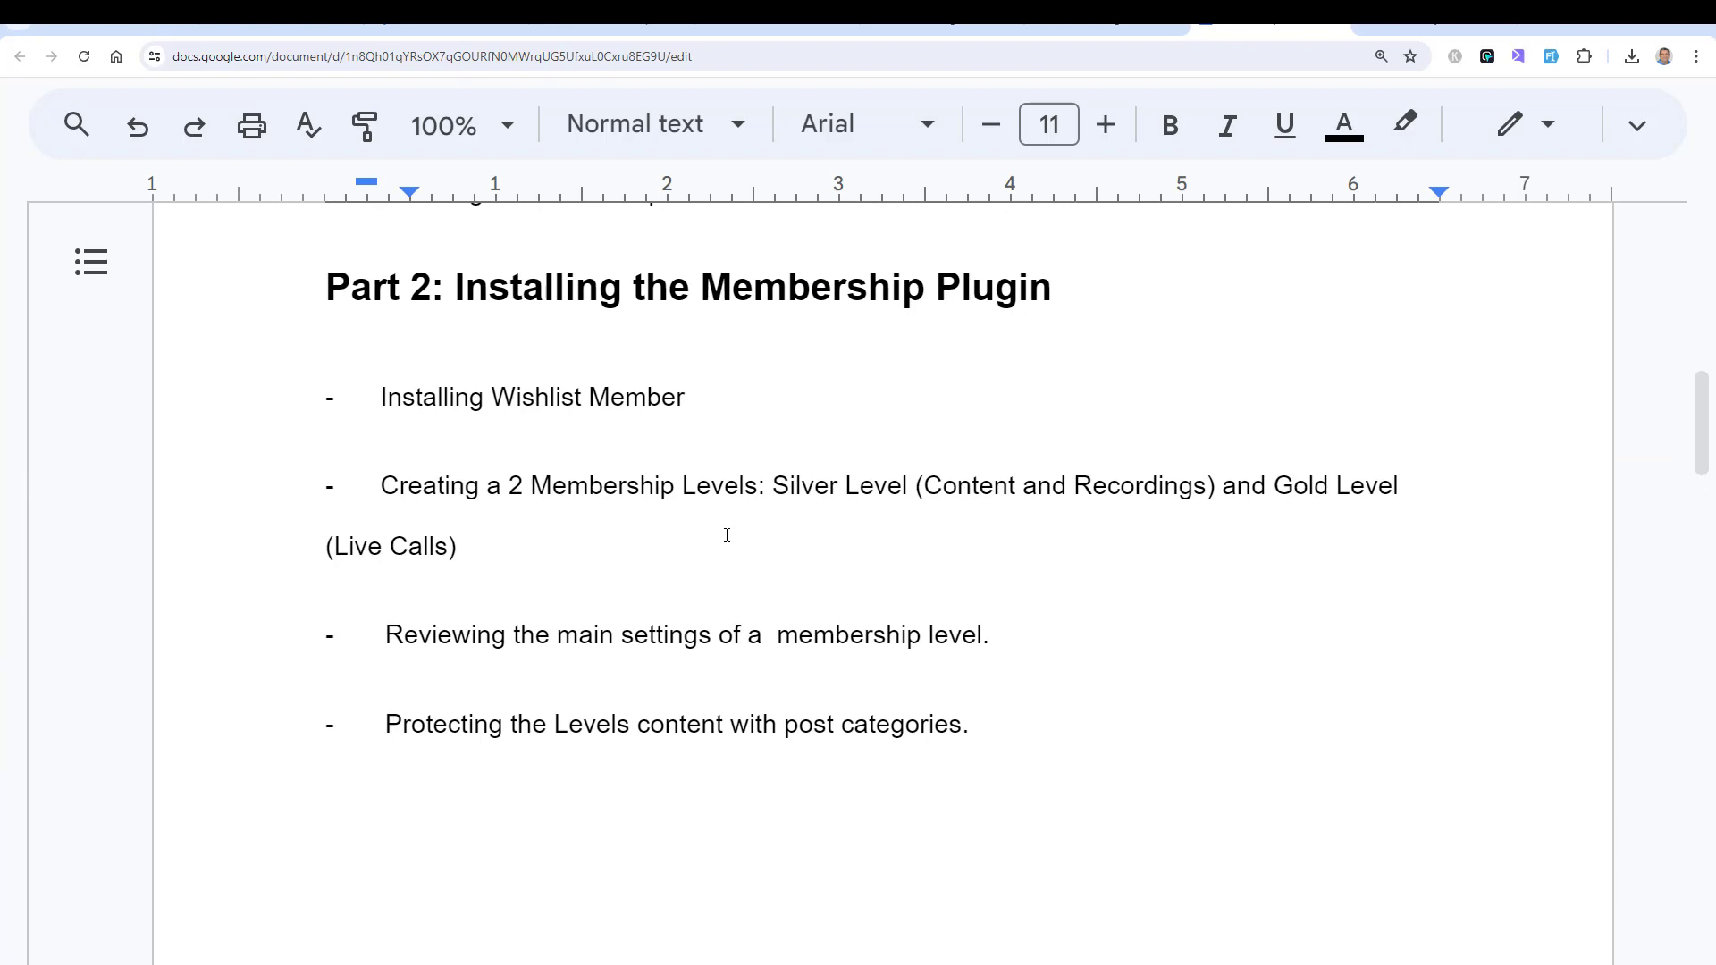
scroll(726, 536, "up", 10)
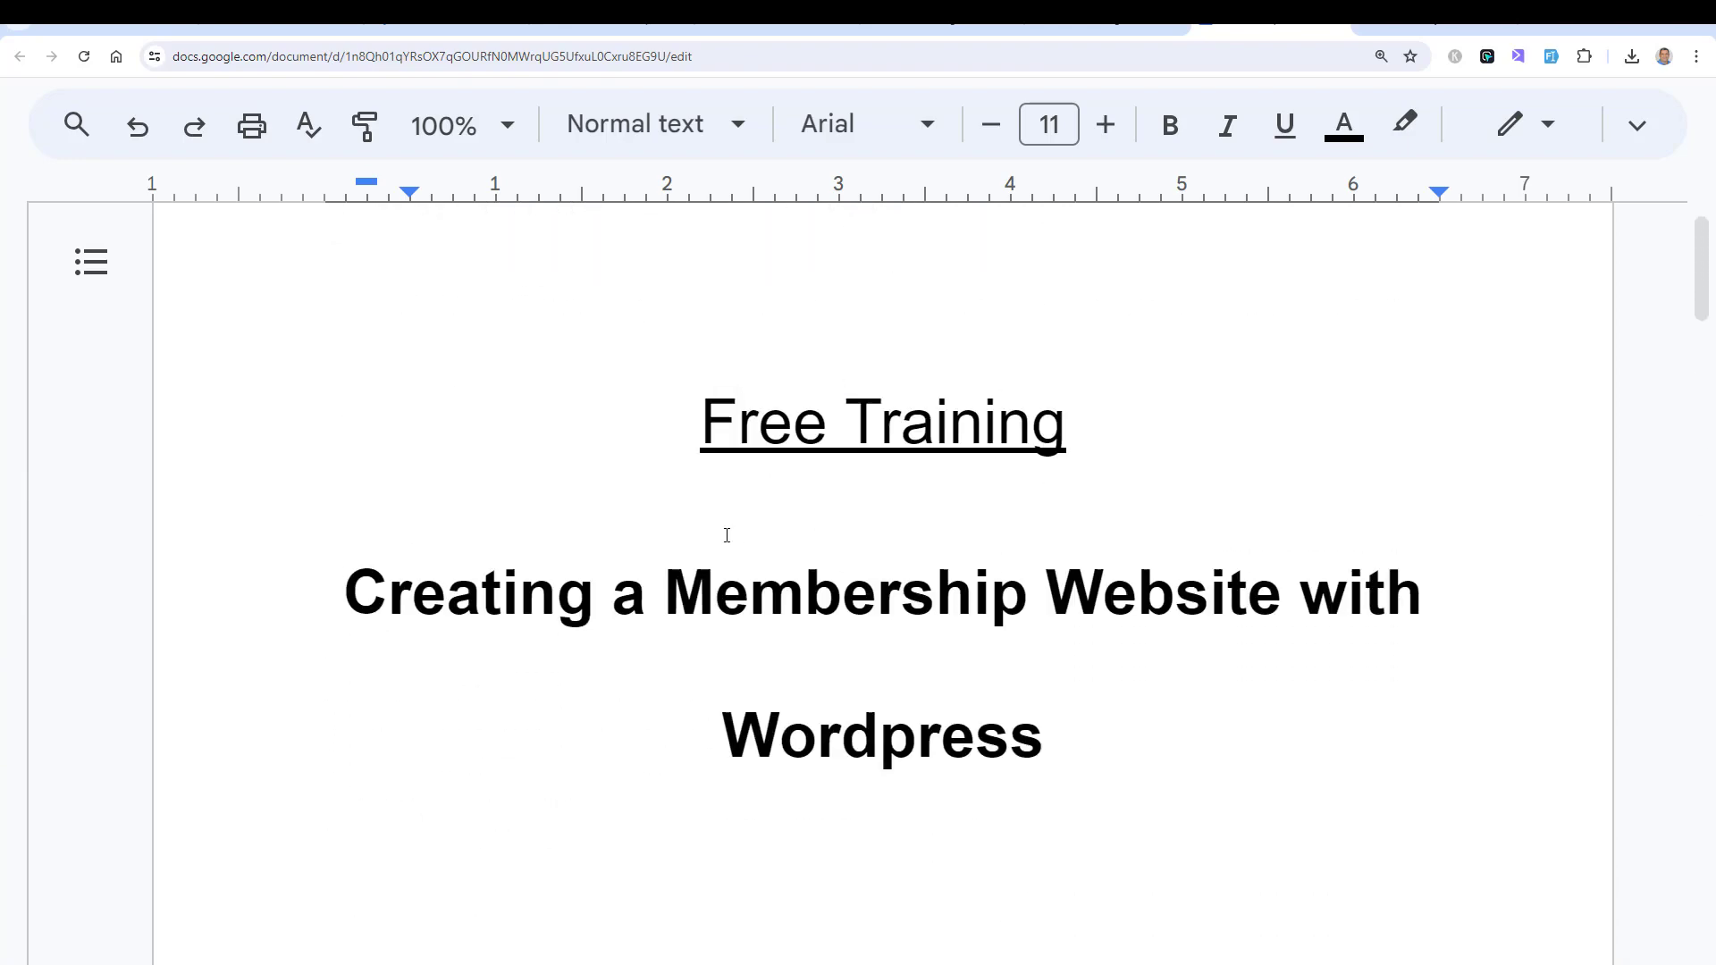
left_click(726, 535)
scroll(727, 535, "down", 1)
left_click(724, 533)
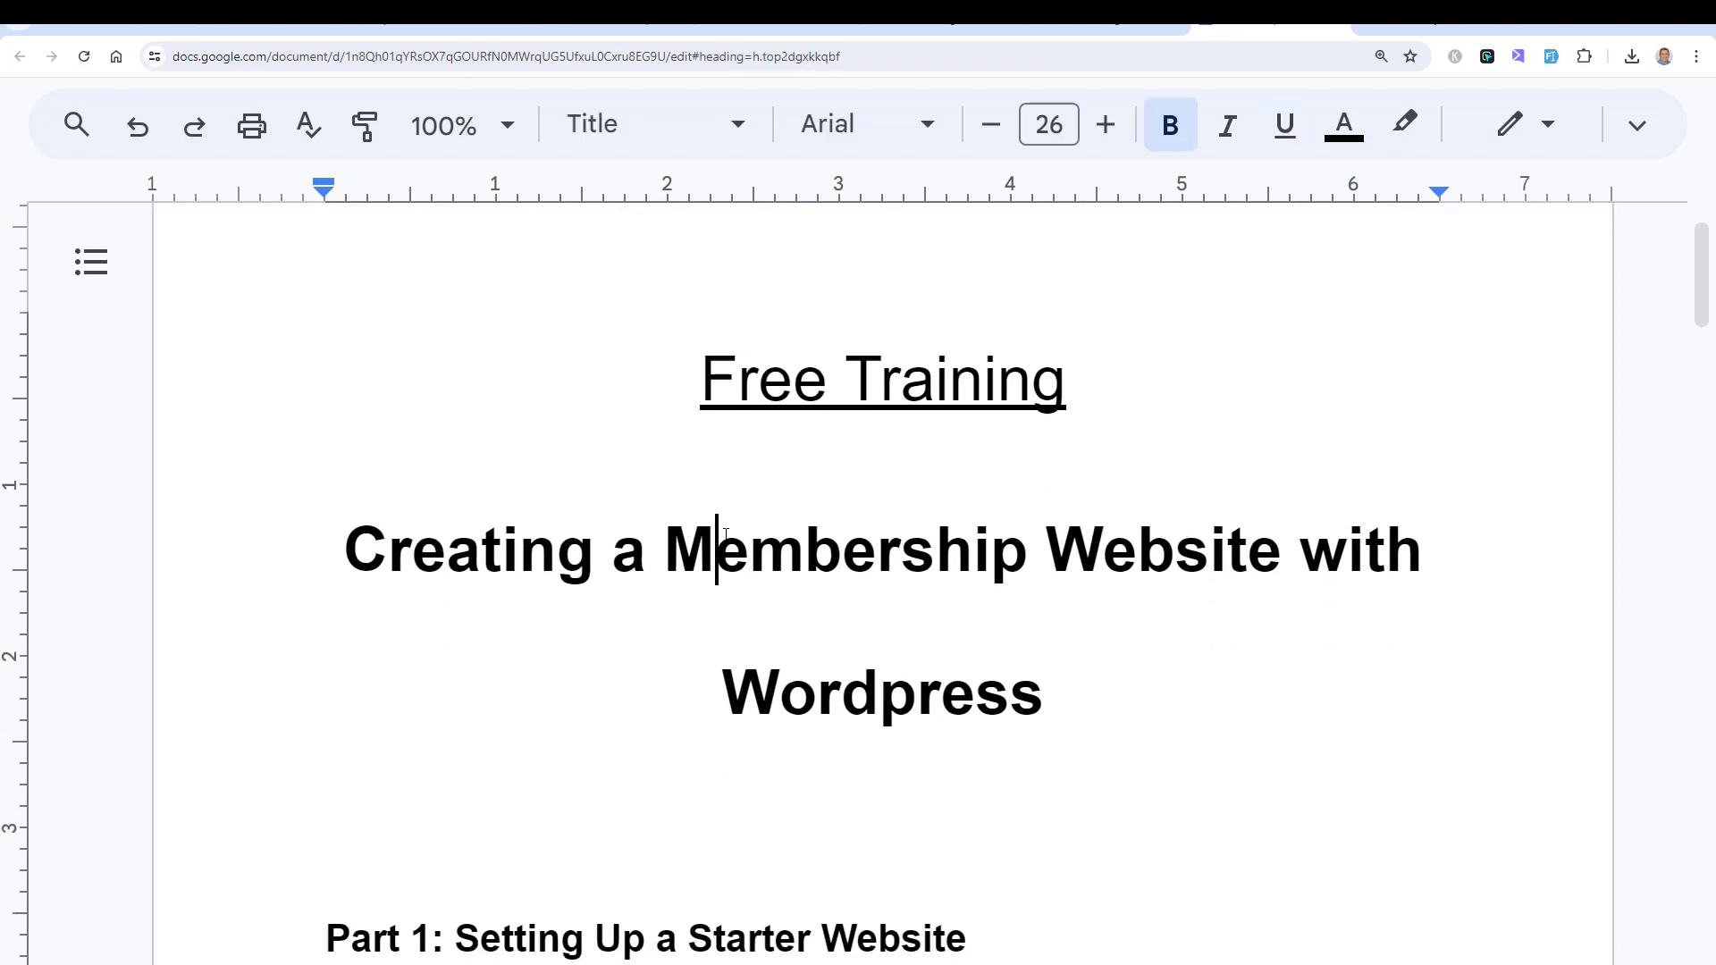
scroll(726, 534, "down", 10)
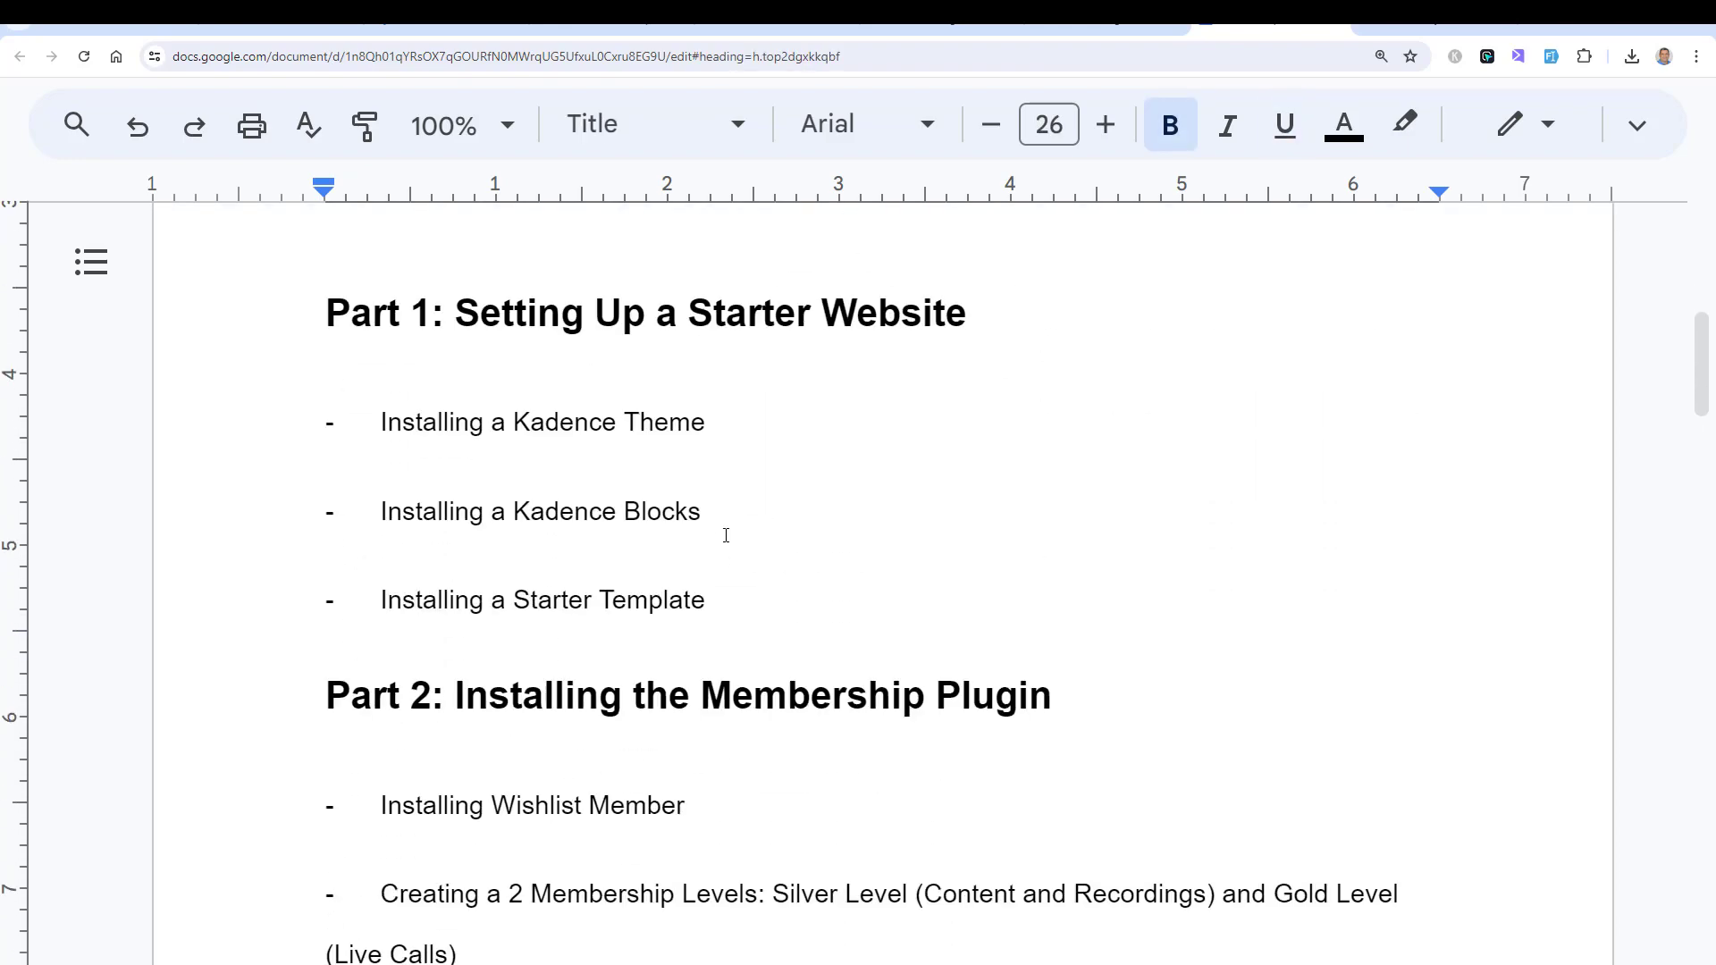
scroll(726, 534, "down", 10)
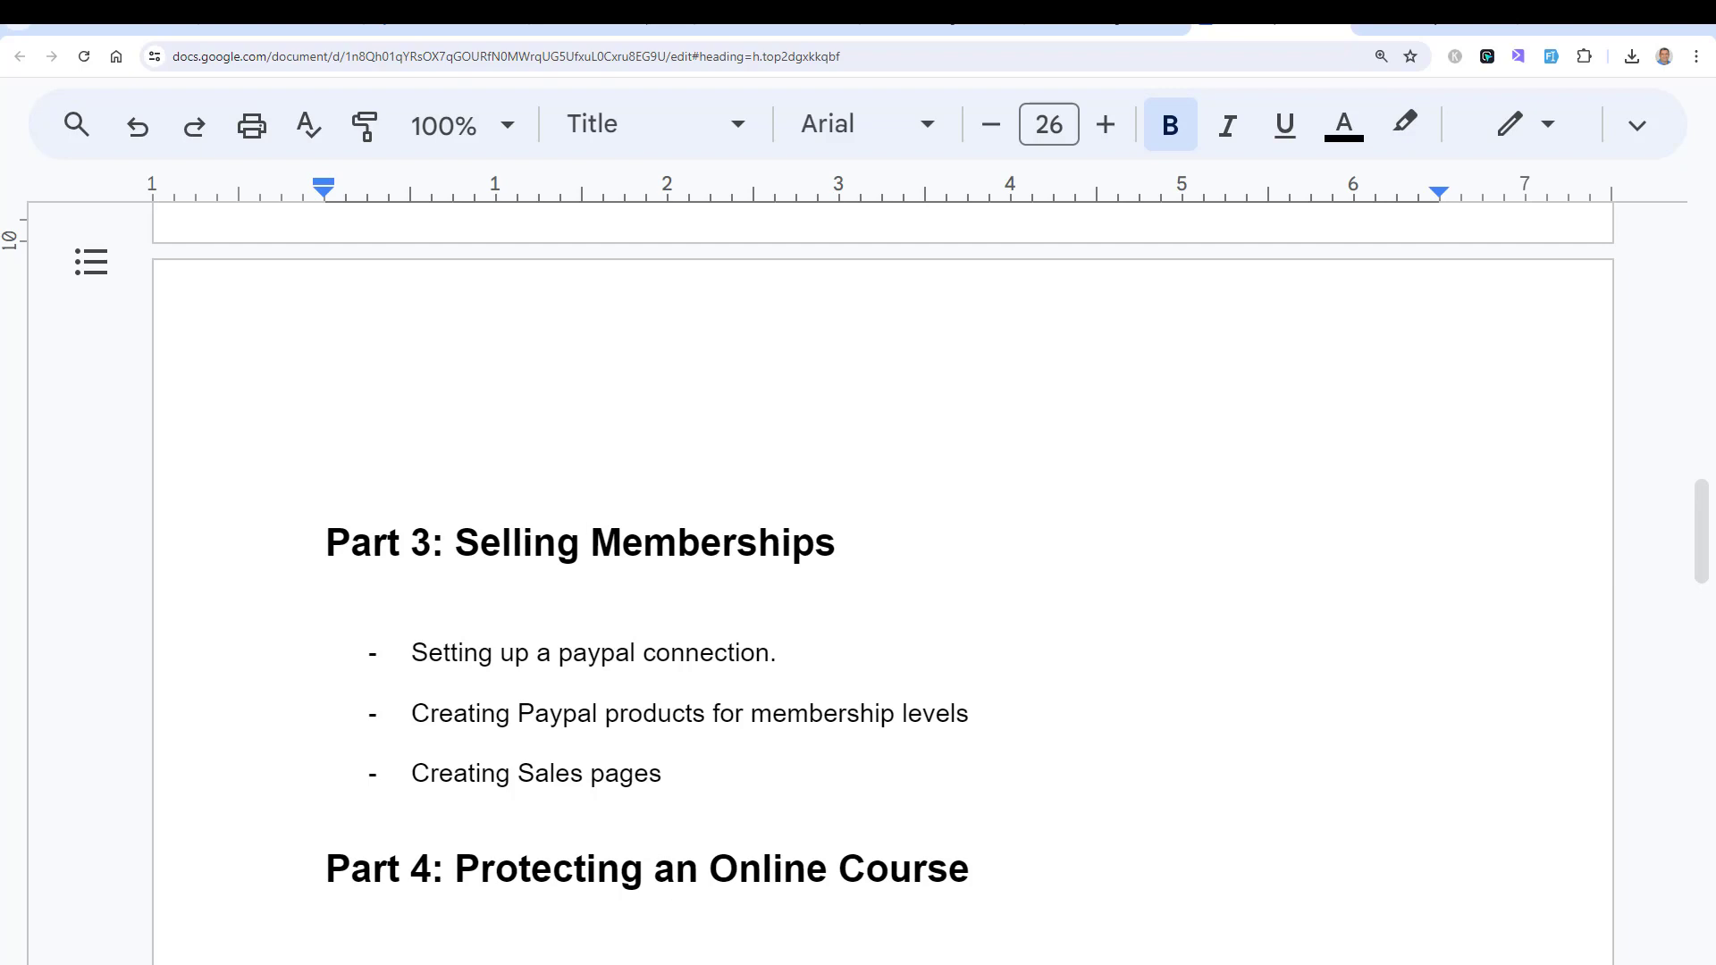
- Switch to the website's Silver Membership sales page and look through its content
left_click(778, 28)
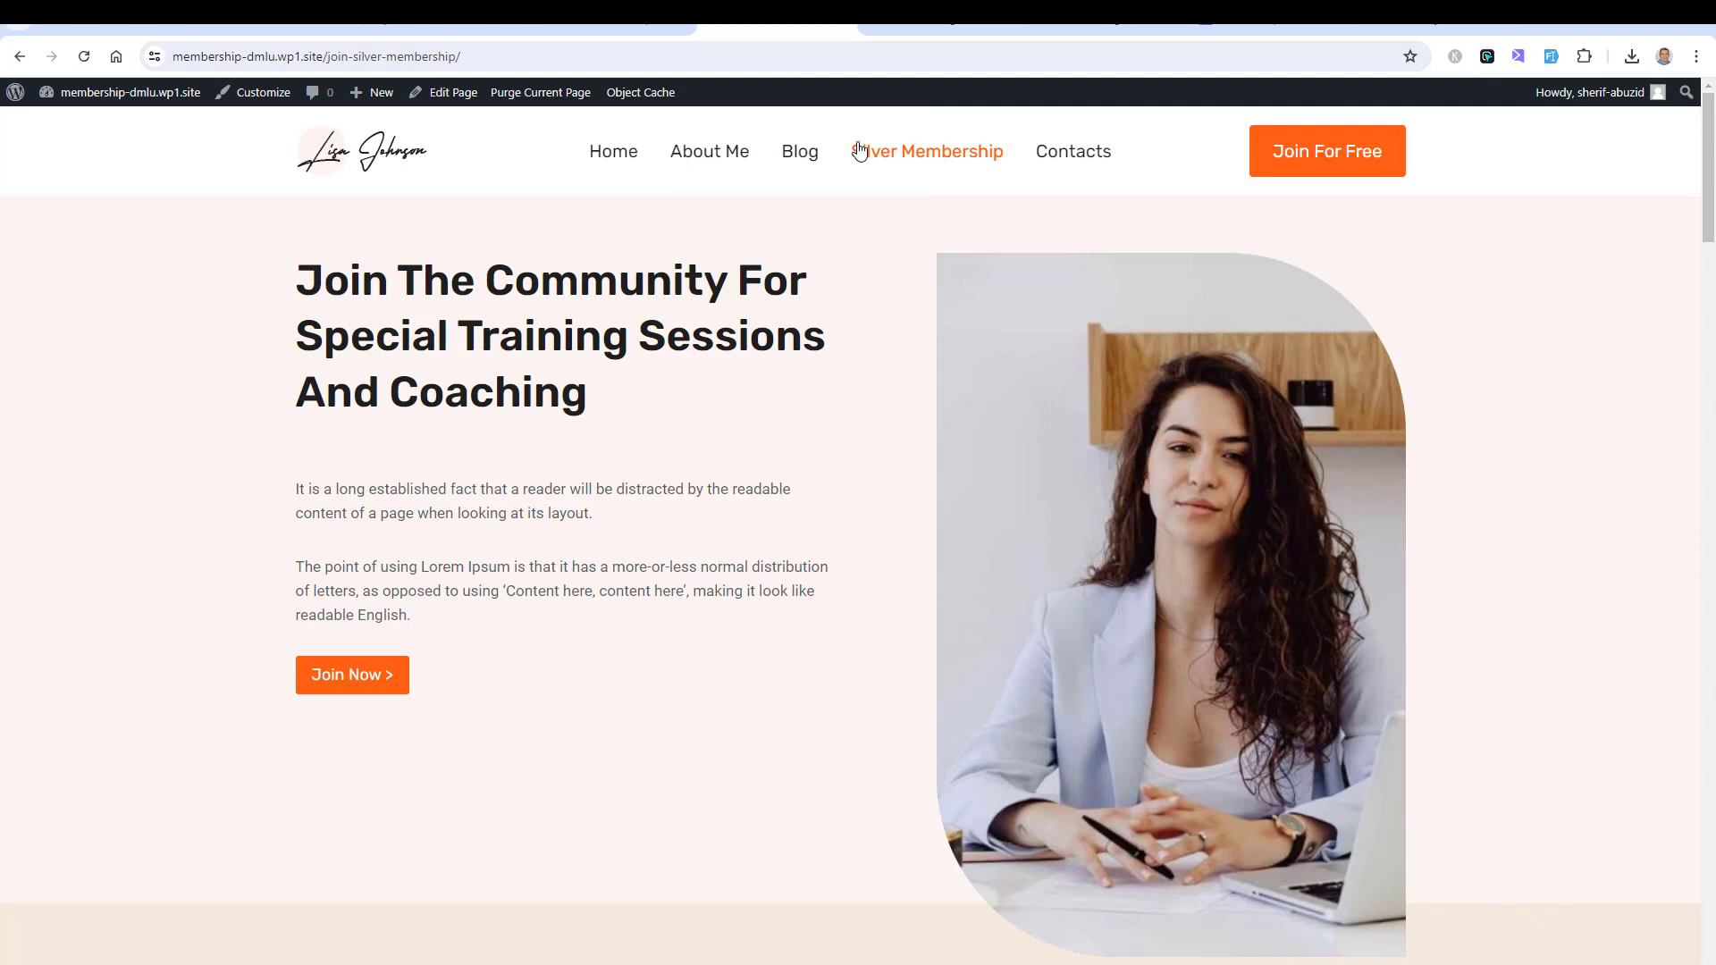
scroll(666, 464, "down", 6)
scroll(666, 464, "up", 6)
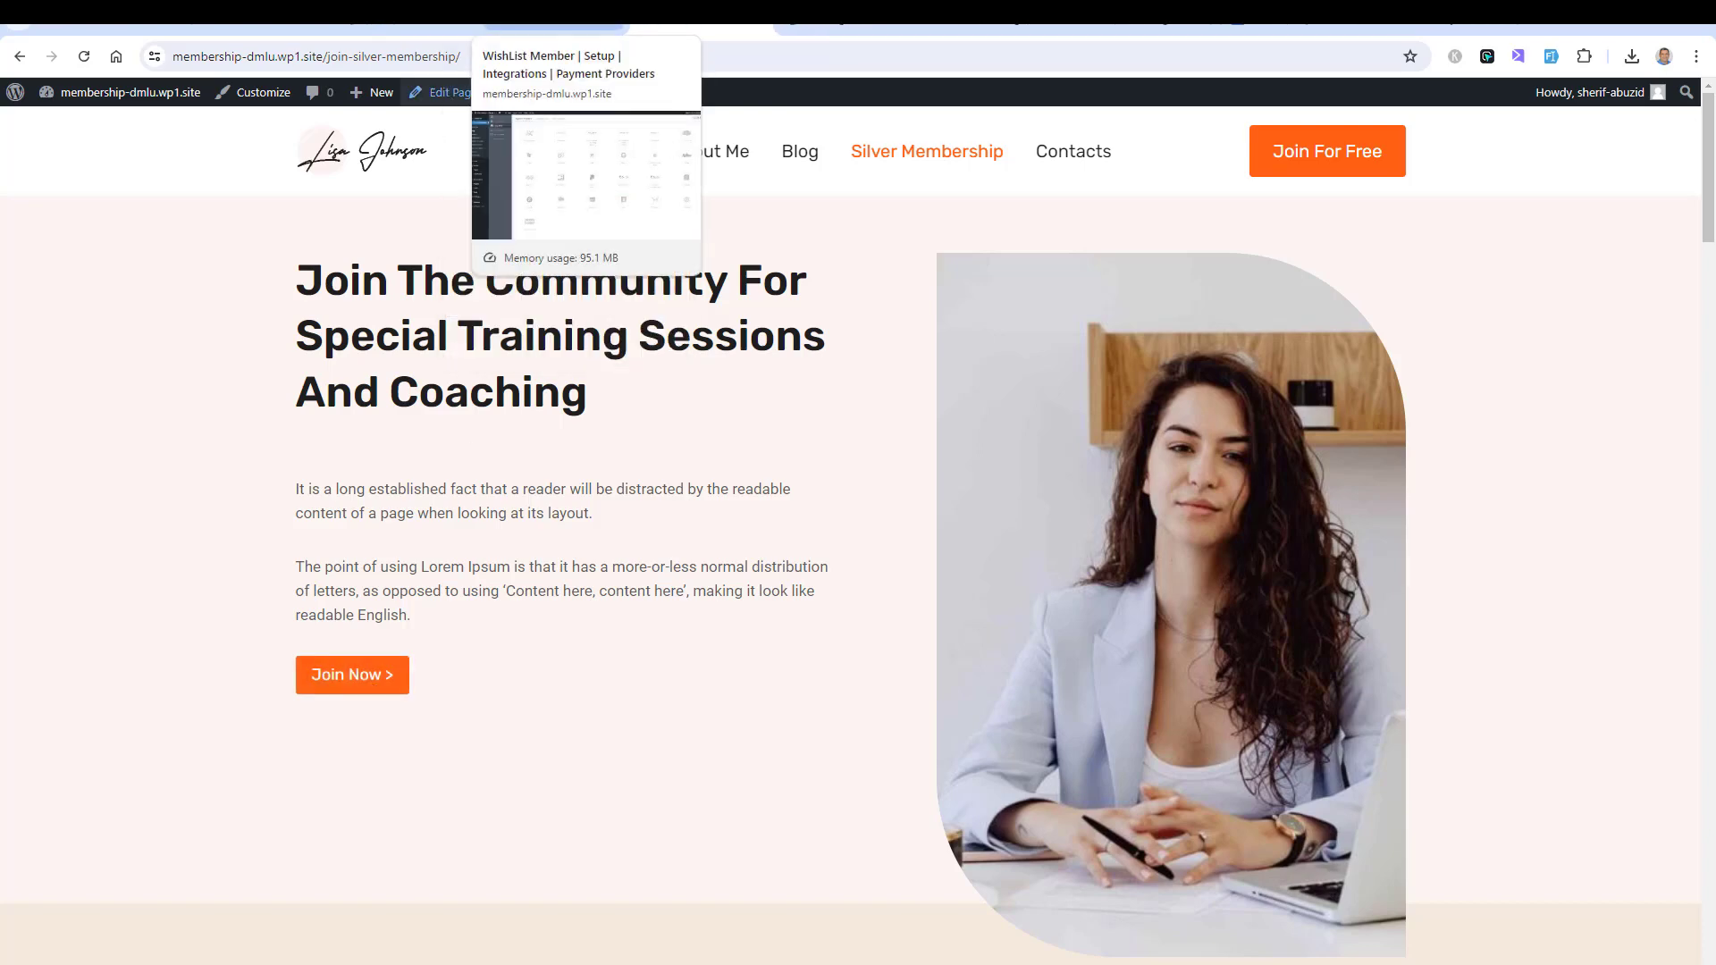
- Activate the PayPal Checkout integration among WishList Member's payment providers
left_click(554, 18)
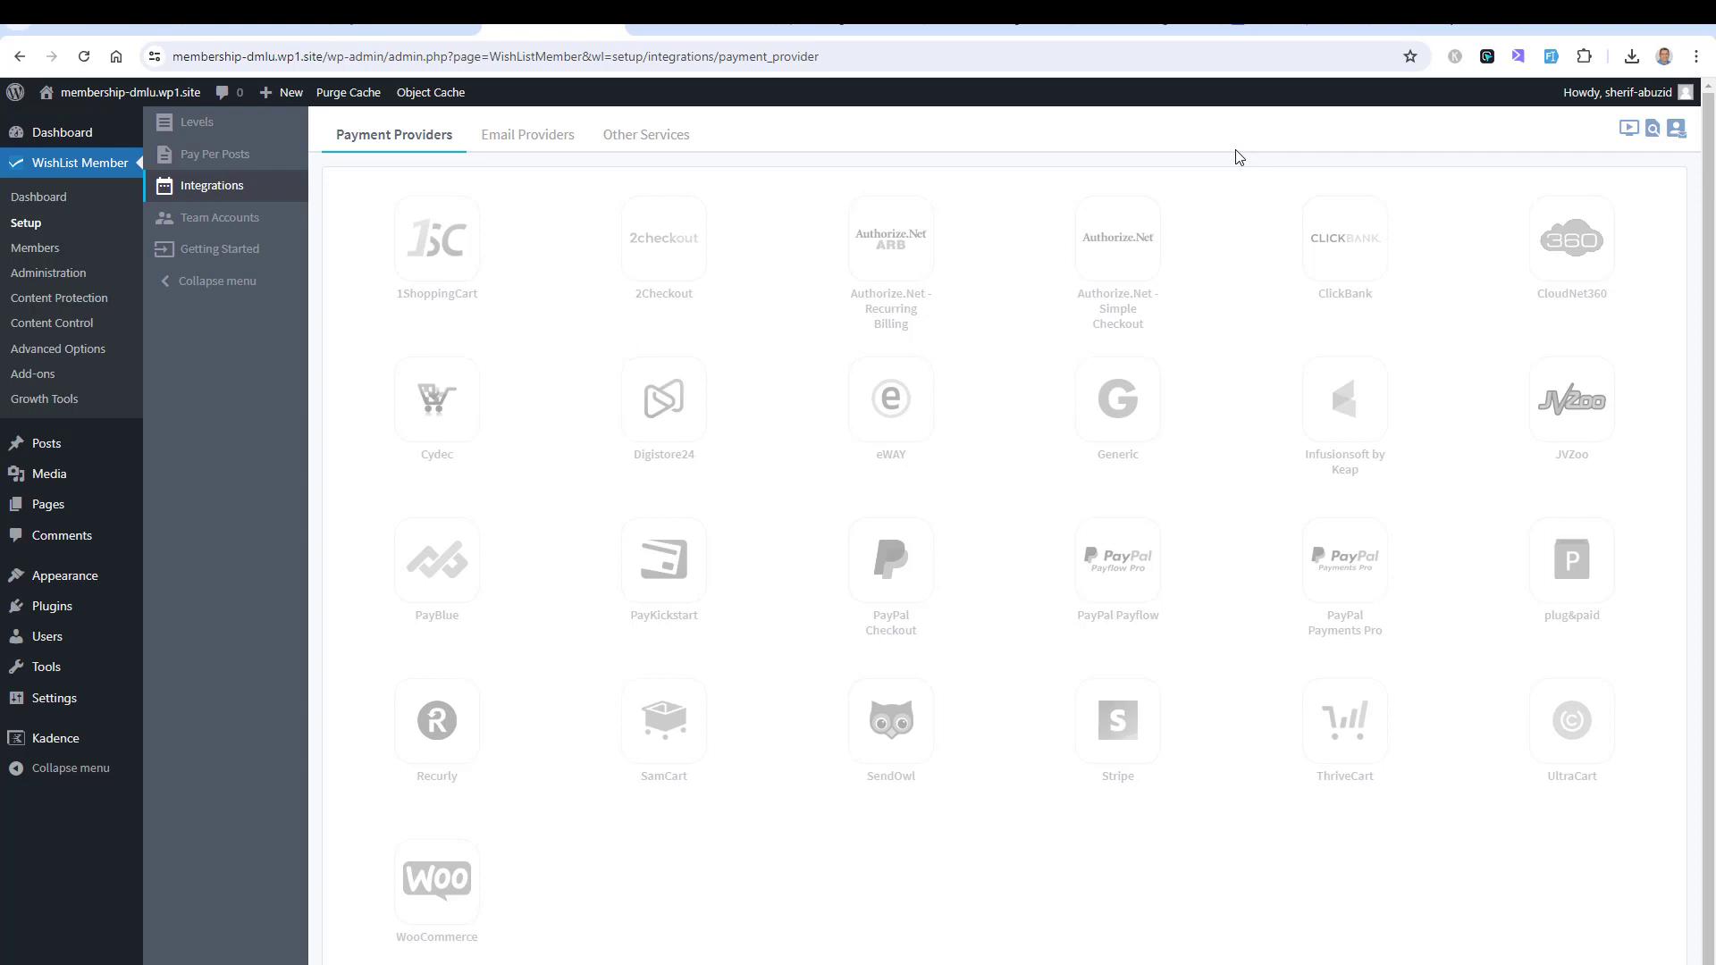
left_click(884, 579)
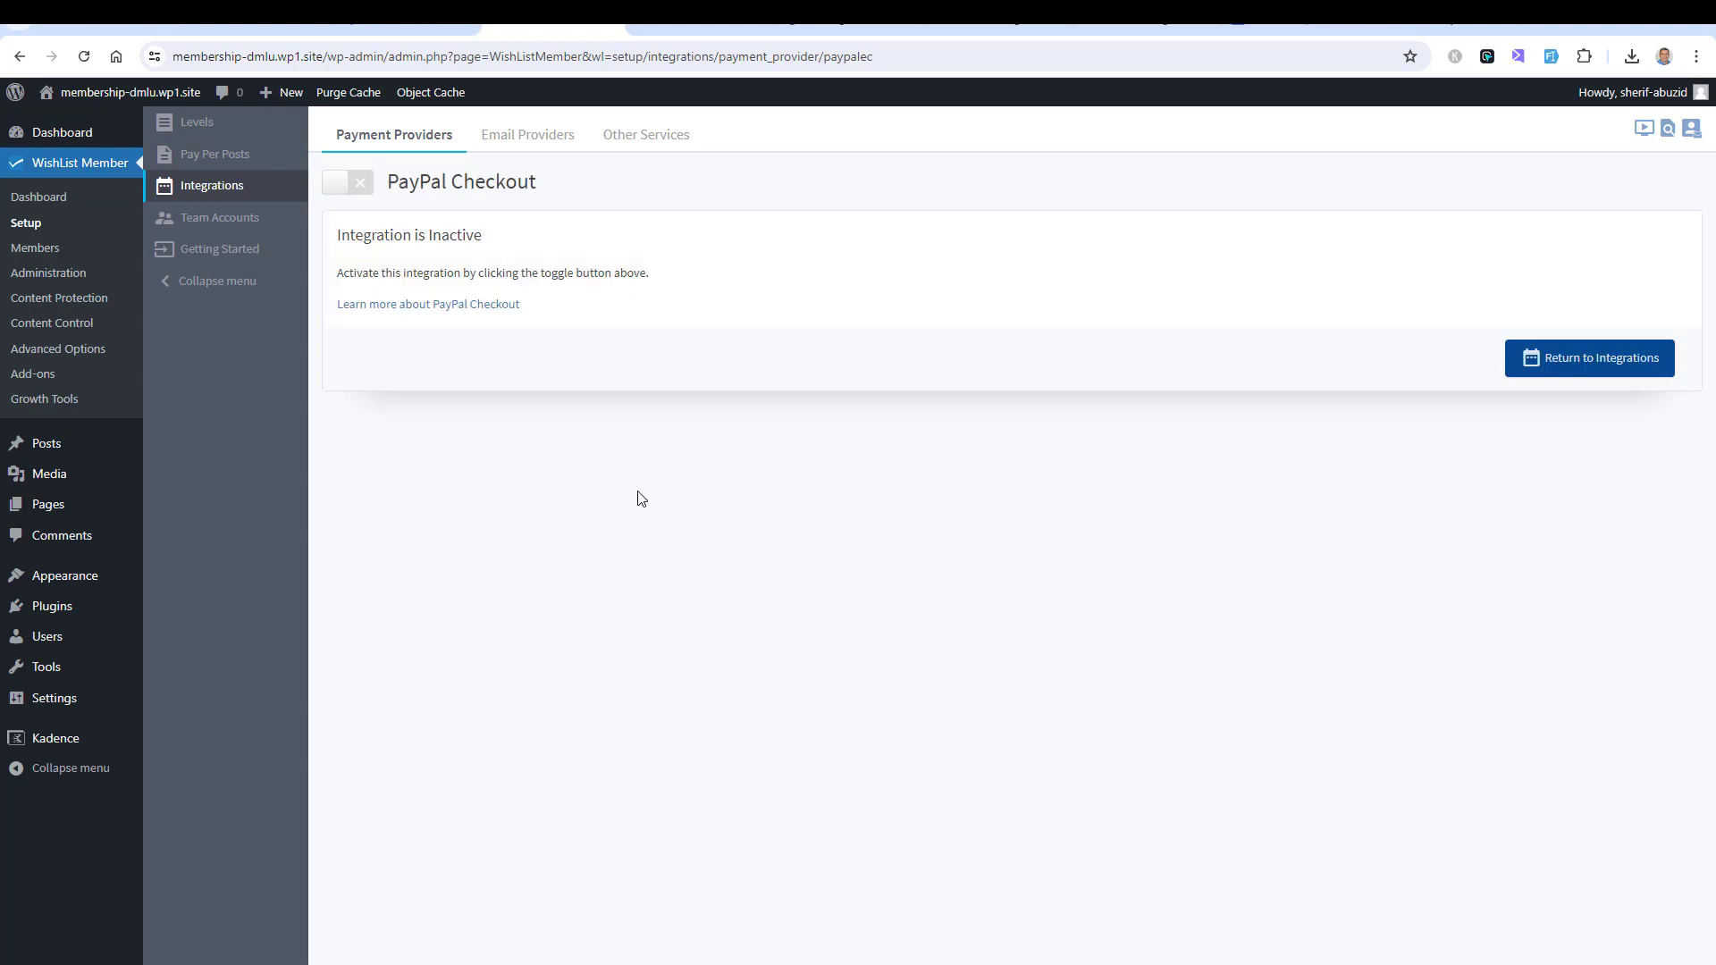
left_click(345, 192)
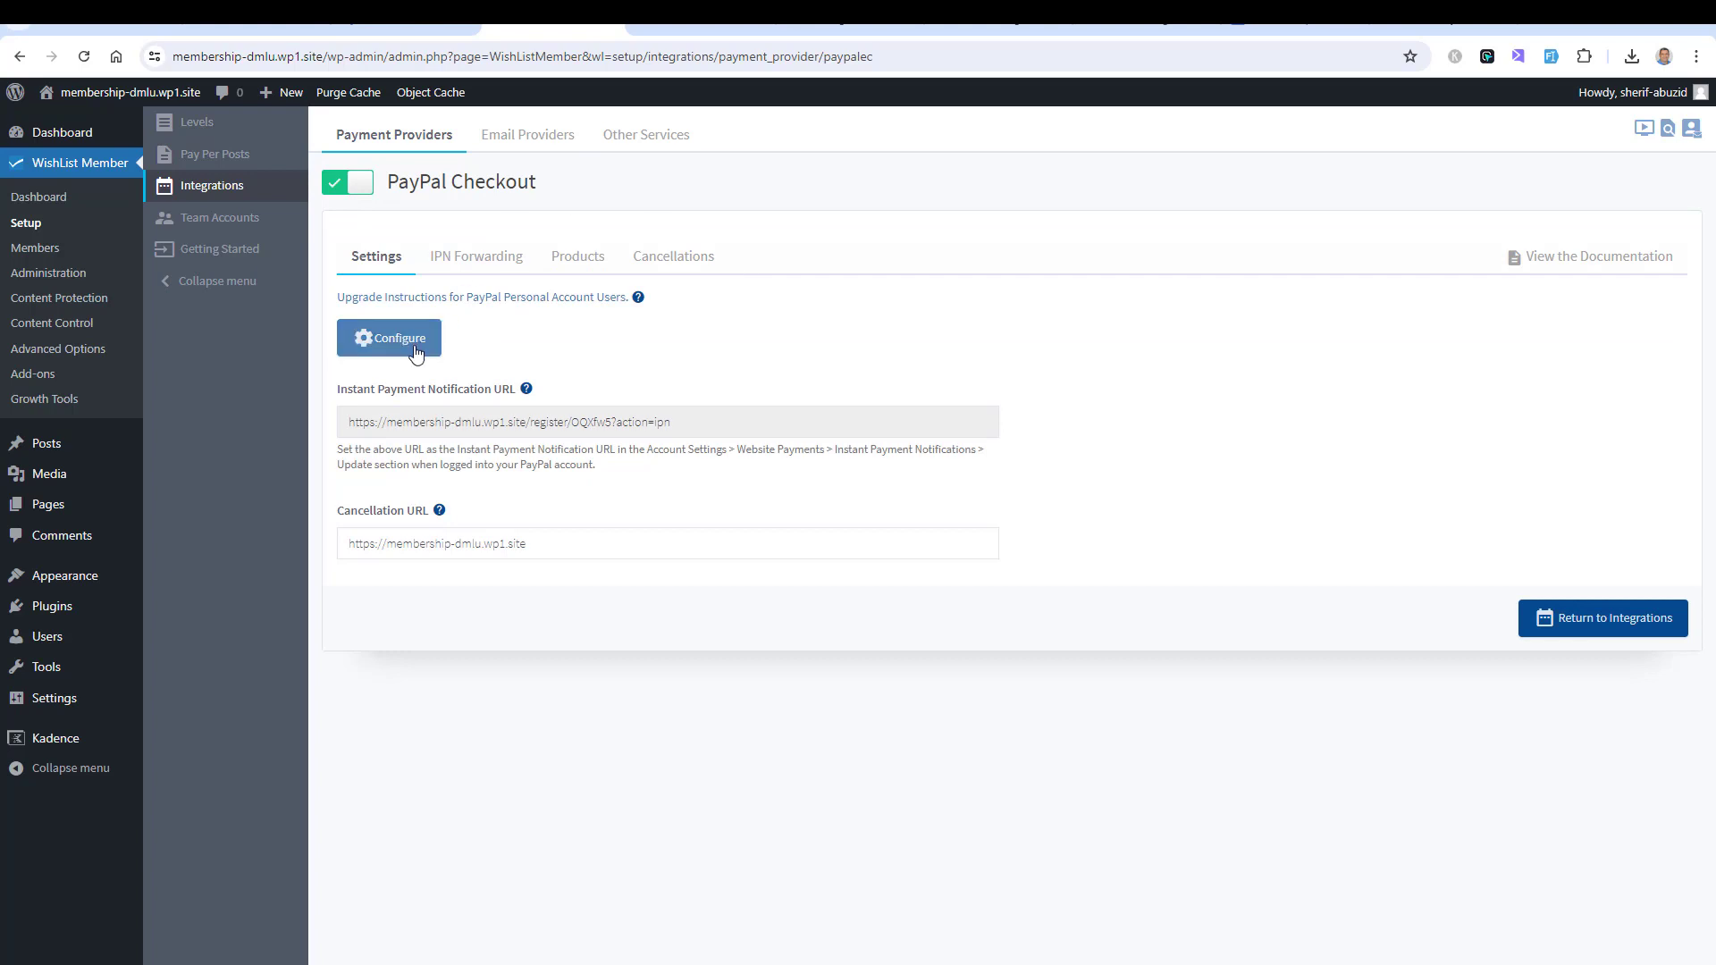
- Review the PayPal Checkout integration's products and membership cancellation options, and return to its settings
left_click(578, 257)
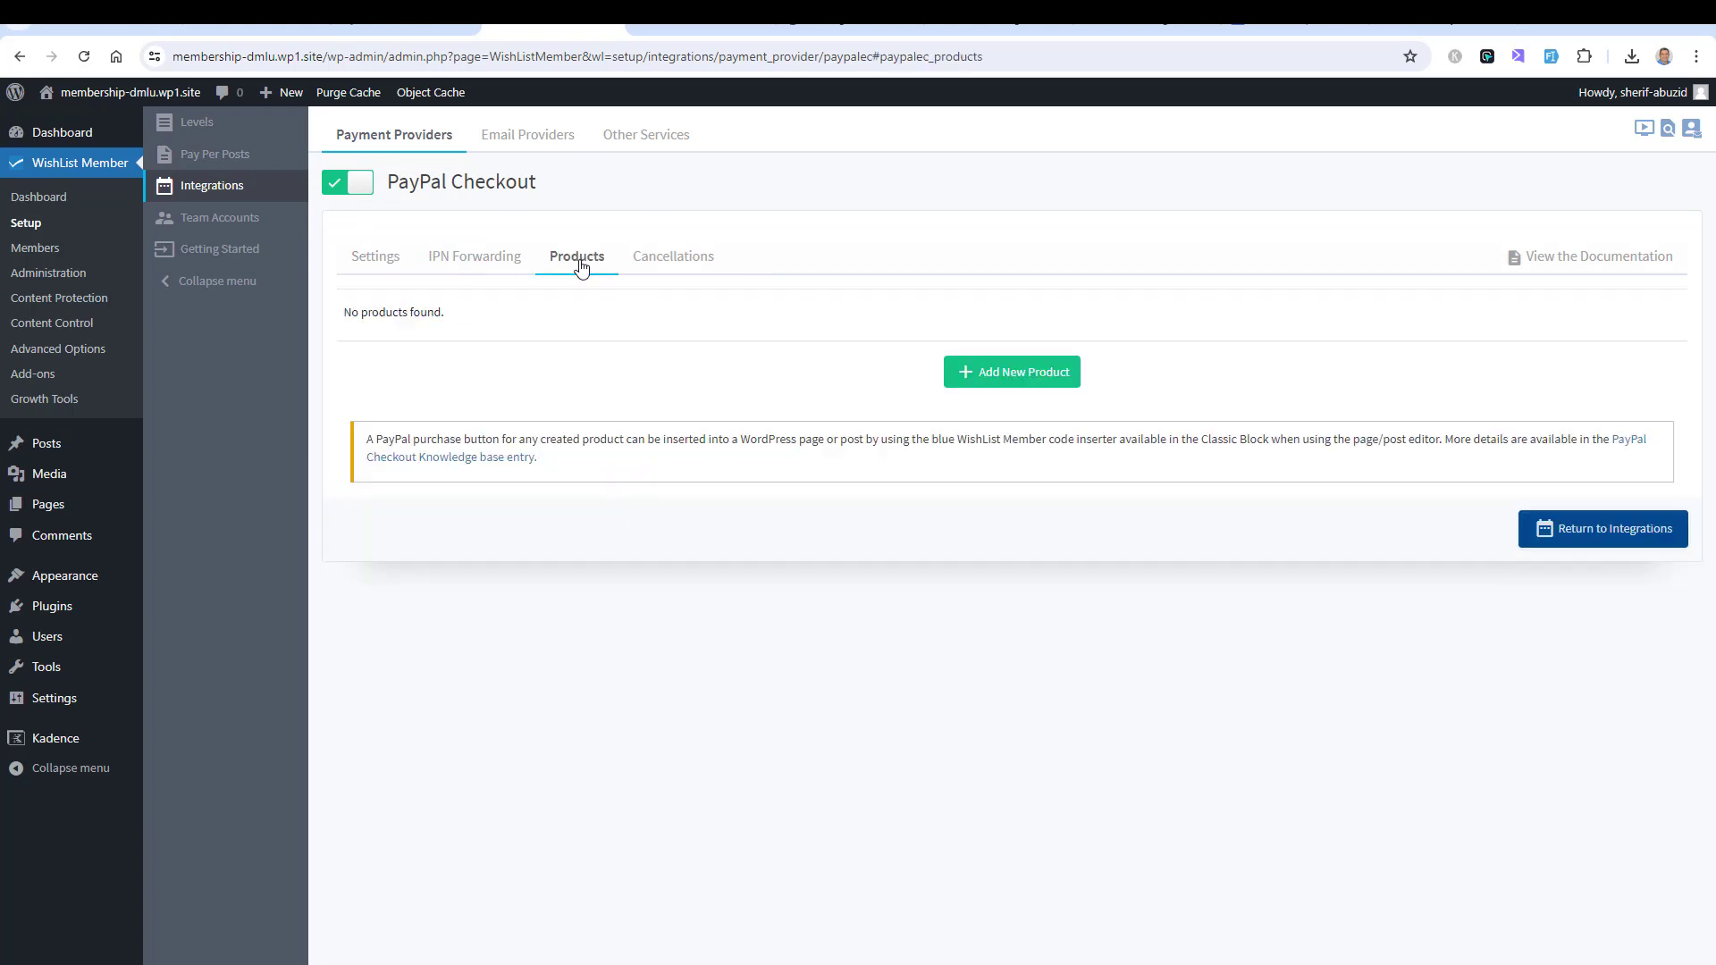
left_click(668, 259)
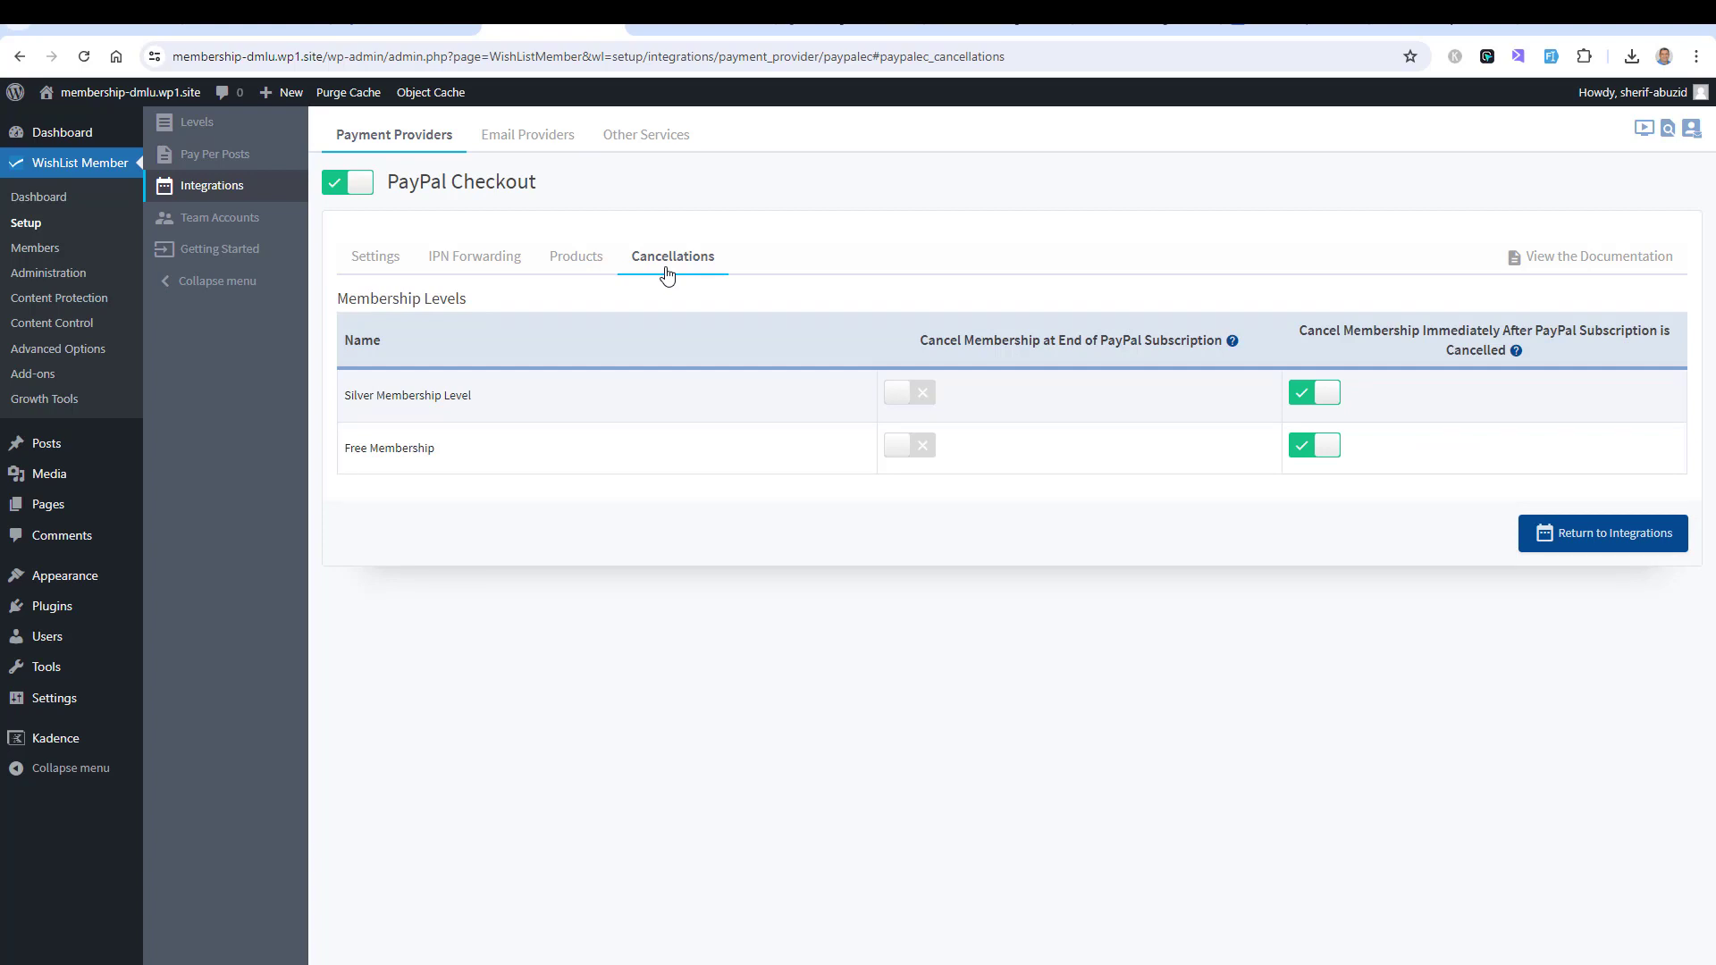
left_click(387, 259)
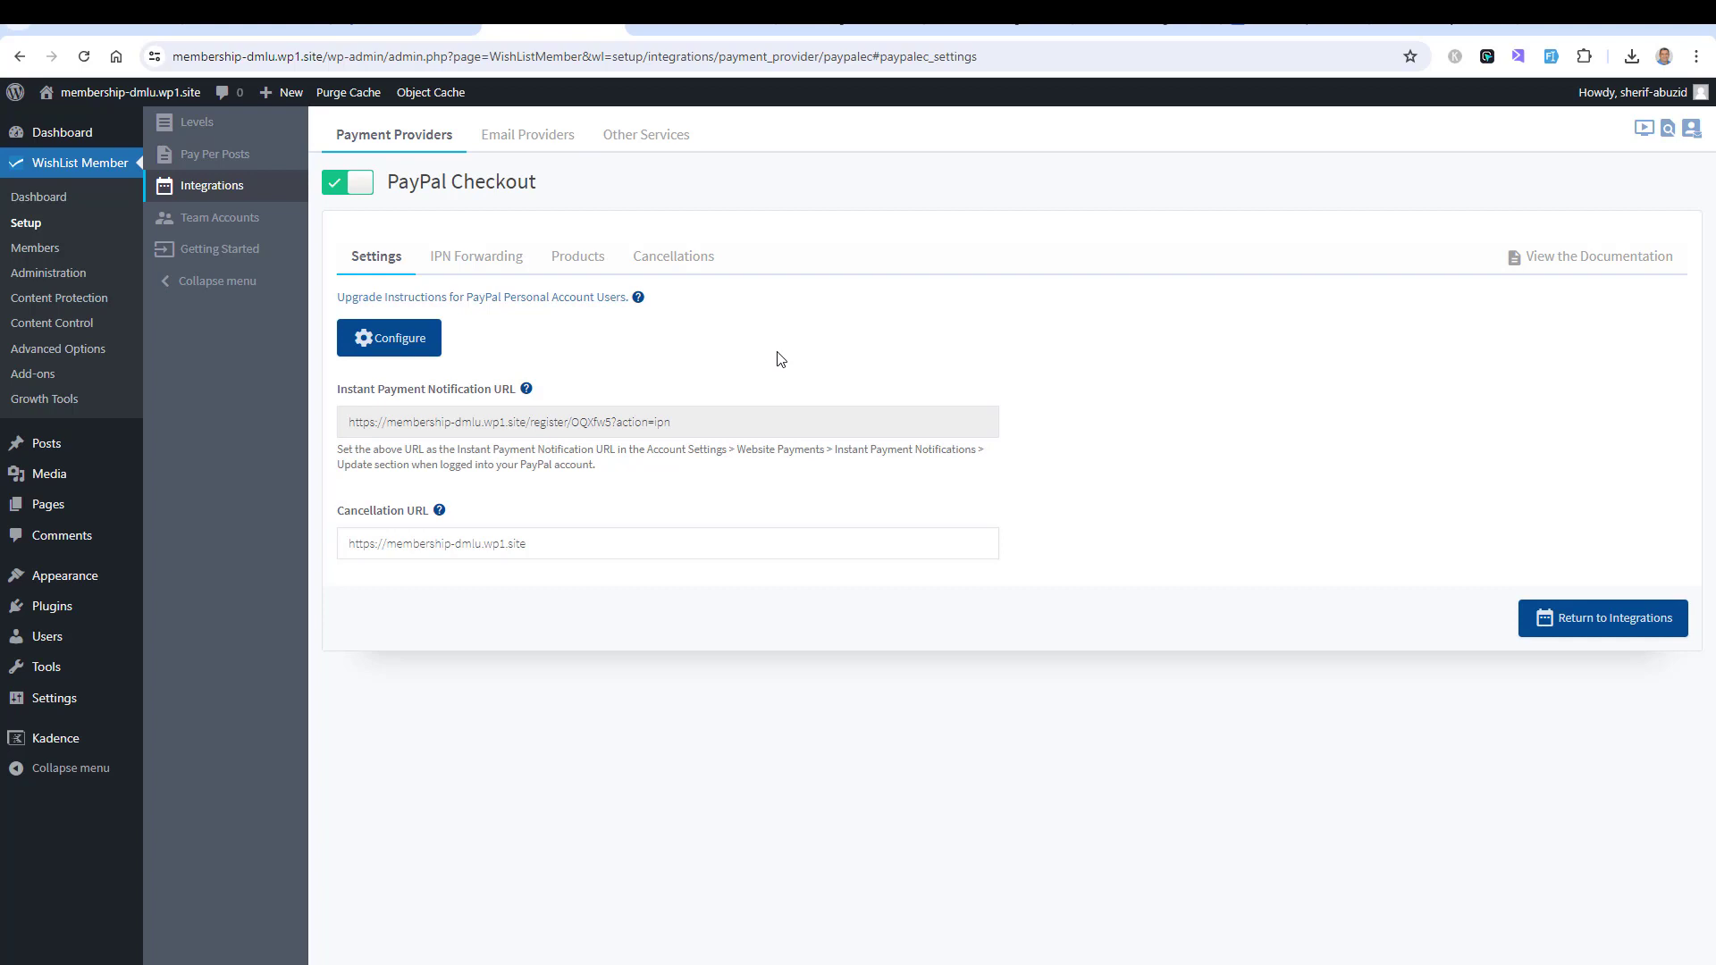
- Open the PayPal Checkout configuration and bring up PayPal's live API credentials page in a separate tab
left_click(416, 358)
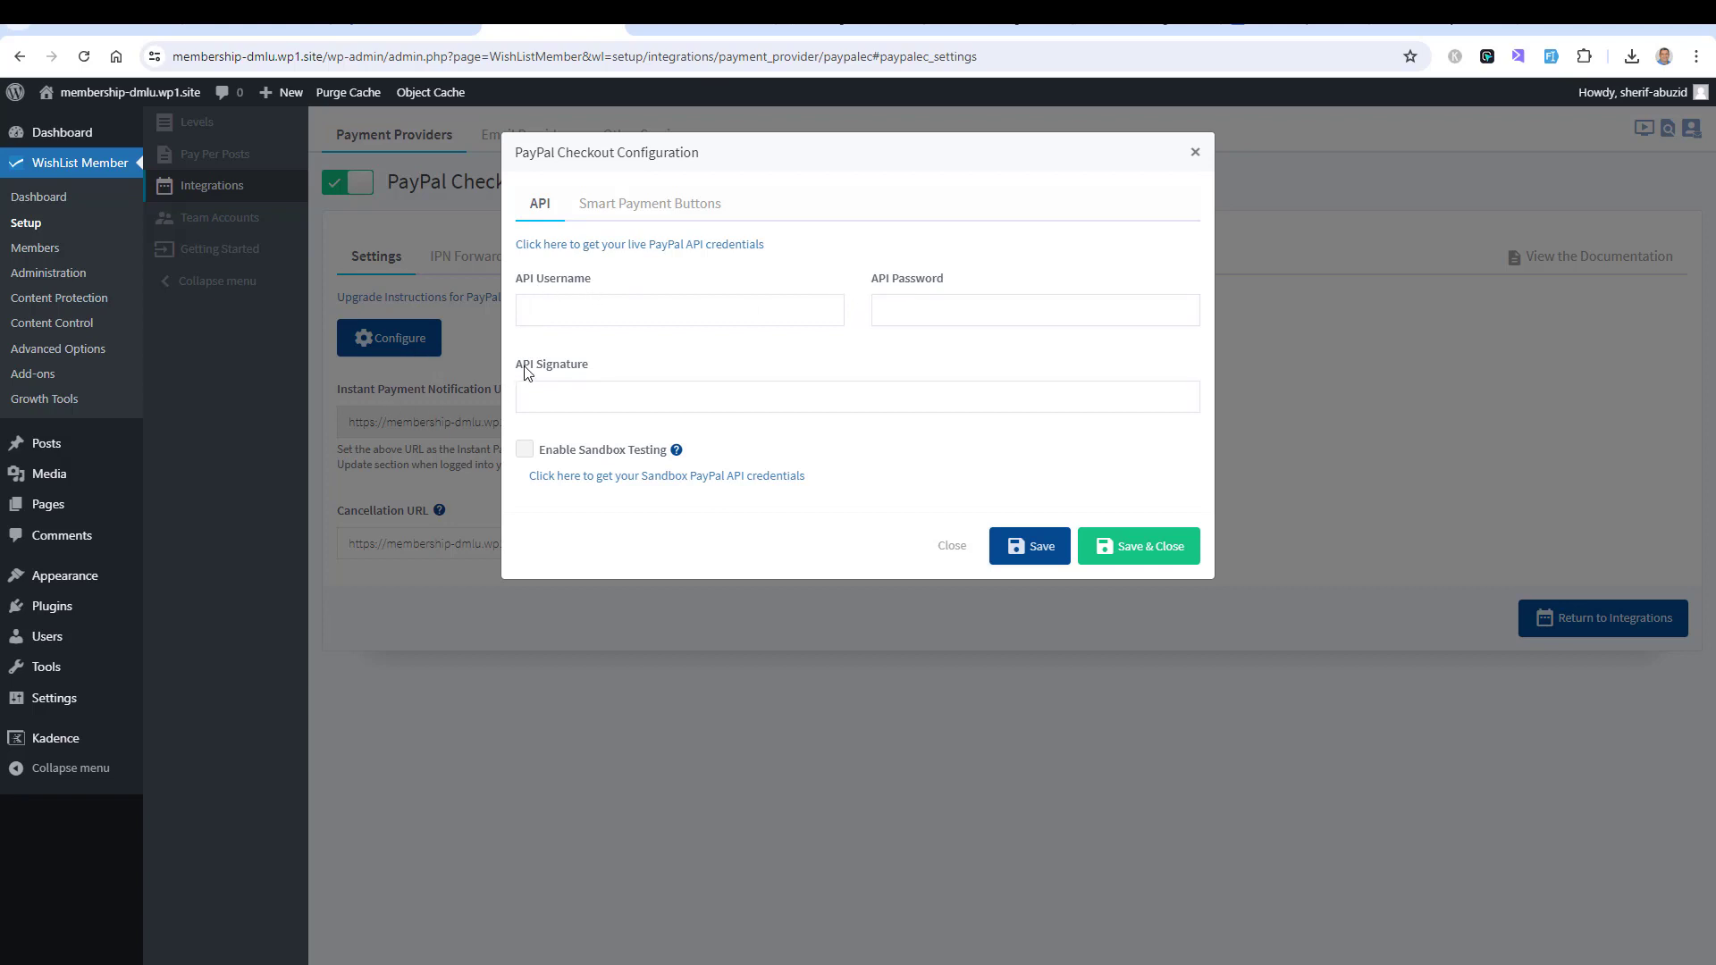
right_click(724, 248)
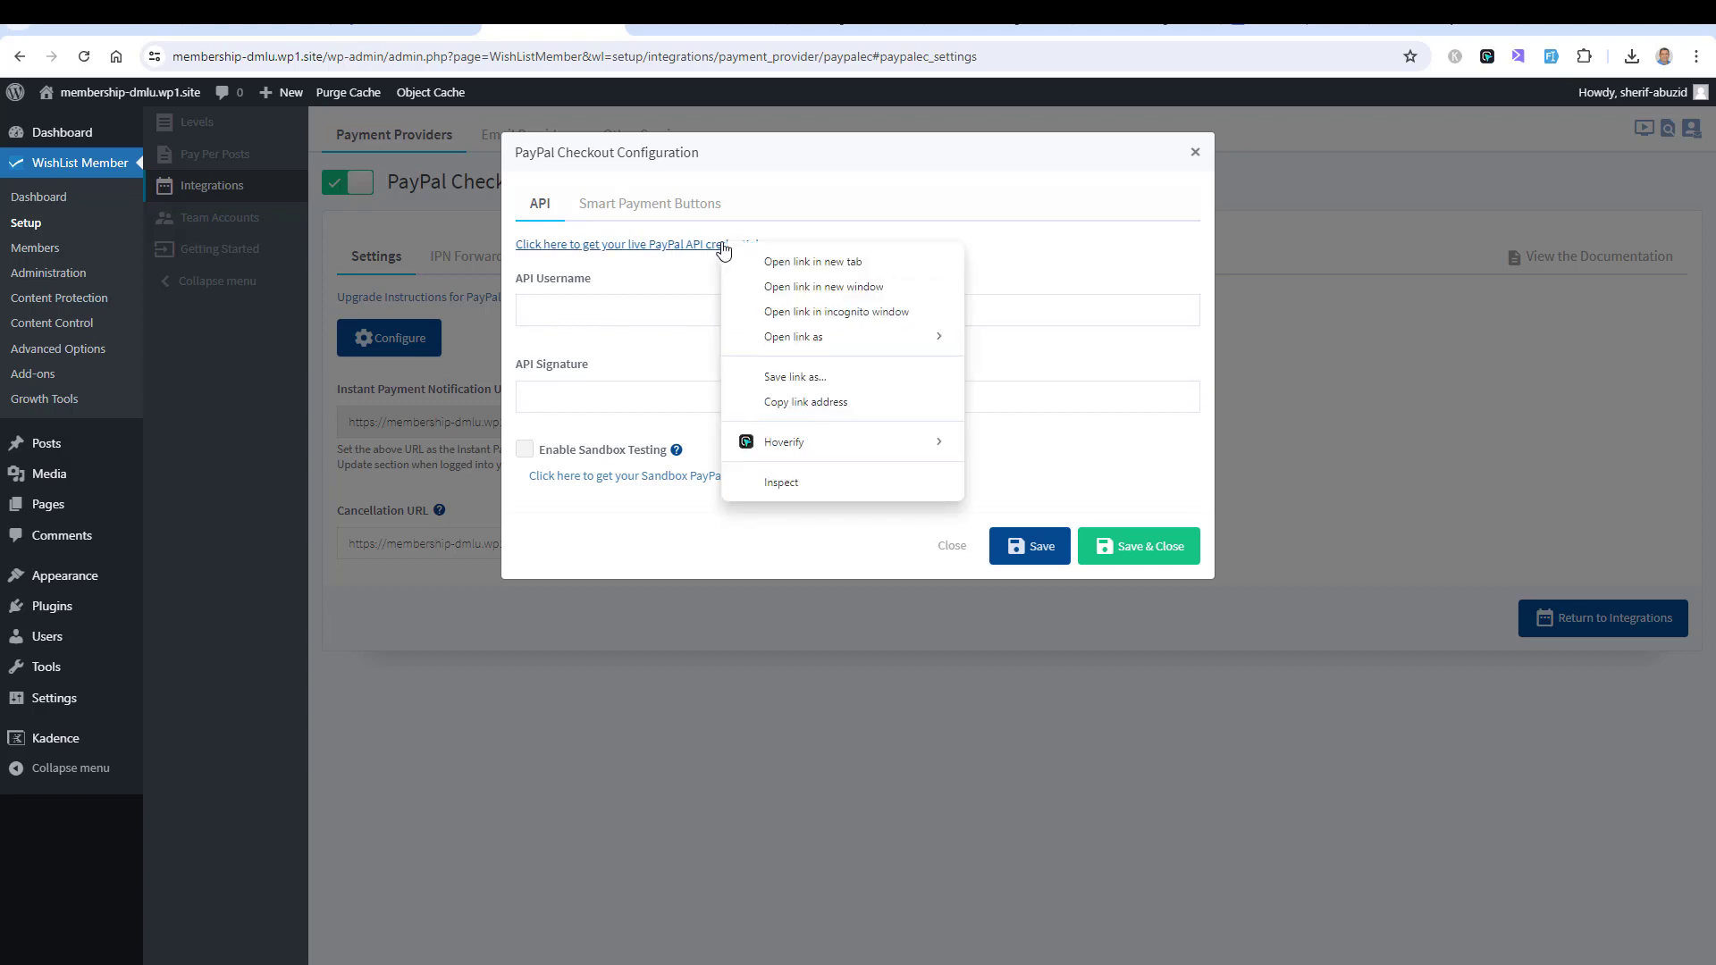
left_click(769, 257)
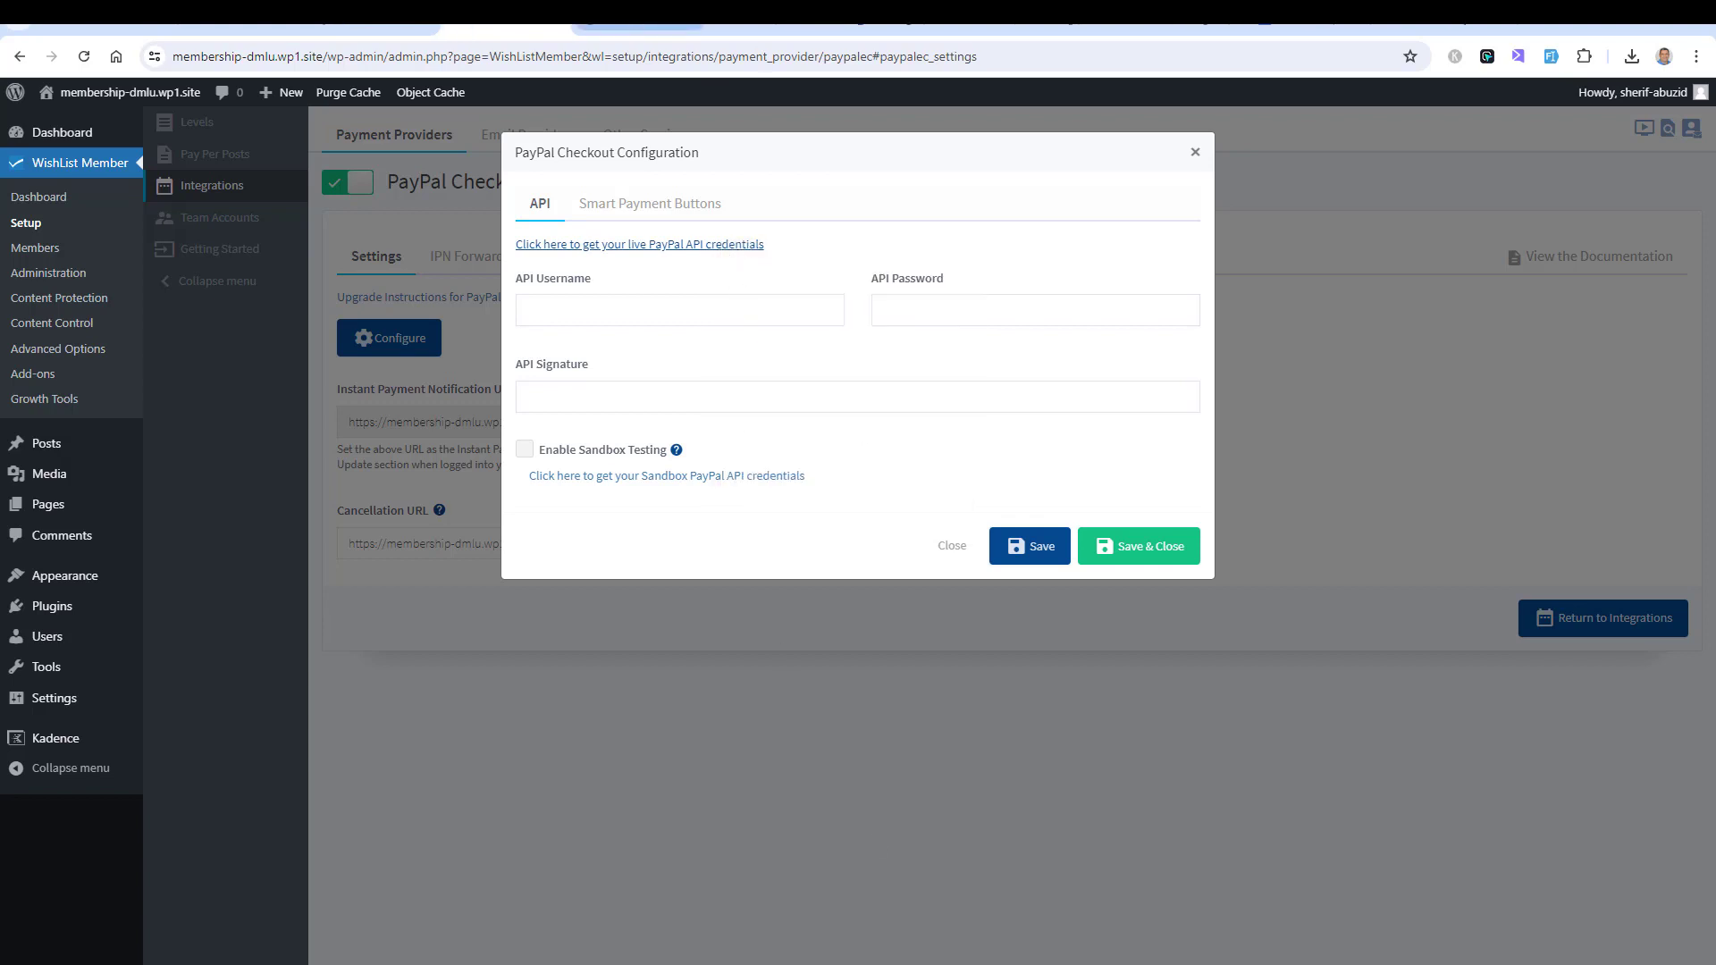
left_click(640, 18)
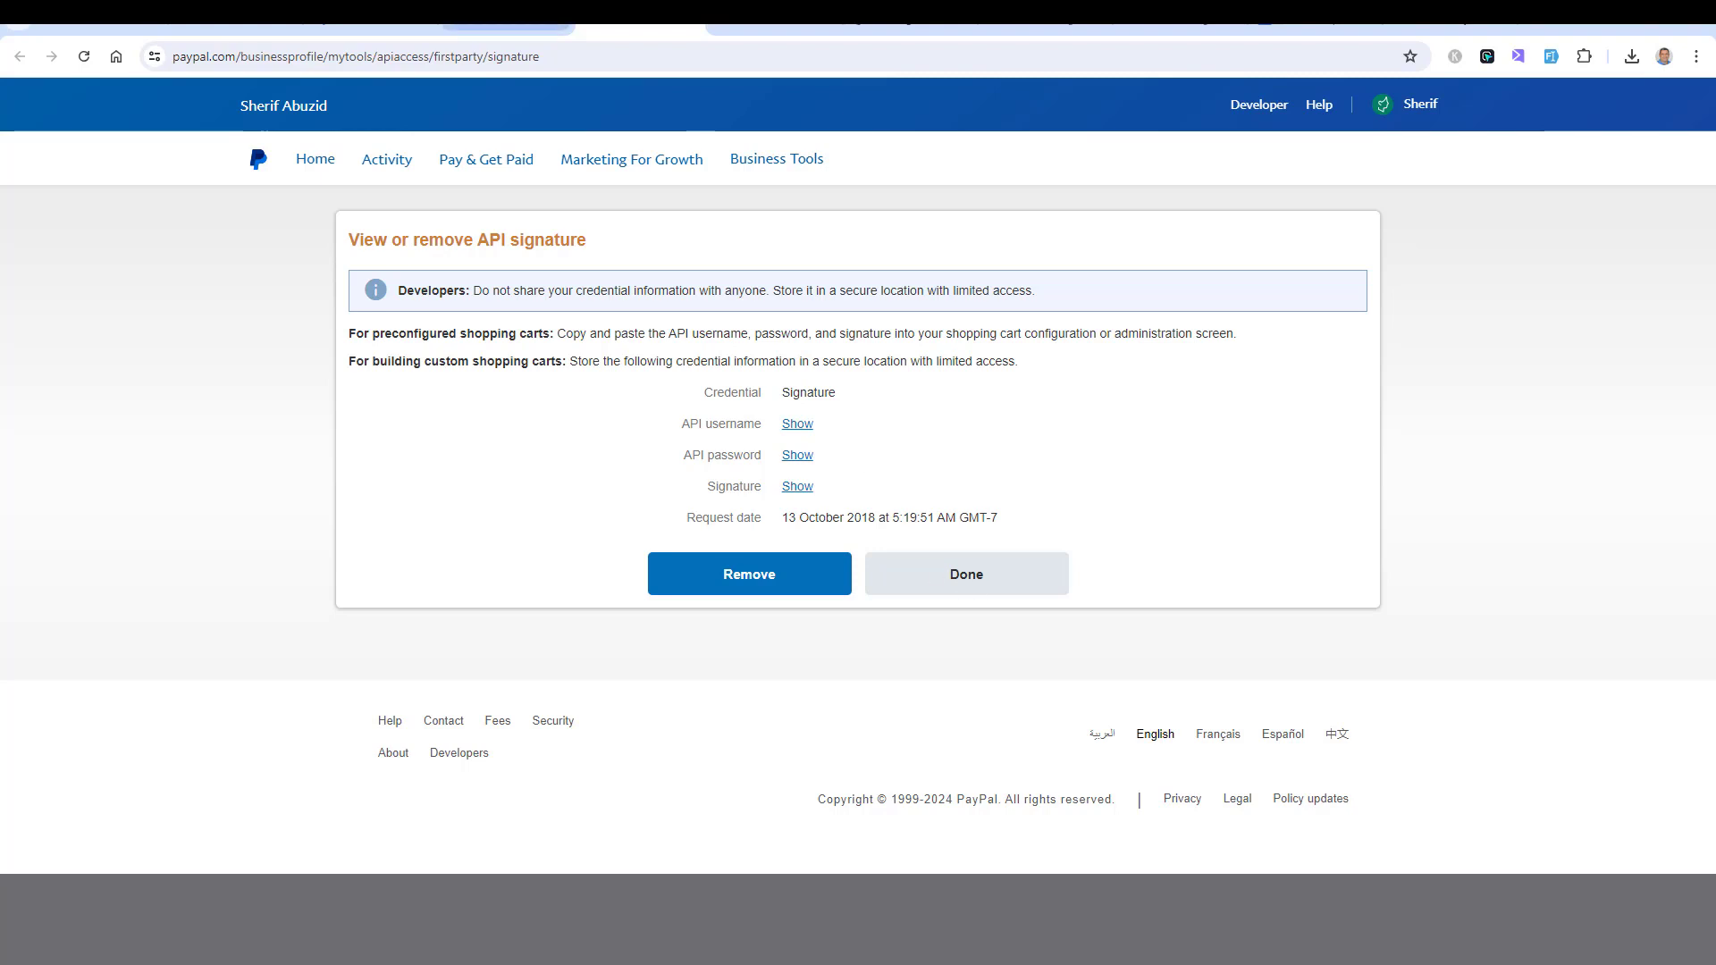
- Return to the PayPal Checkout configuration in WishList Member and enable sandbox testing
left_click(507, 28)
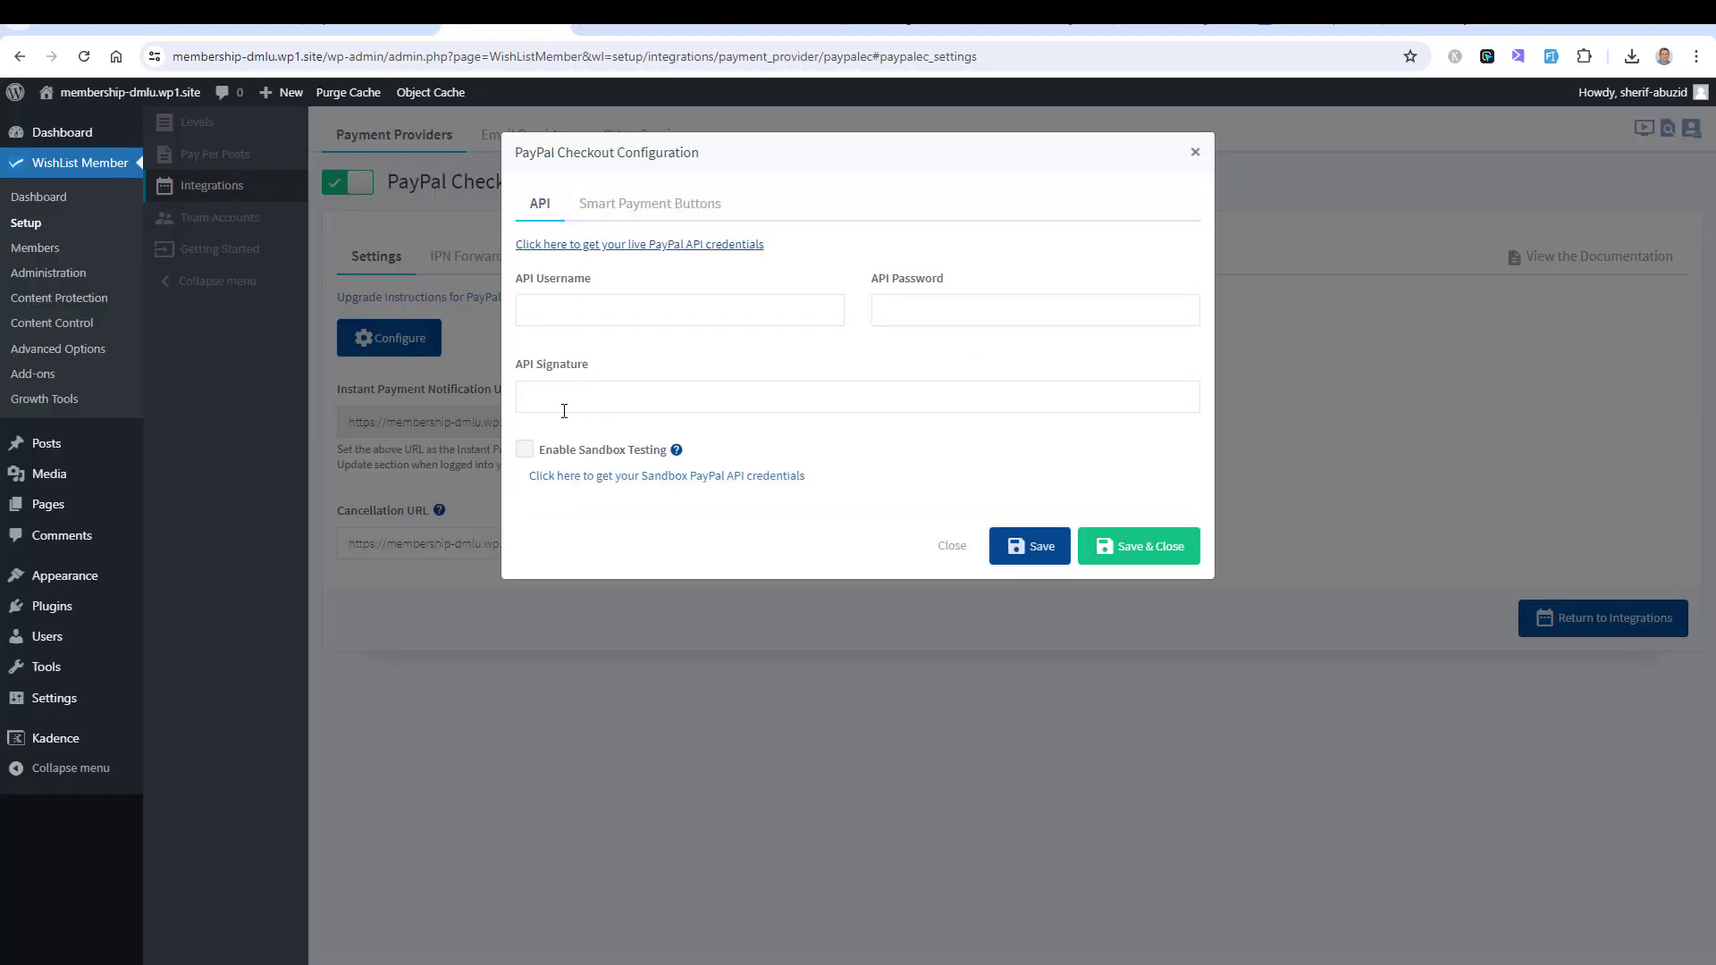
left_click(524, 450)
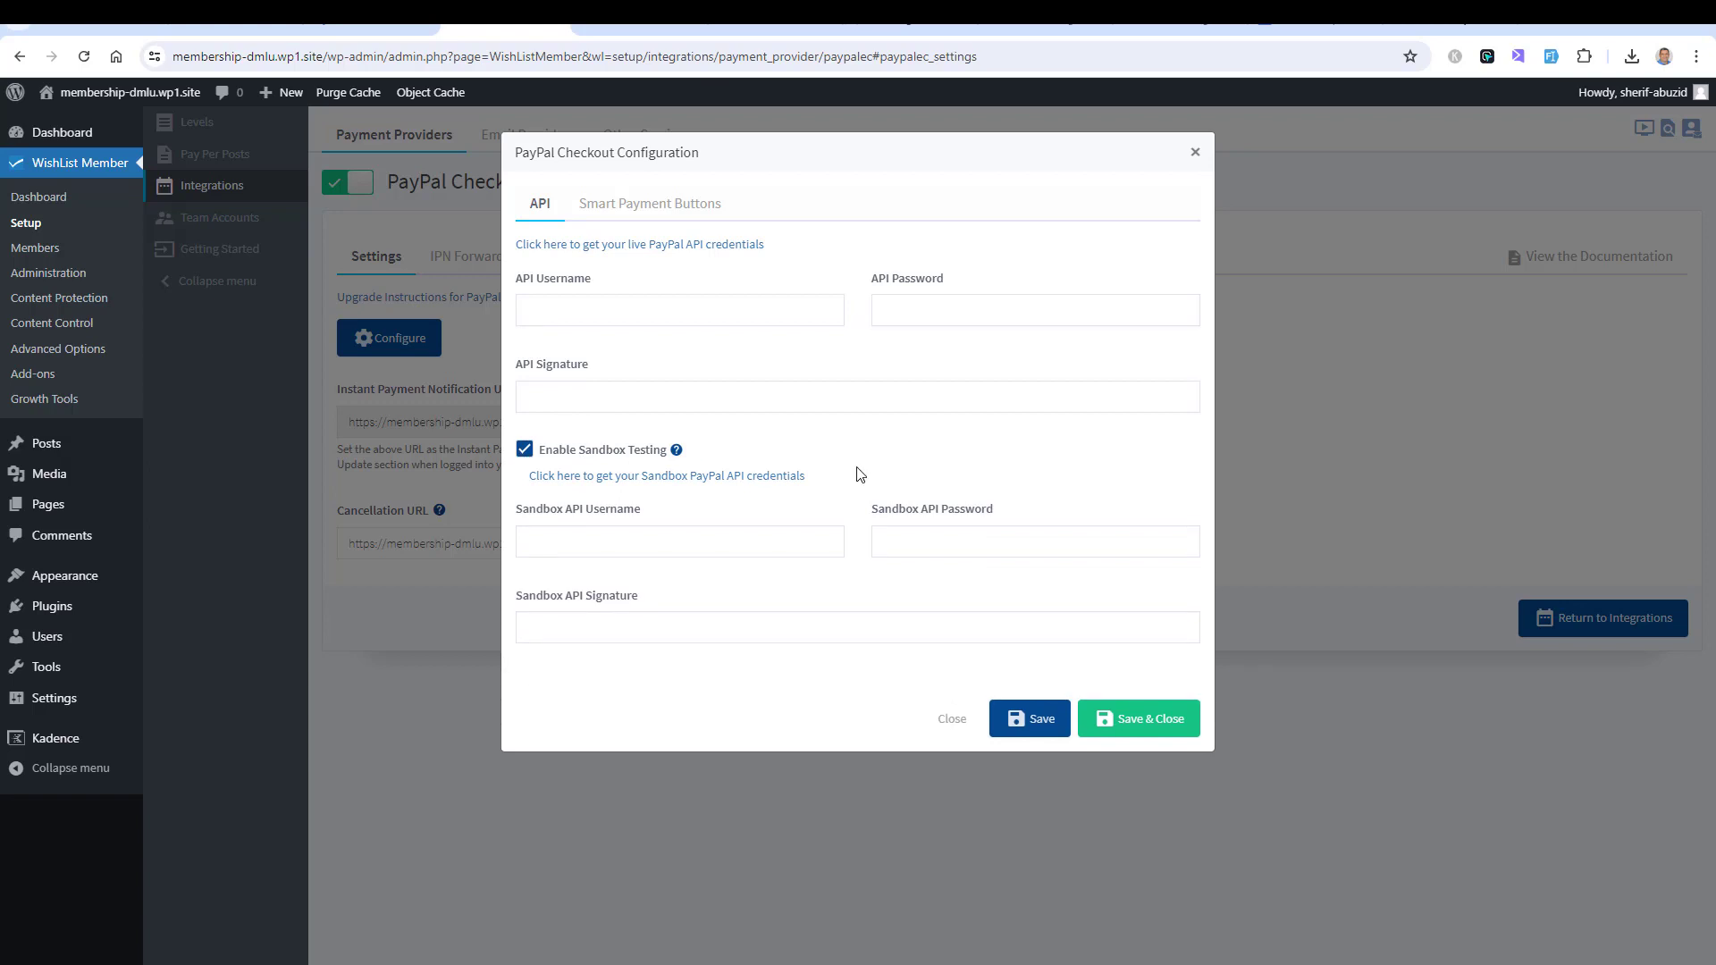
- Check PayPal's API signature page, fill in the sandbox API username, password and signature, and save the PayPal Checkout configuration
left_click(640, 29)
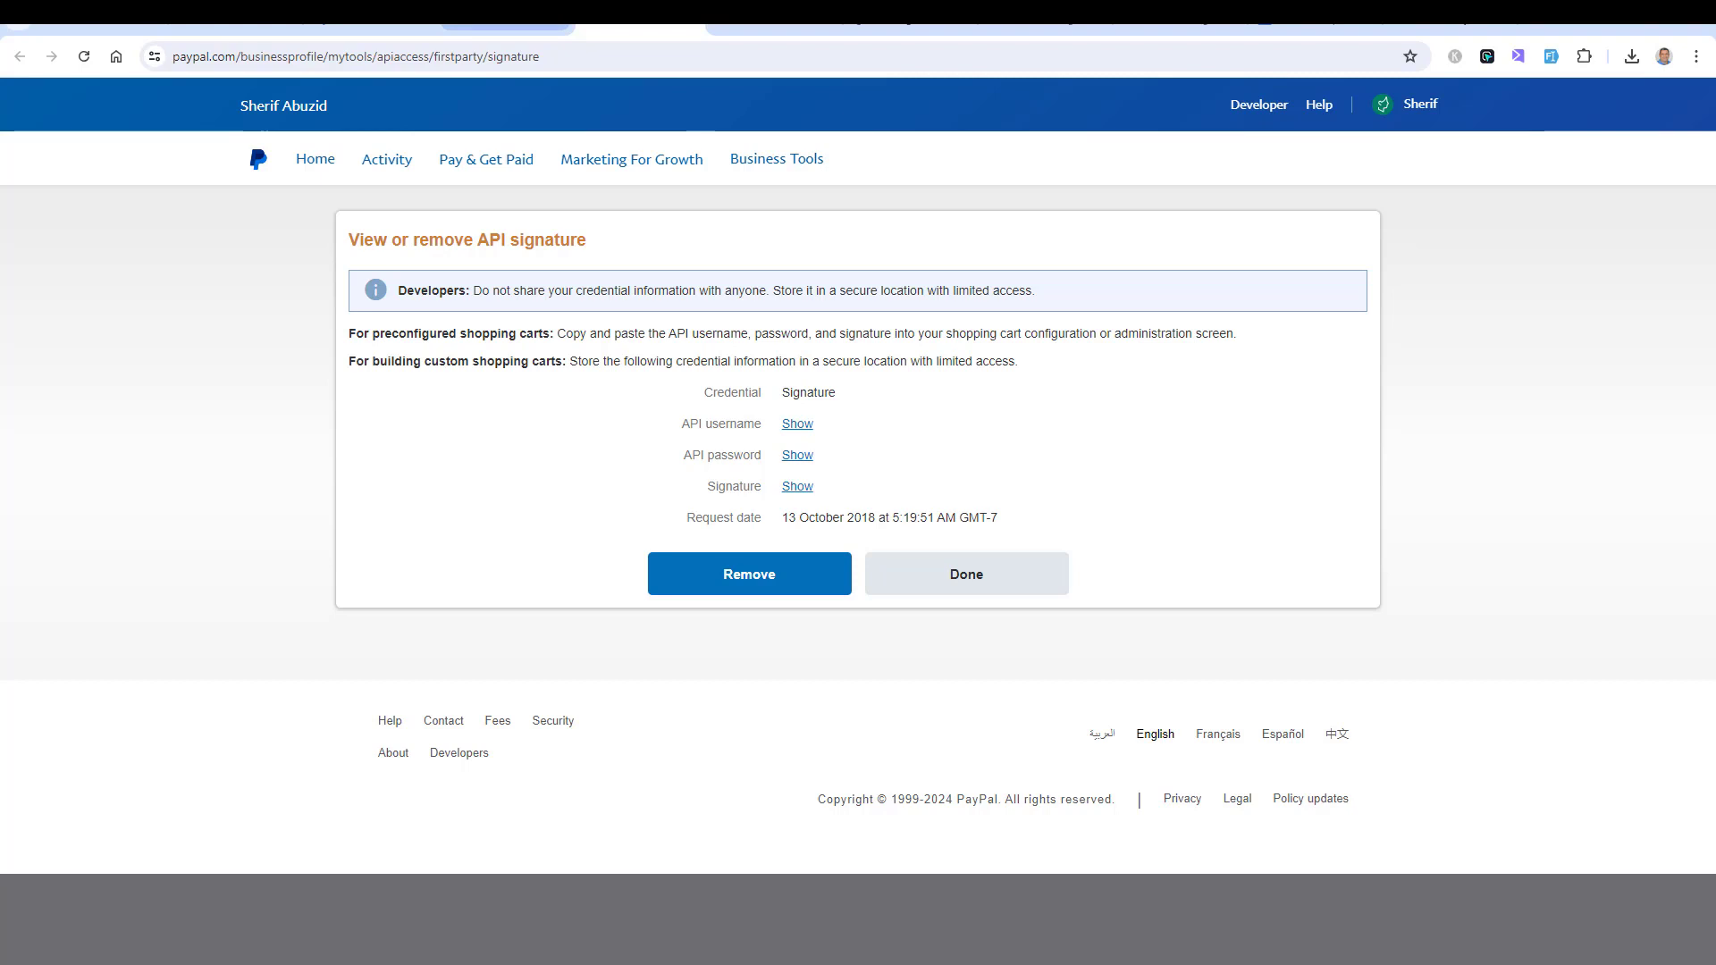
left_click(505, 20)
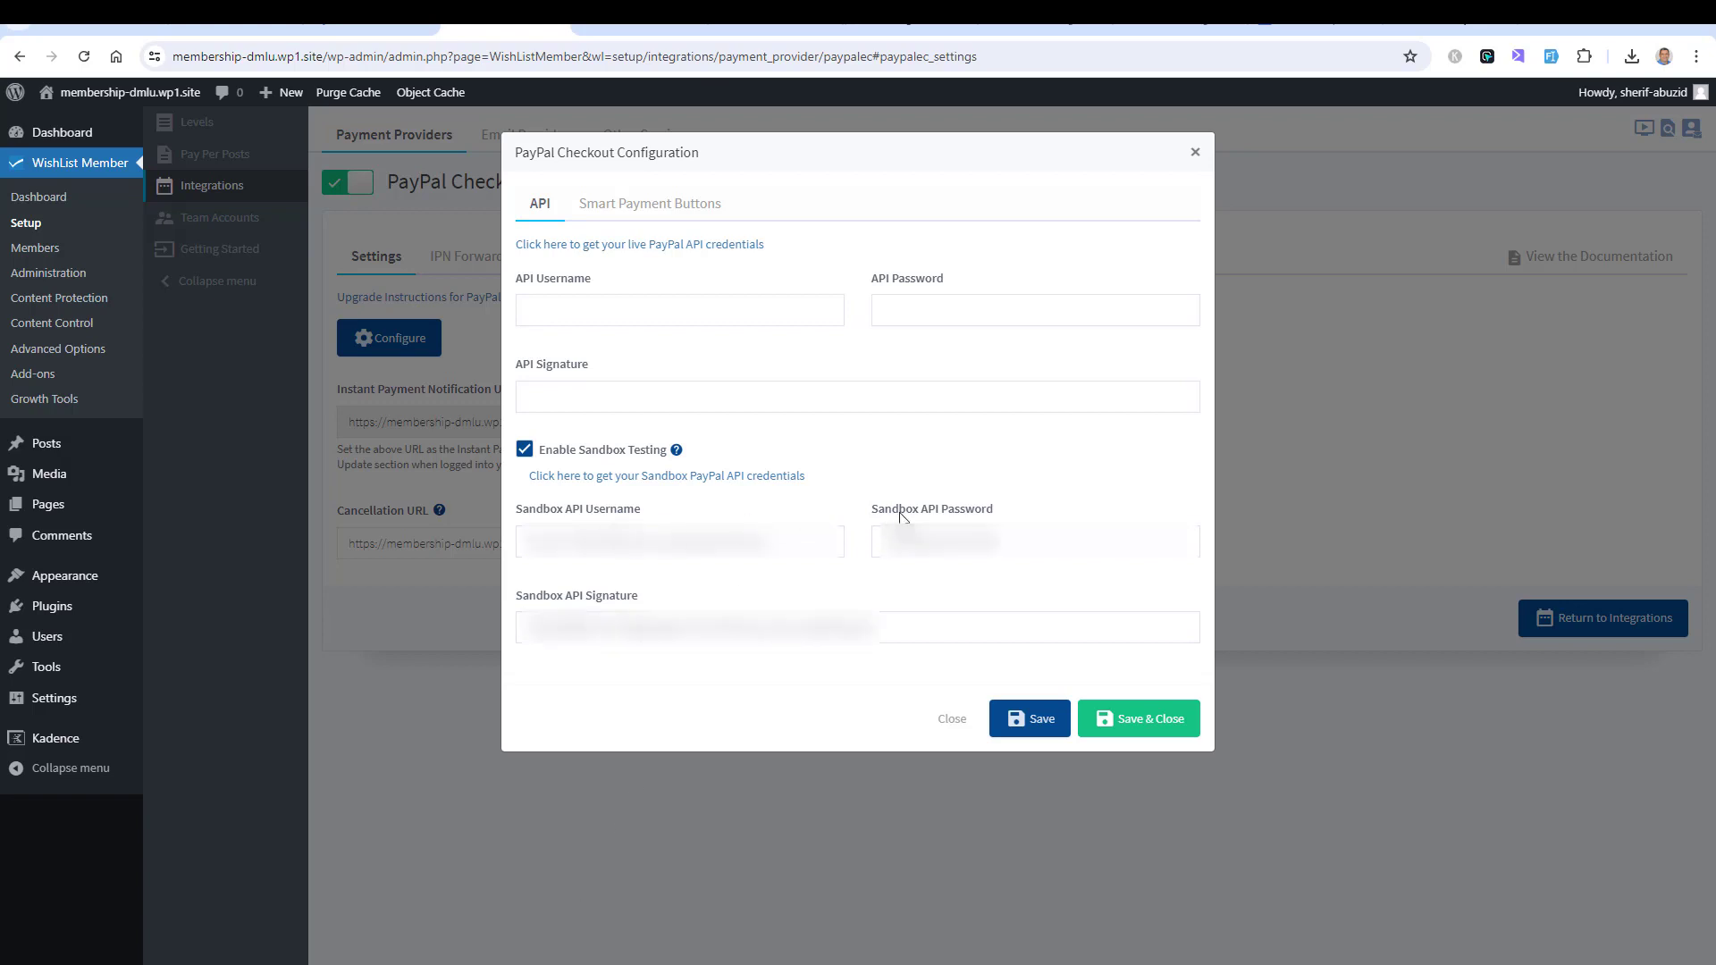
left_click(1138, 722)
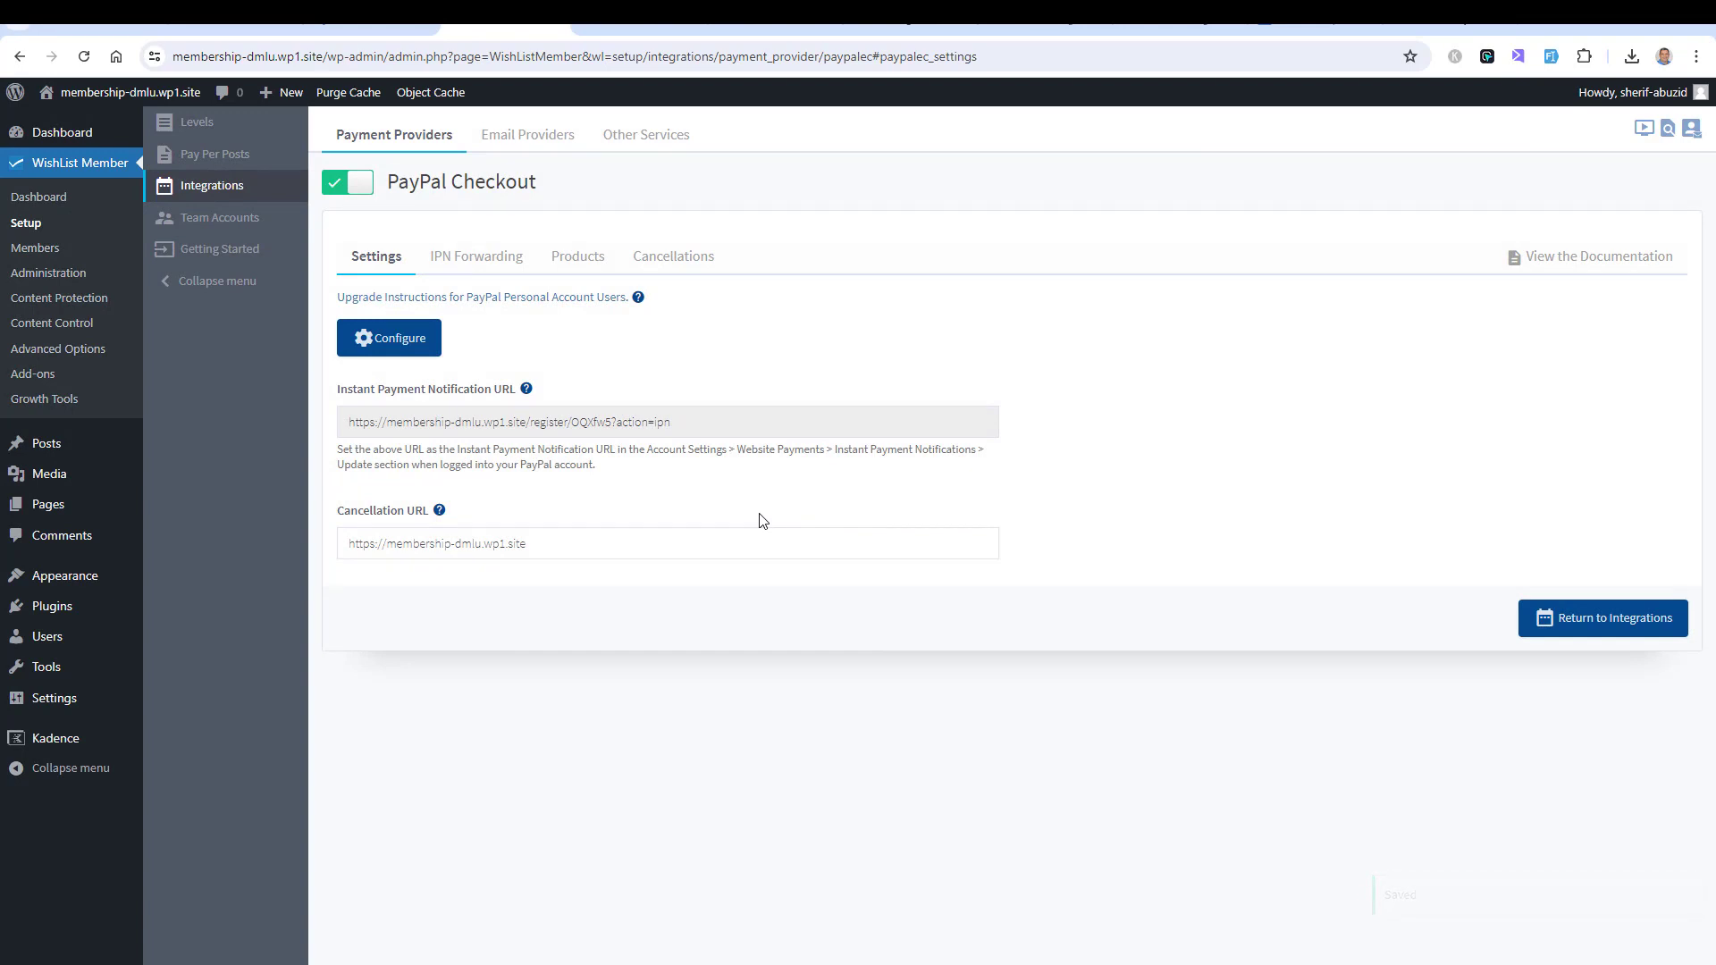
- Add a PayPal Checkout product named Silver Membership that gives access to the Silver Membership Level
left_click(587, 265)
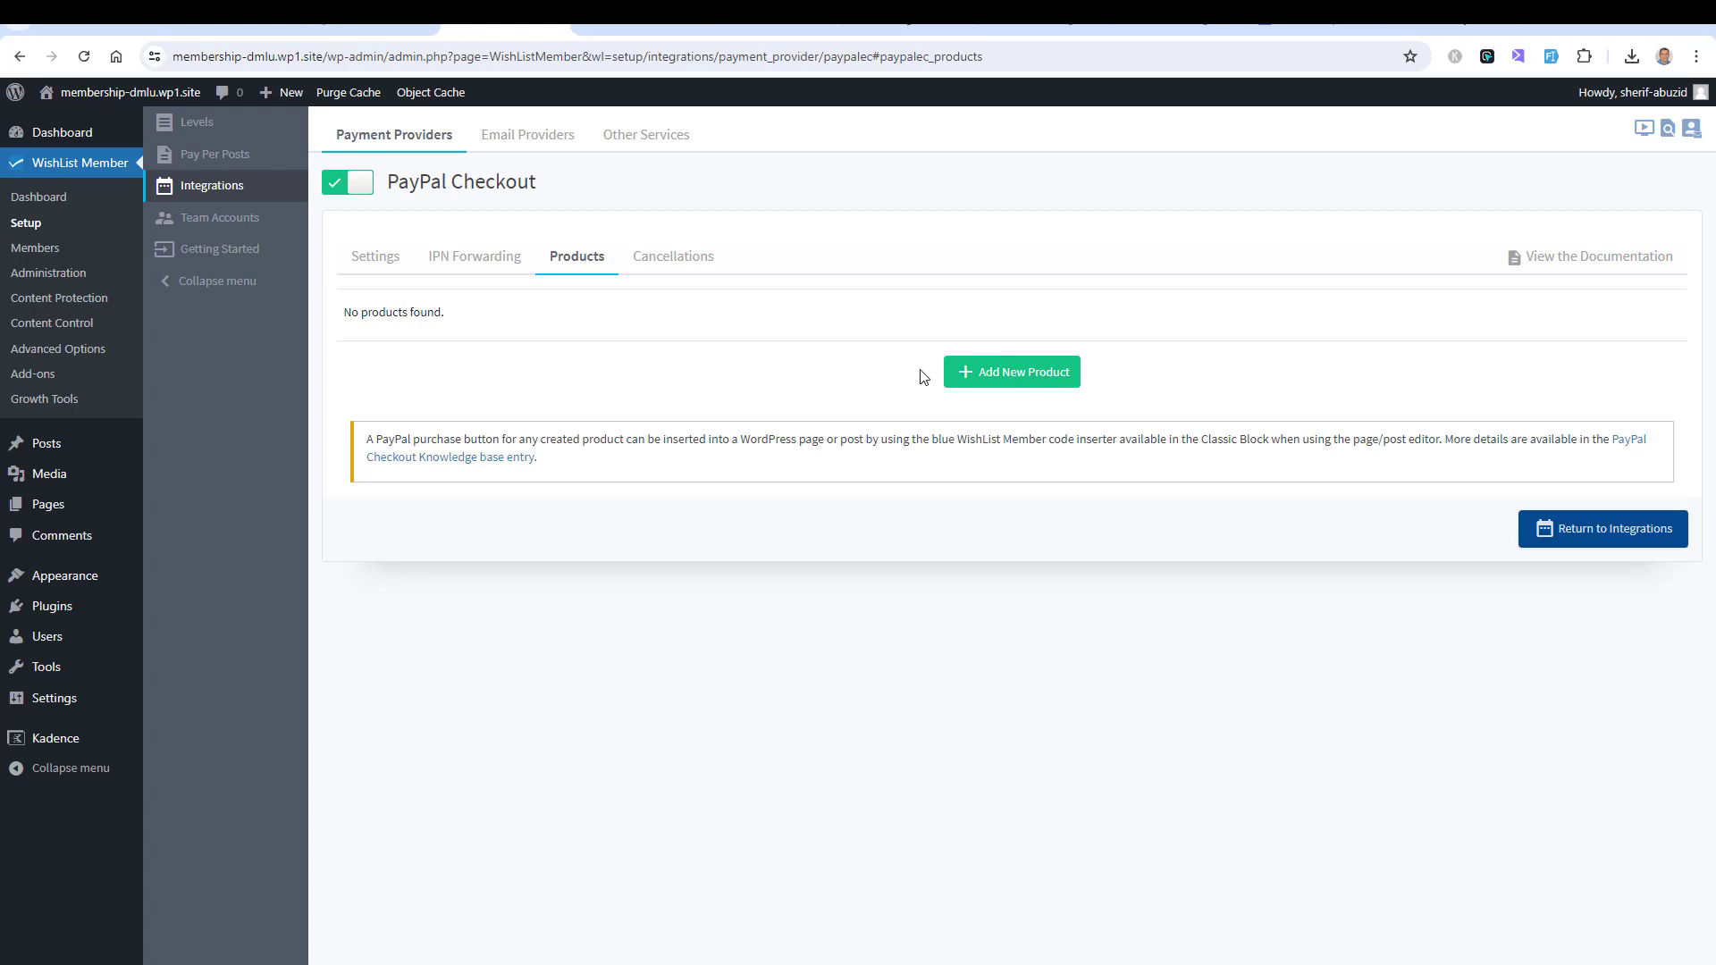
left_click(1032, 378)
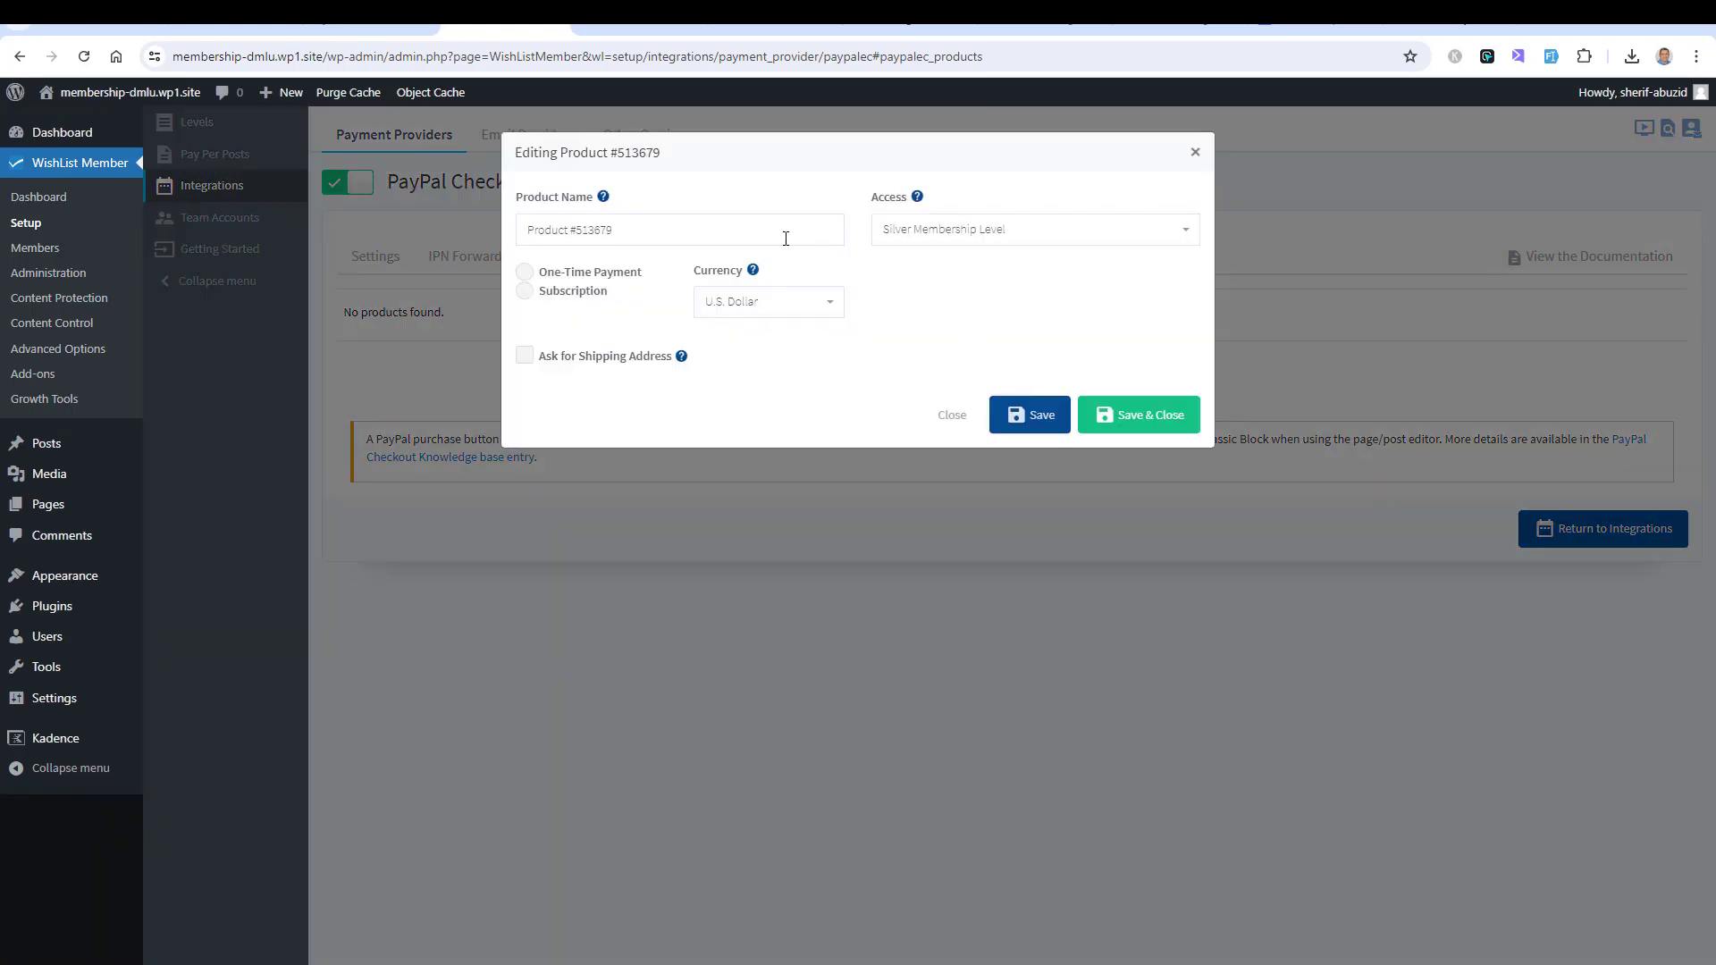
triple_click(740, 222)
type("Si")
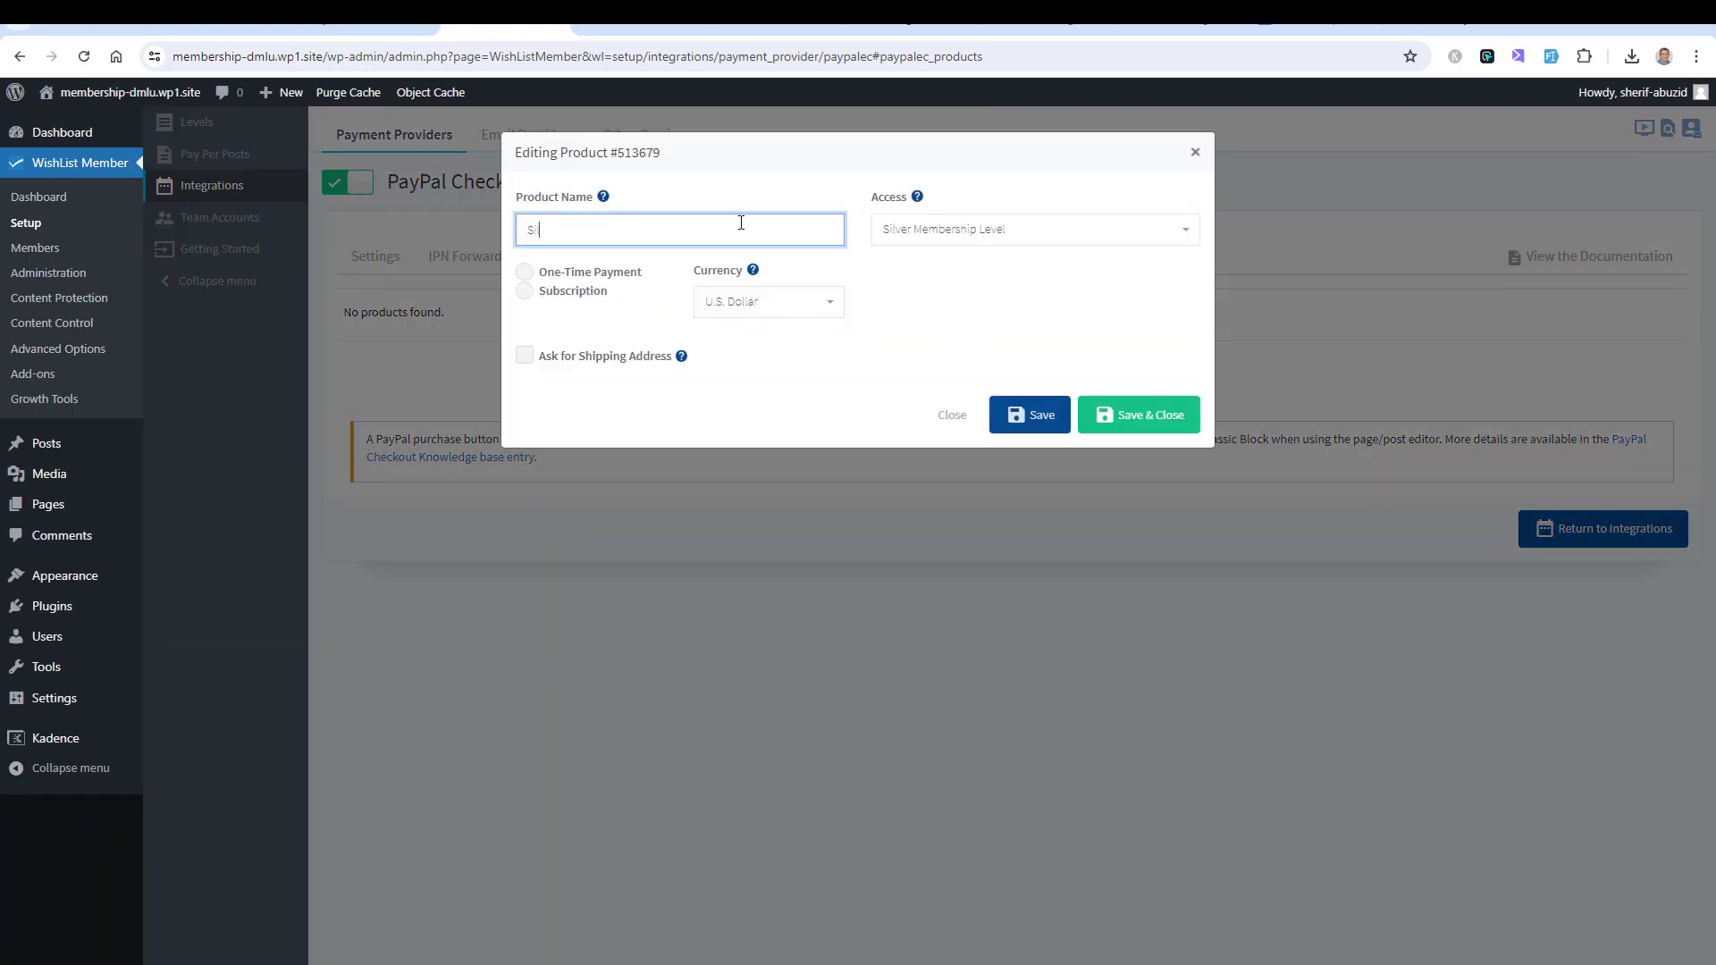
type("lver Membership")
left_click(953, 234)
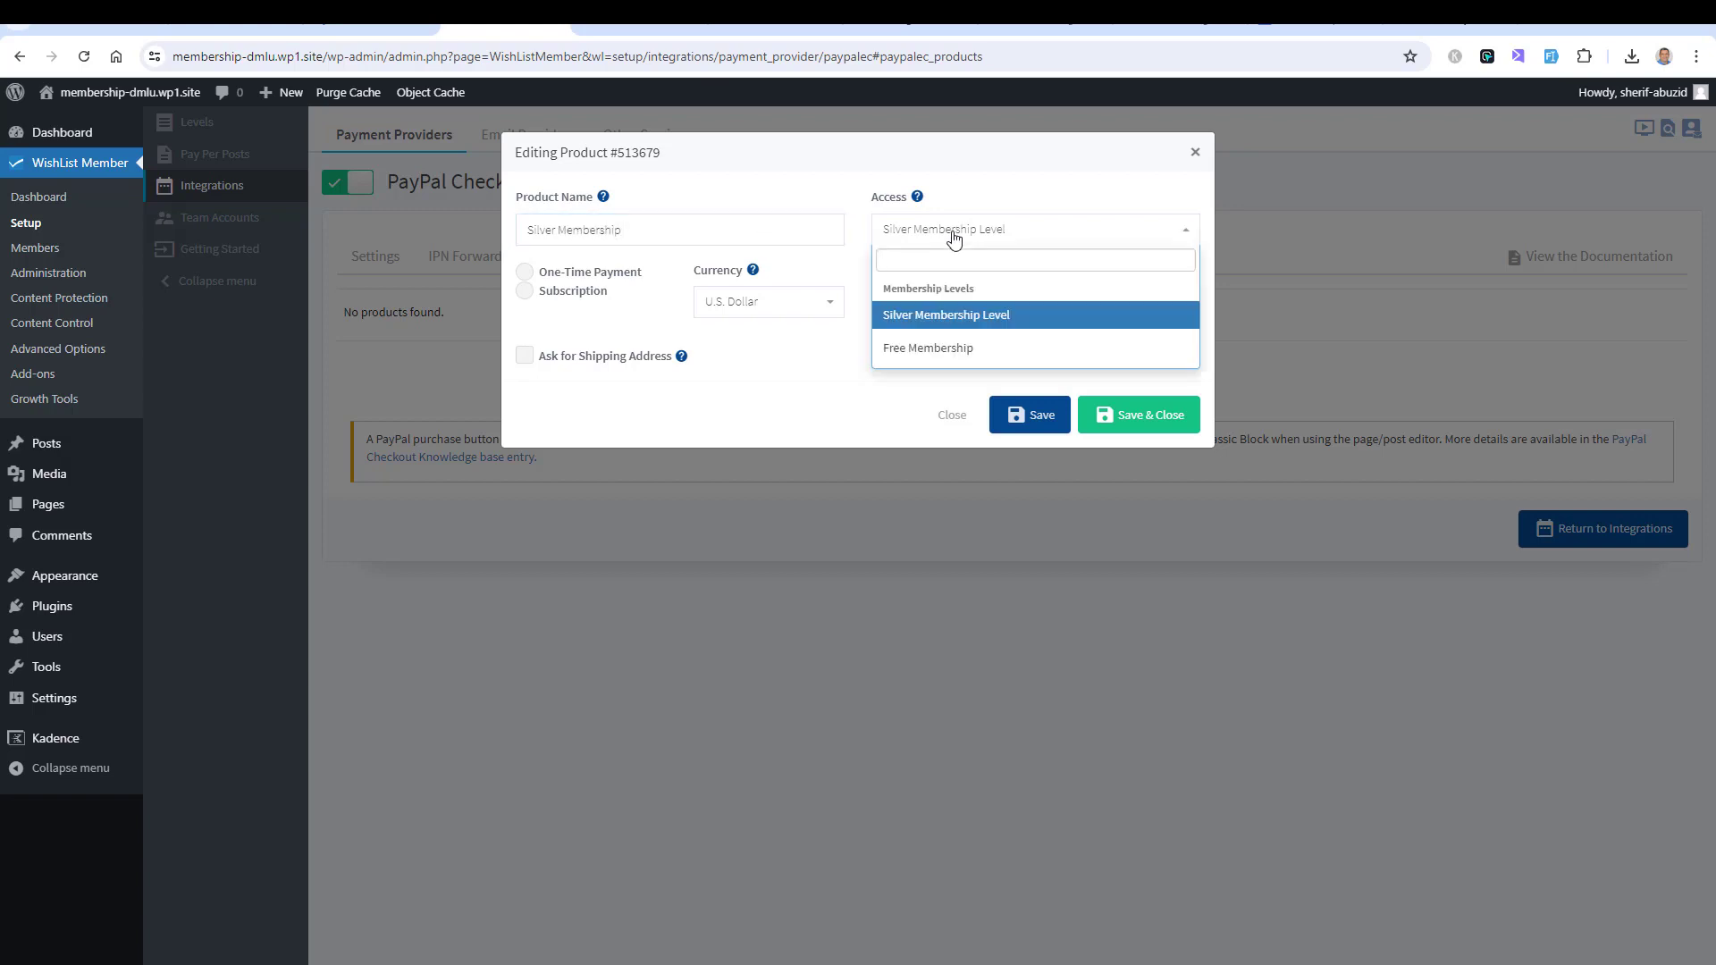
left_click(938, 318)
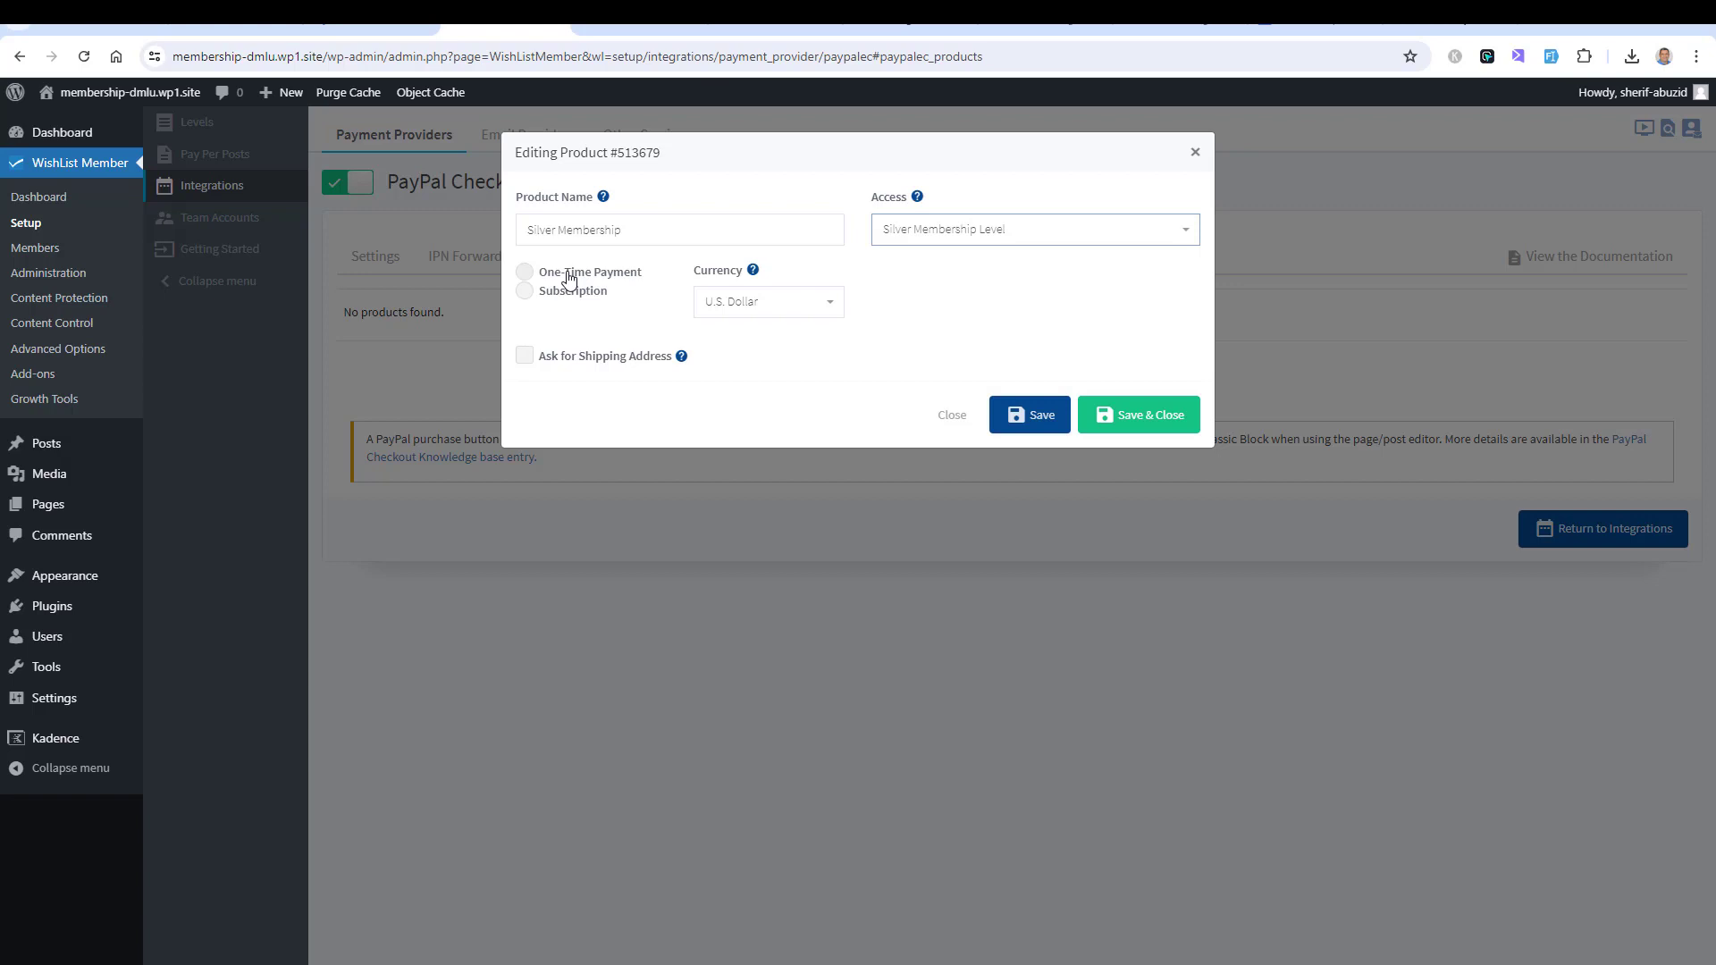
- Make the Silver Membership product a subscription with an amount of 47, keeping U.S. Dollar as the currency
left_click(522, 296)
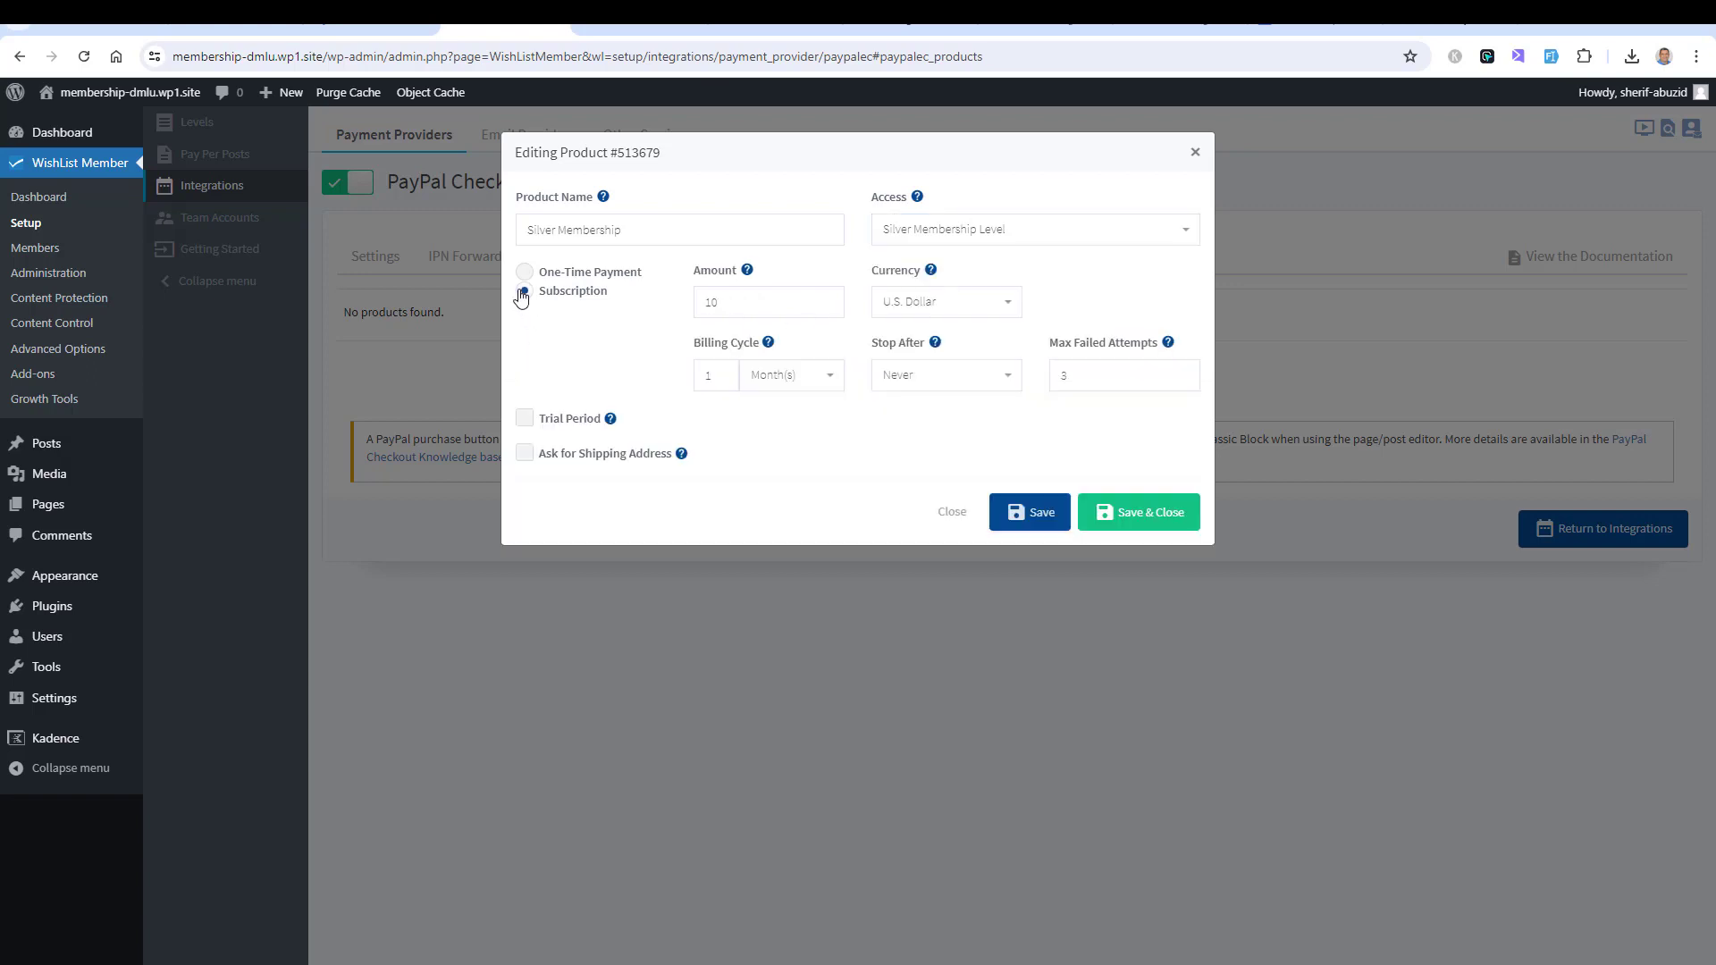
mouse_move(747, 274)
double_click(715, 303)
type("47")
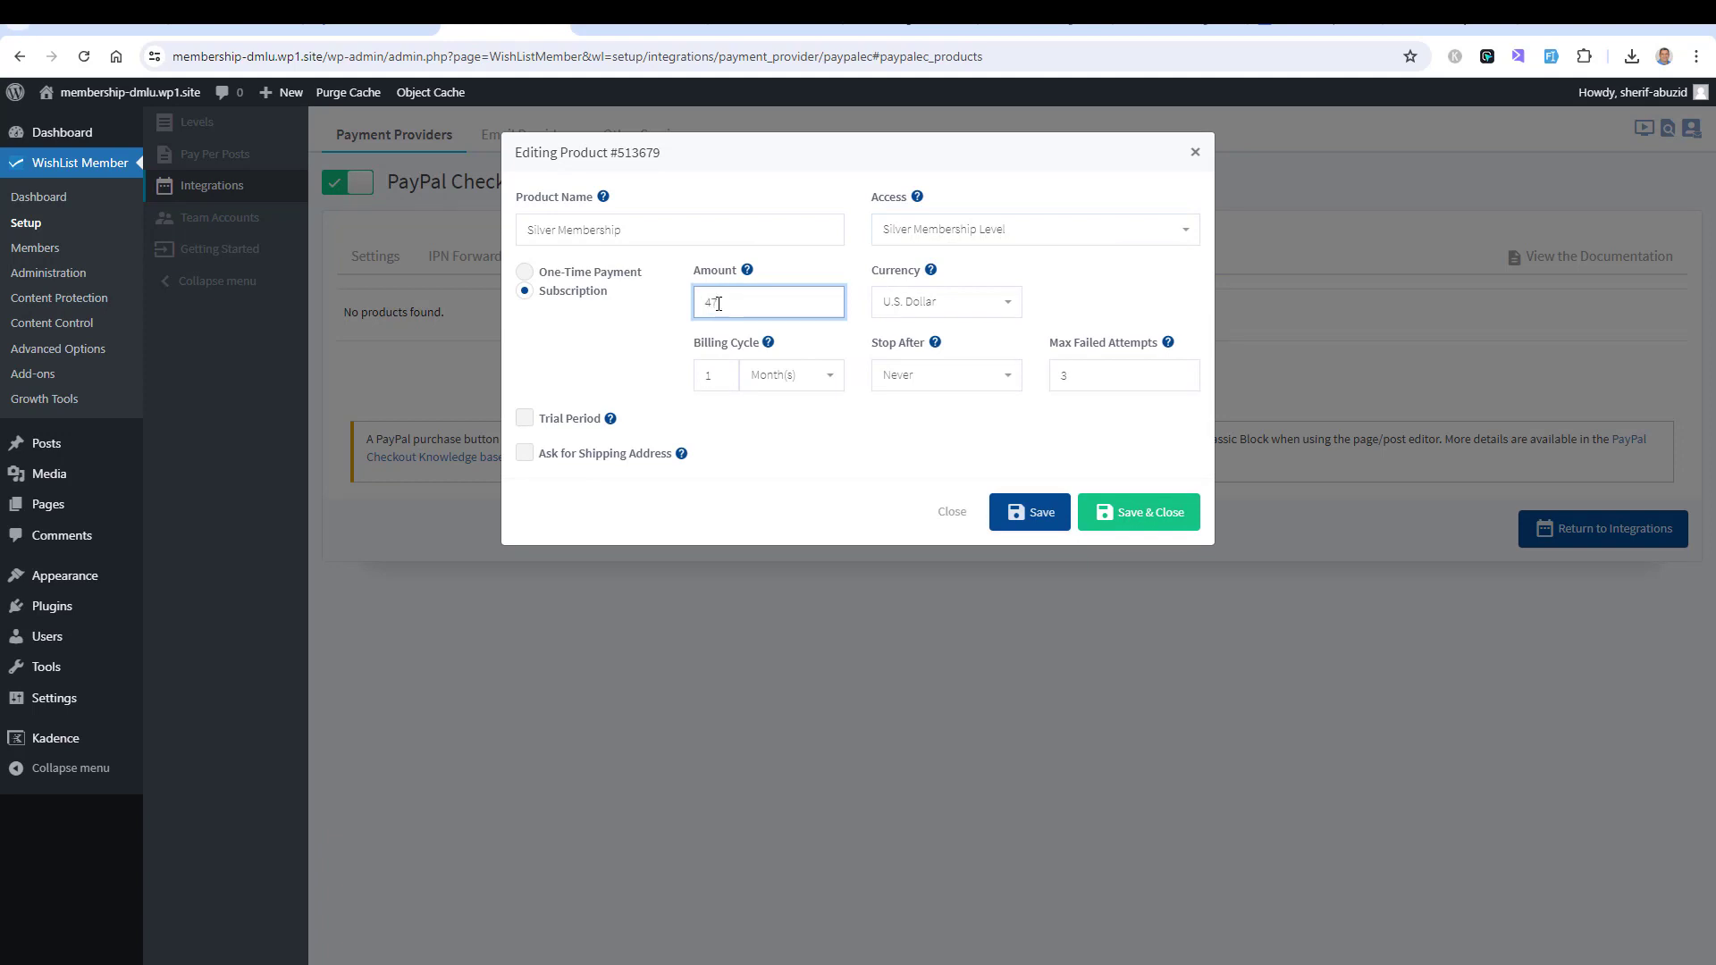
left_click(921, 305)
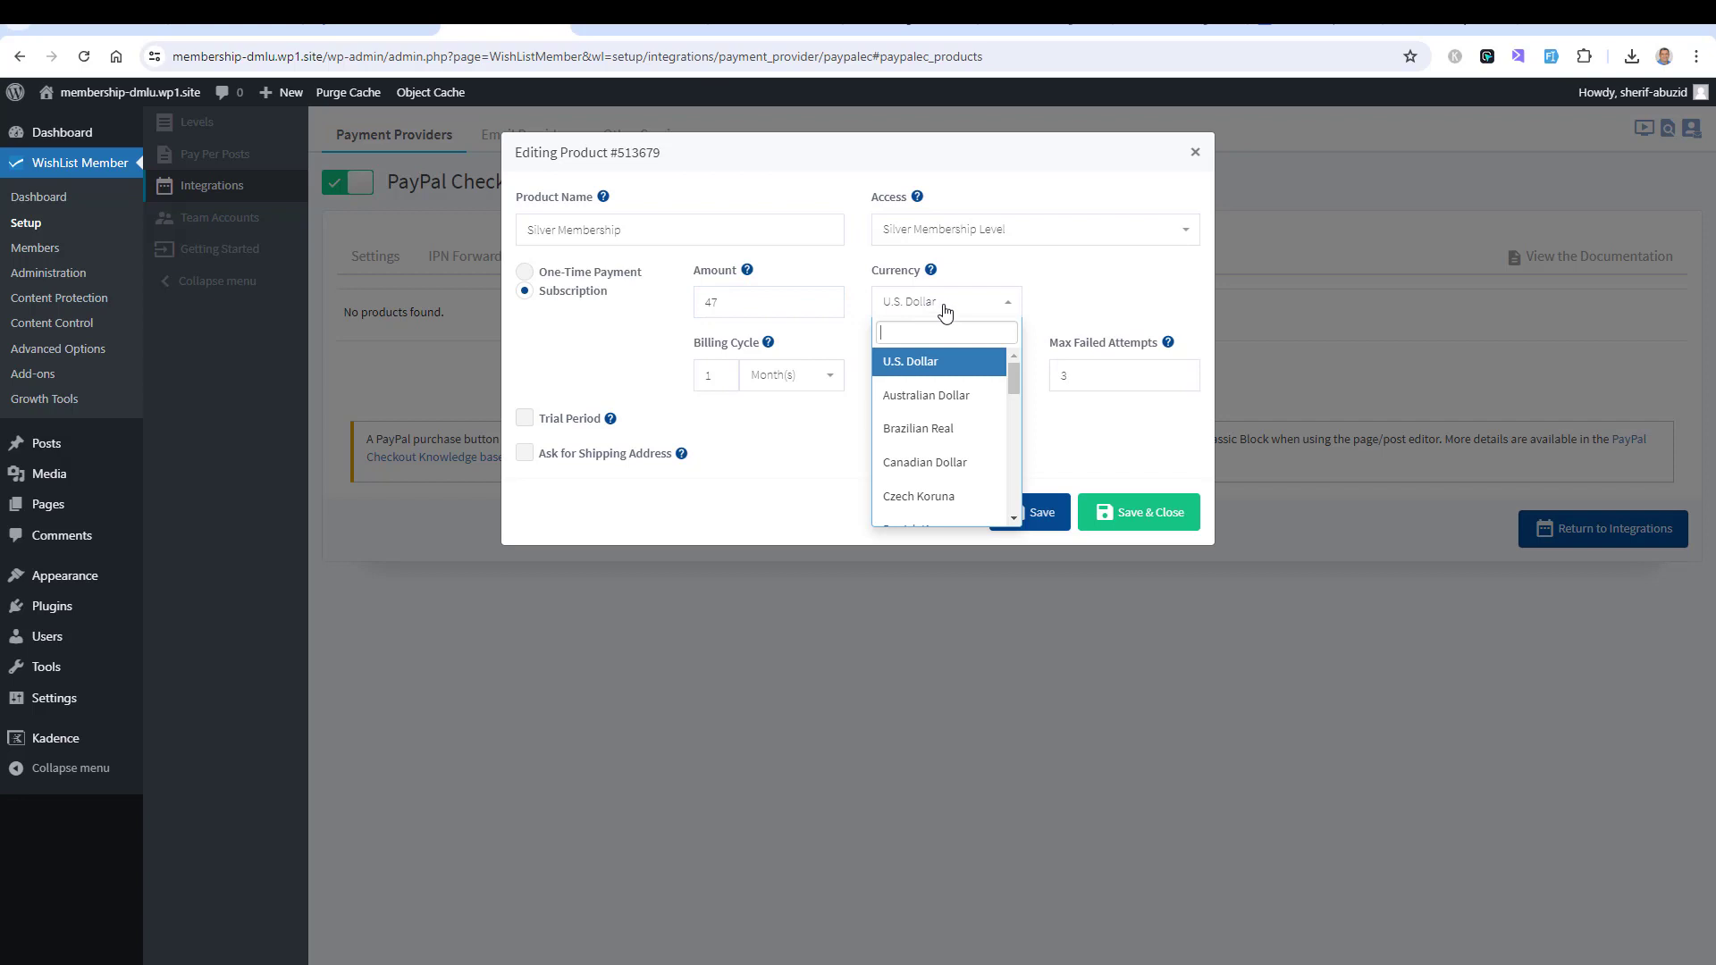
left_click(1110, 268)
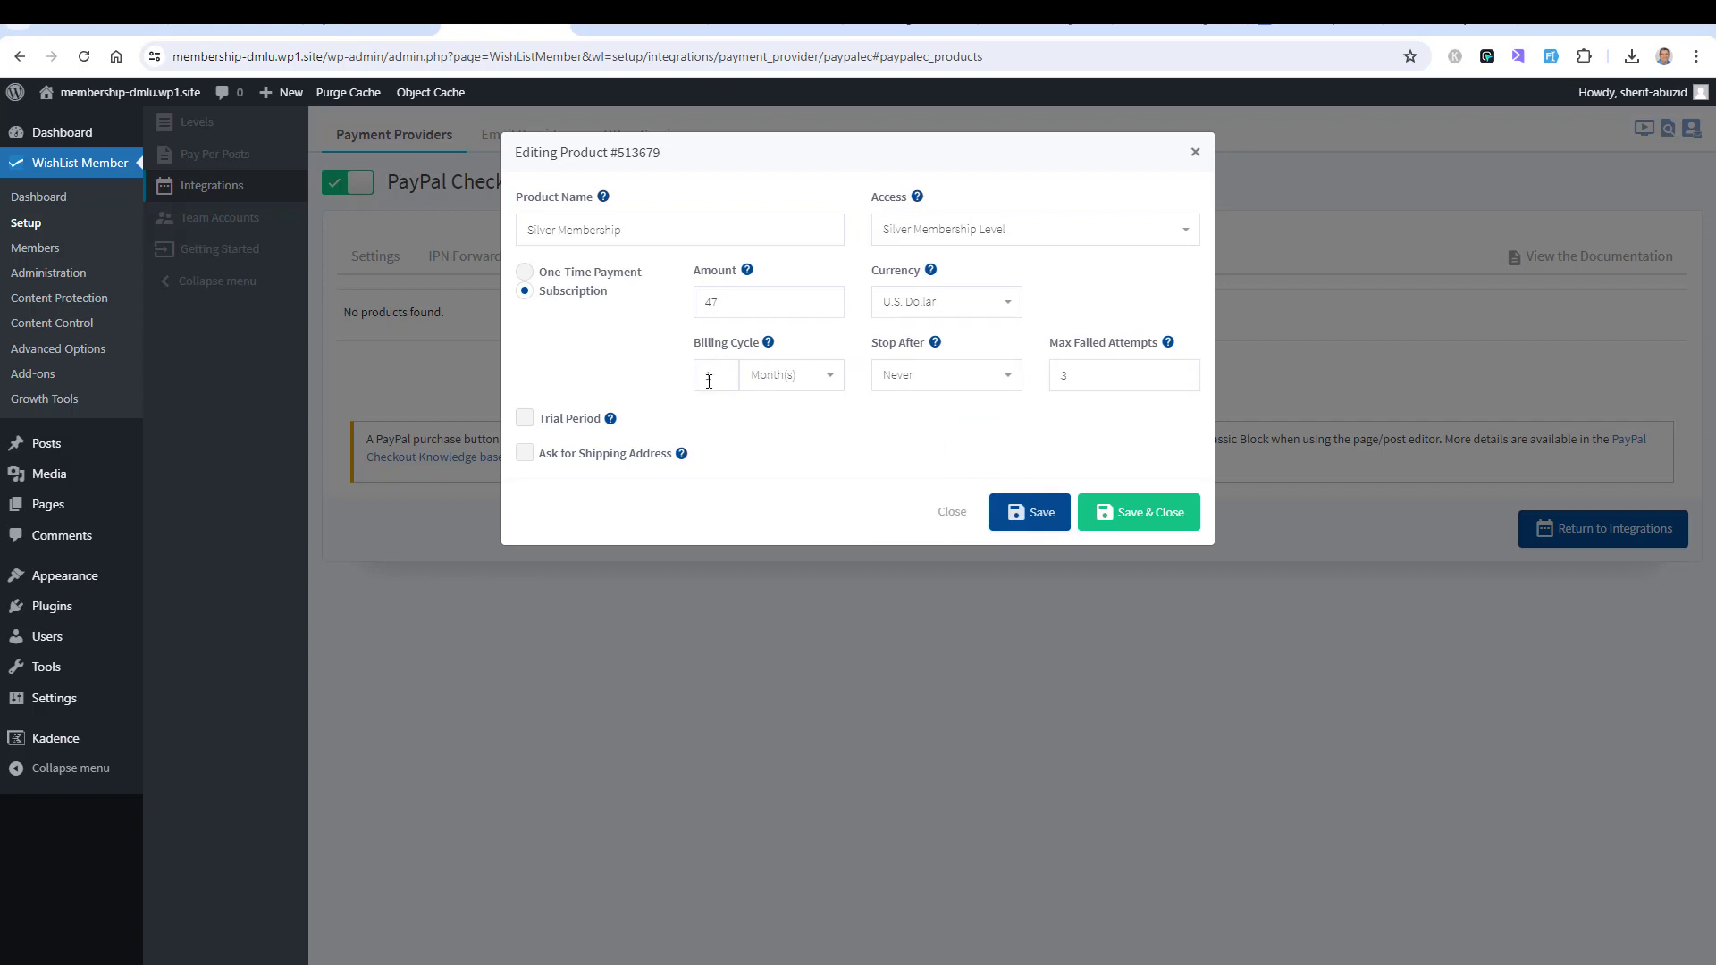
- Try a billing cycle of 1 year for the Silver Membership subscription
left_click(778, 376)
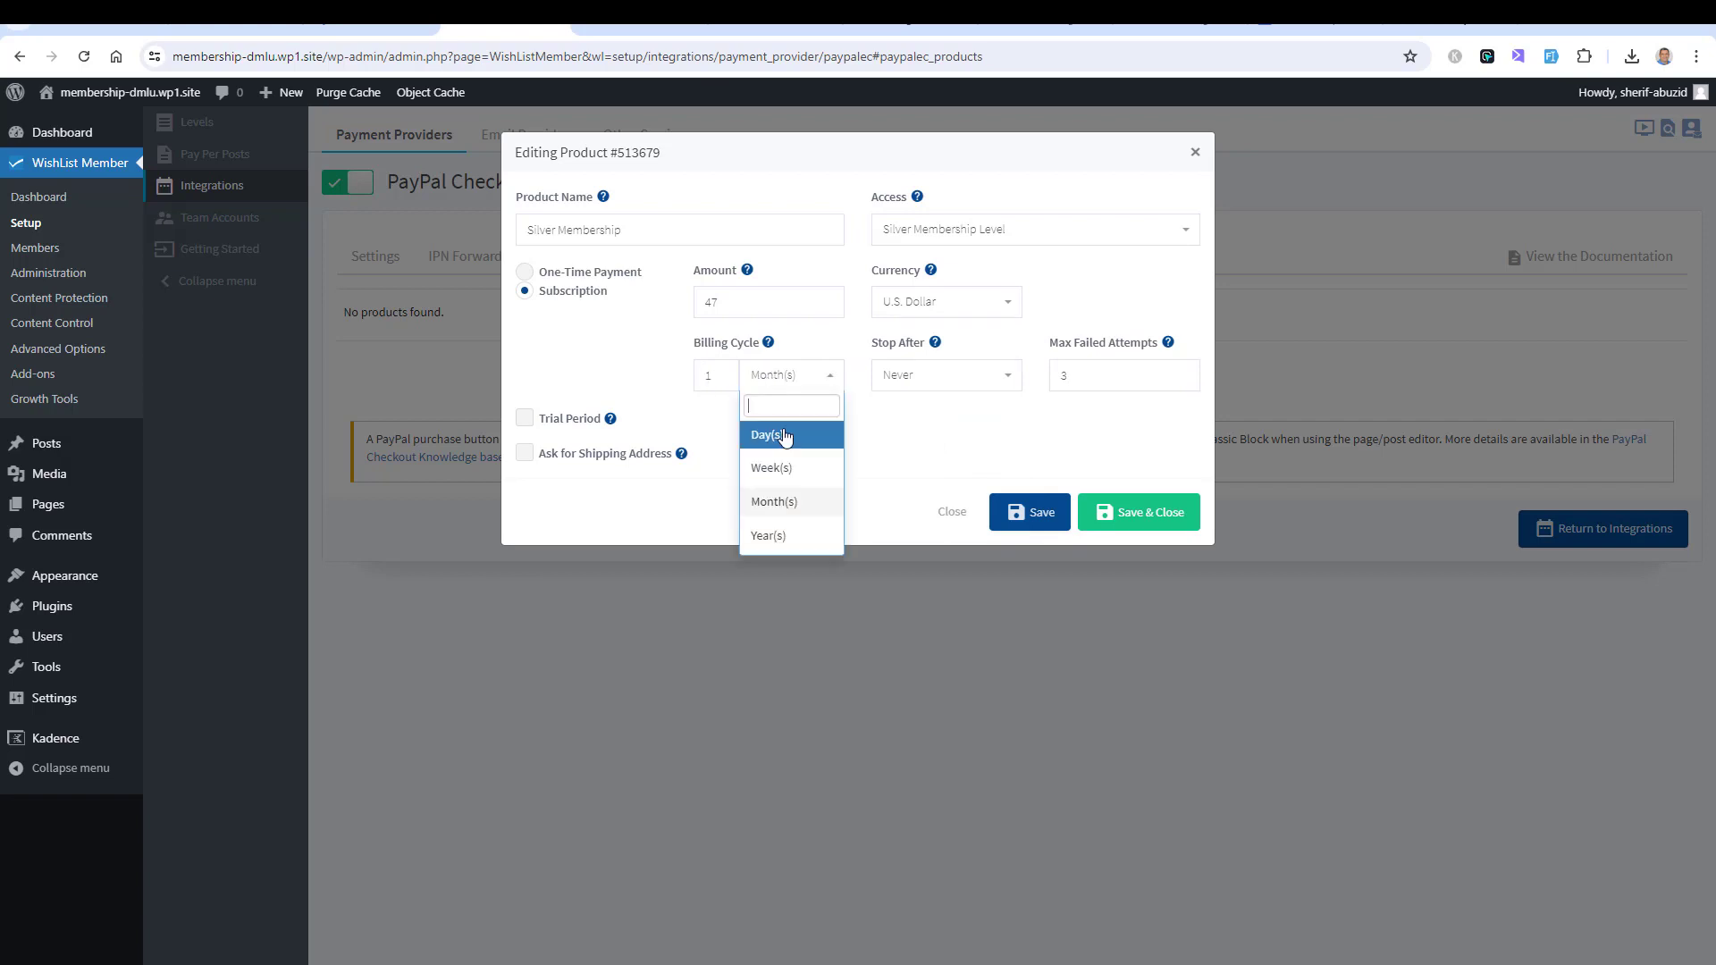
left_click(783, 532)
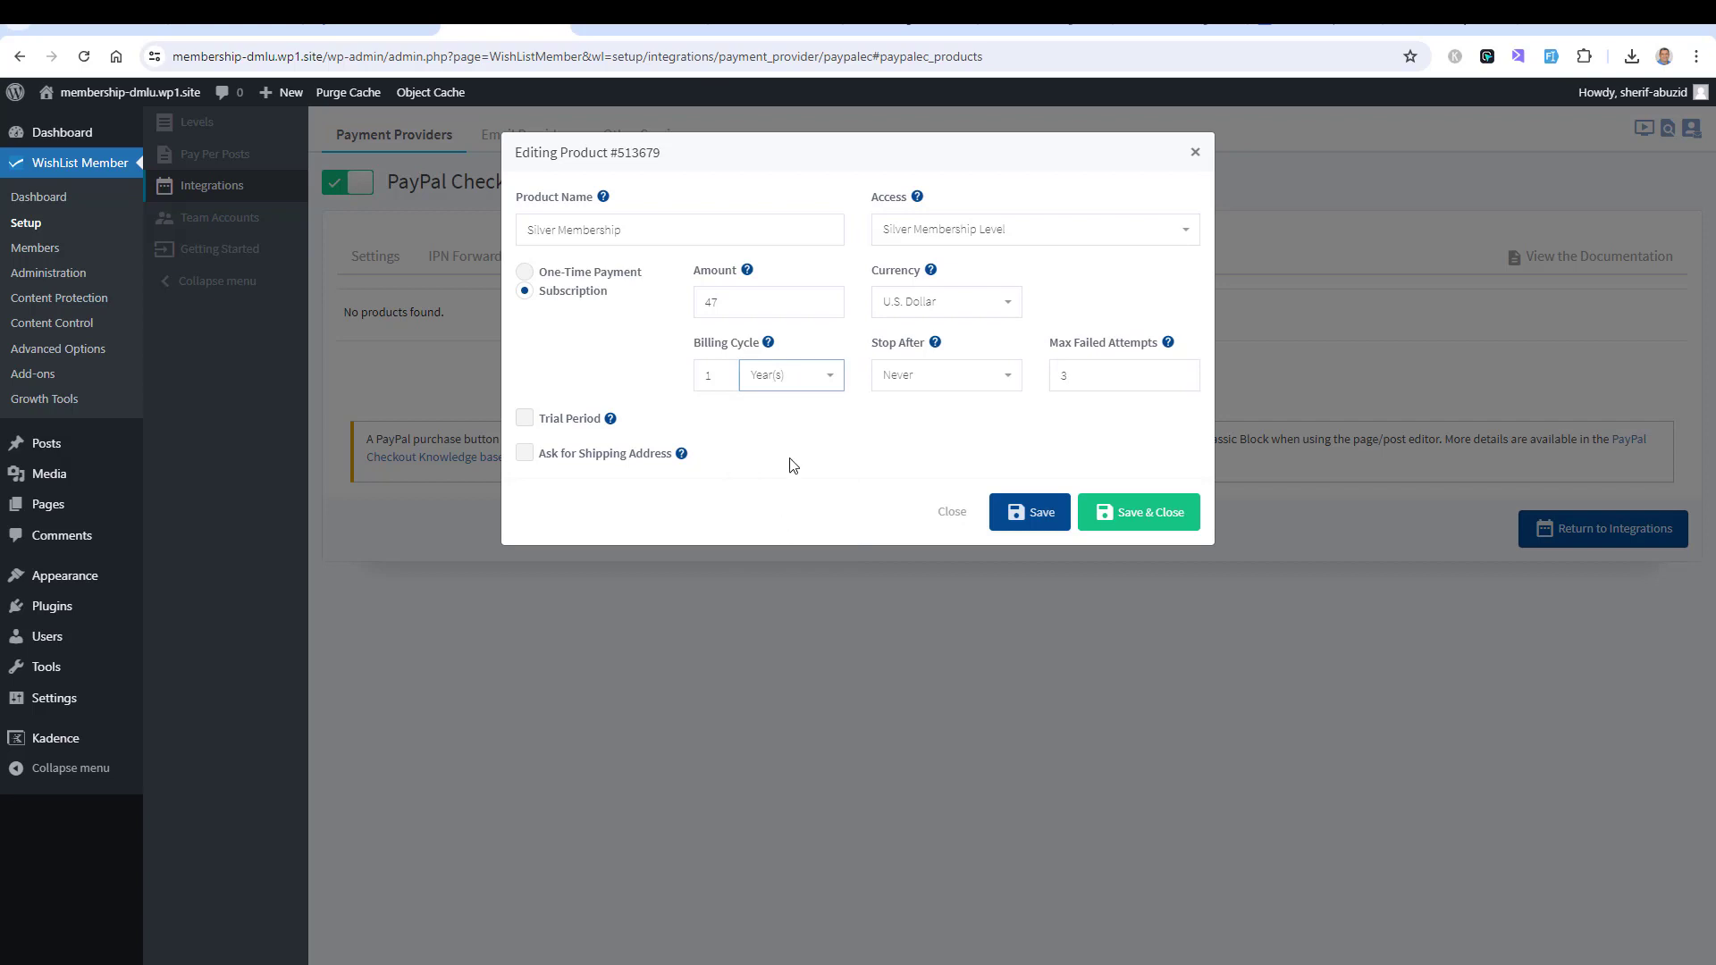
double_click(719, 376)
left_click(709, 375)
double_click(704, 373)
type("1")
- Set the subscription's billing cycle to 1 month, keep Stop After at Never, and set the maximum failed attempts to 5
left_click(787, 383)
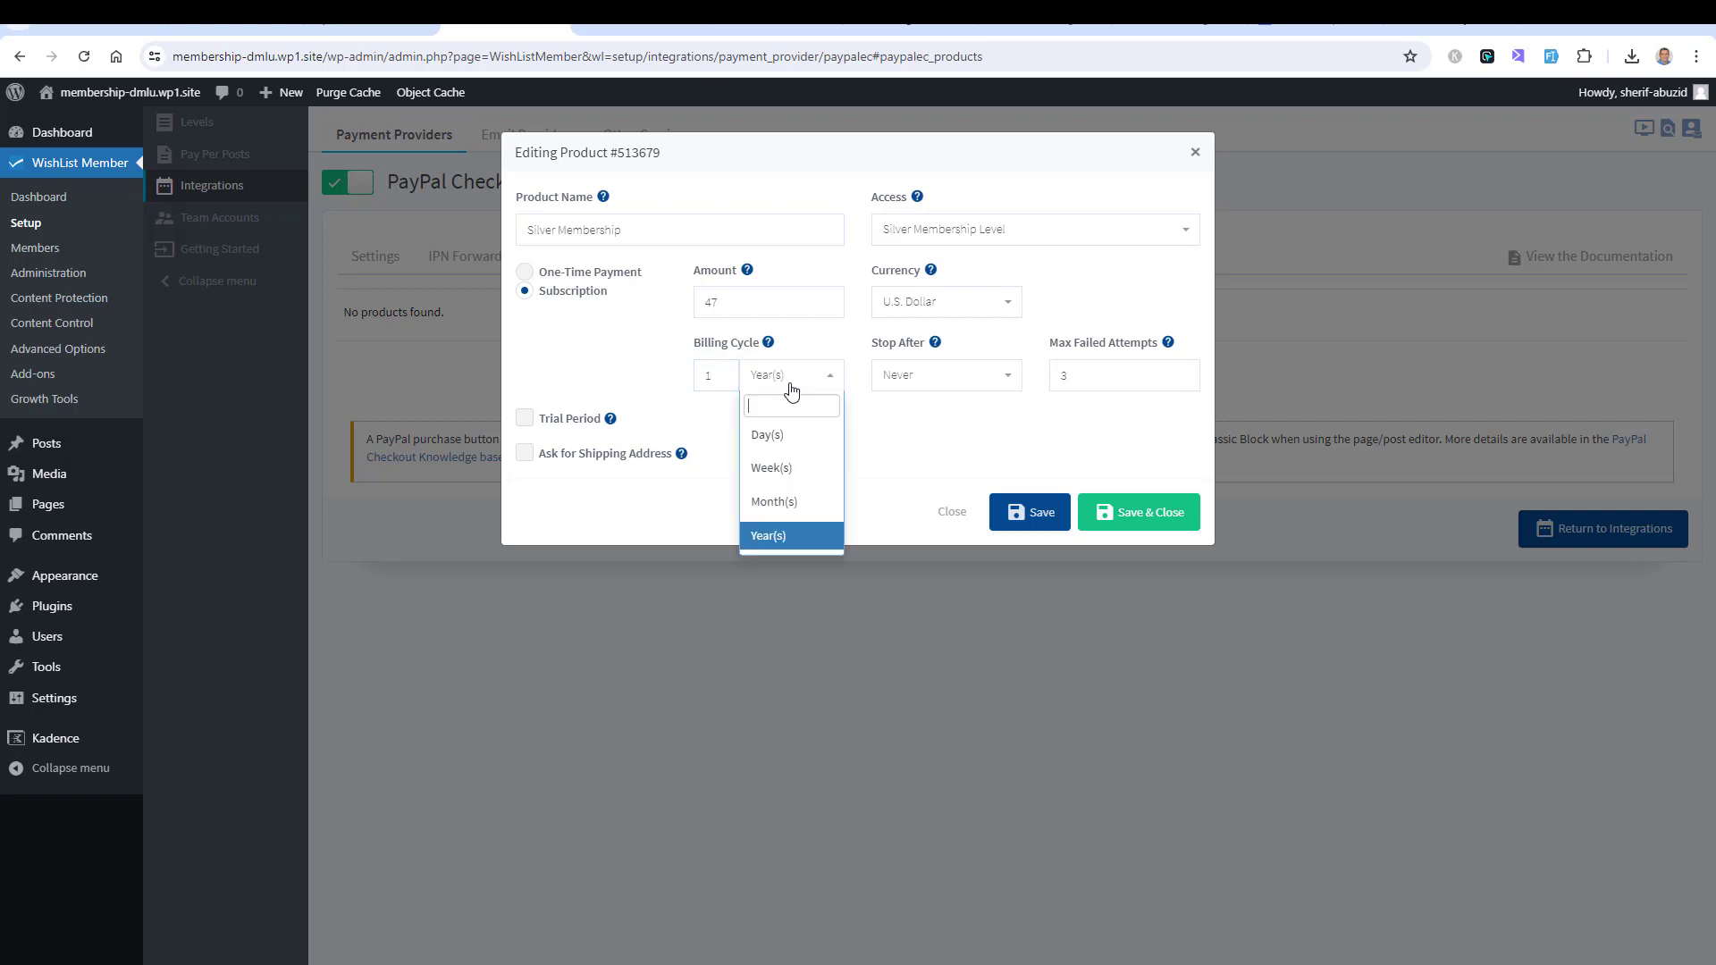
left_click(782, 501)
left_click(944, 386)
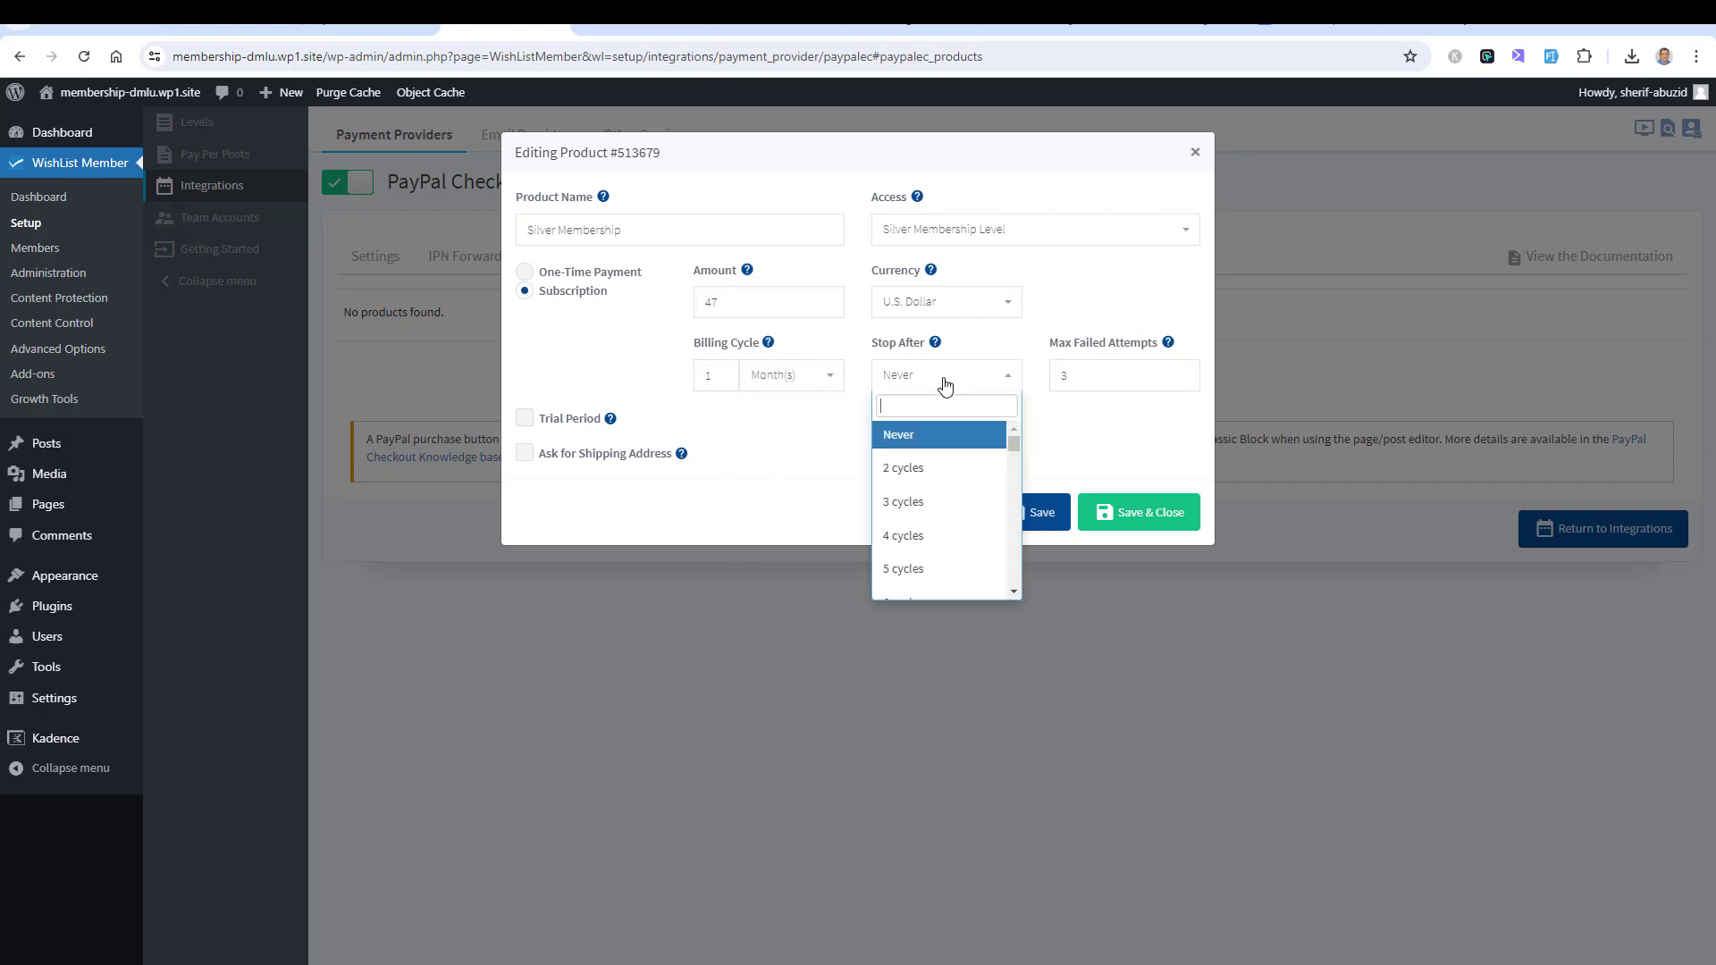
left_click(983, 338)
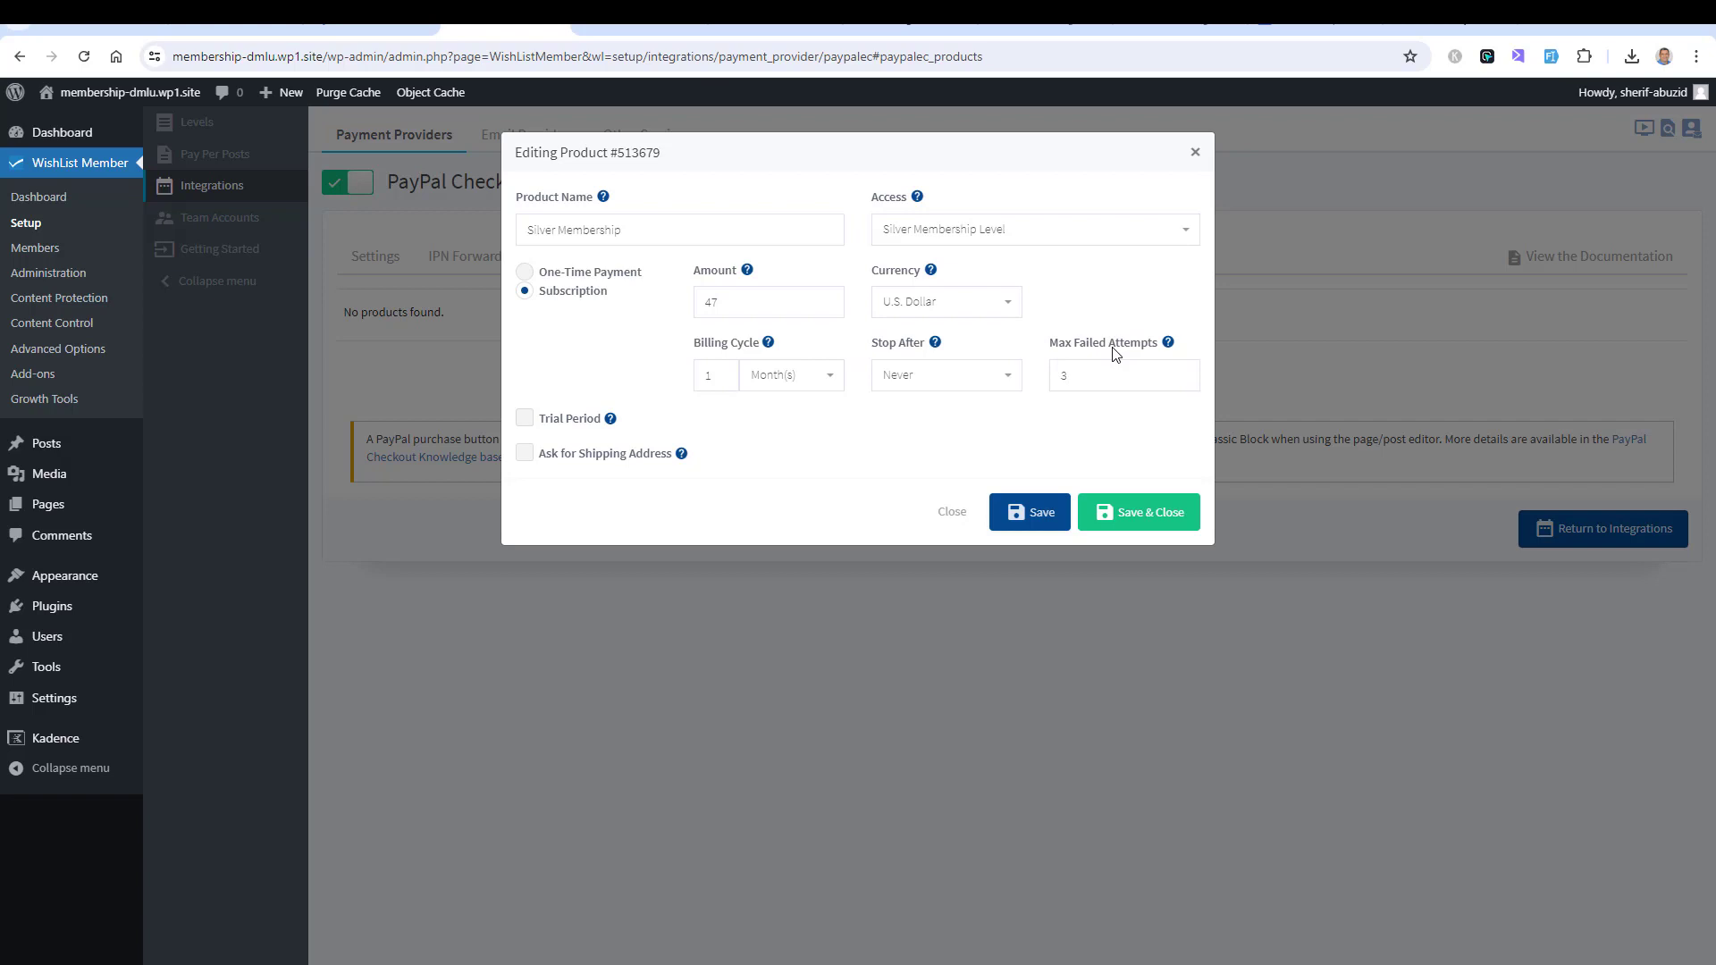
left_click(1077, 370)
left_click(788, 428)
- Enable a trial period with a trial amount of 1 and a duration of 3 days, and save the product
left_click(524, 420)
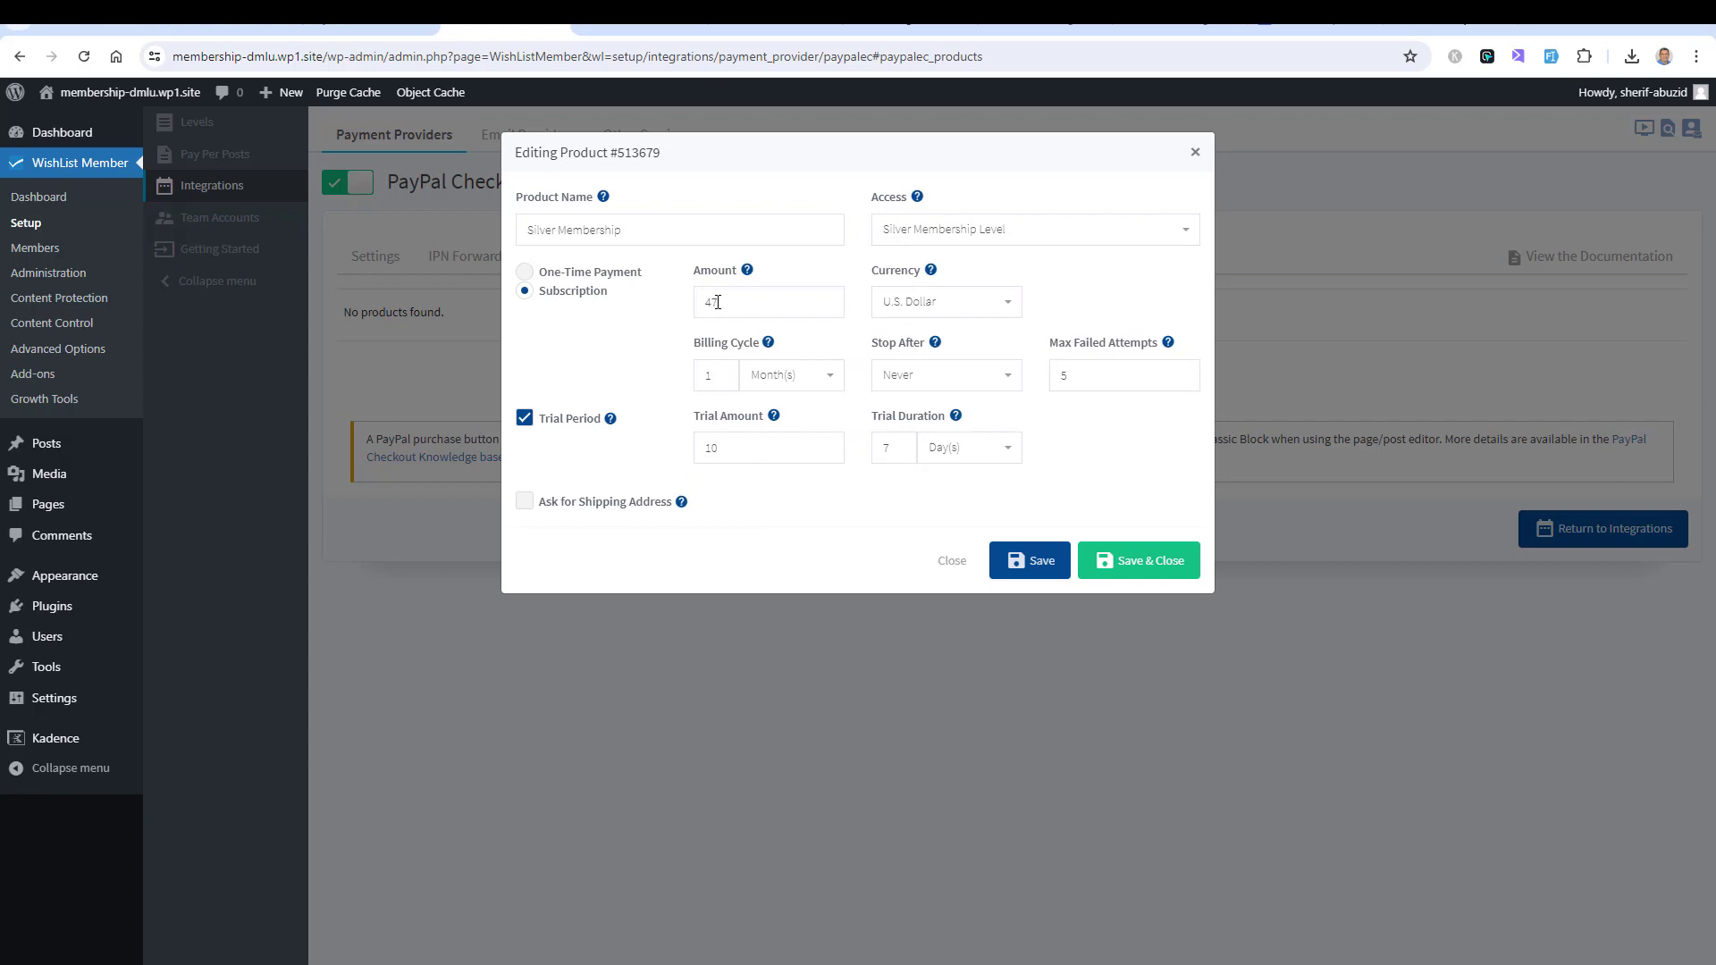
double_click(712, 446)
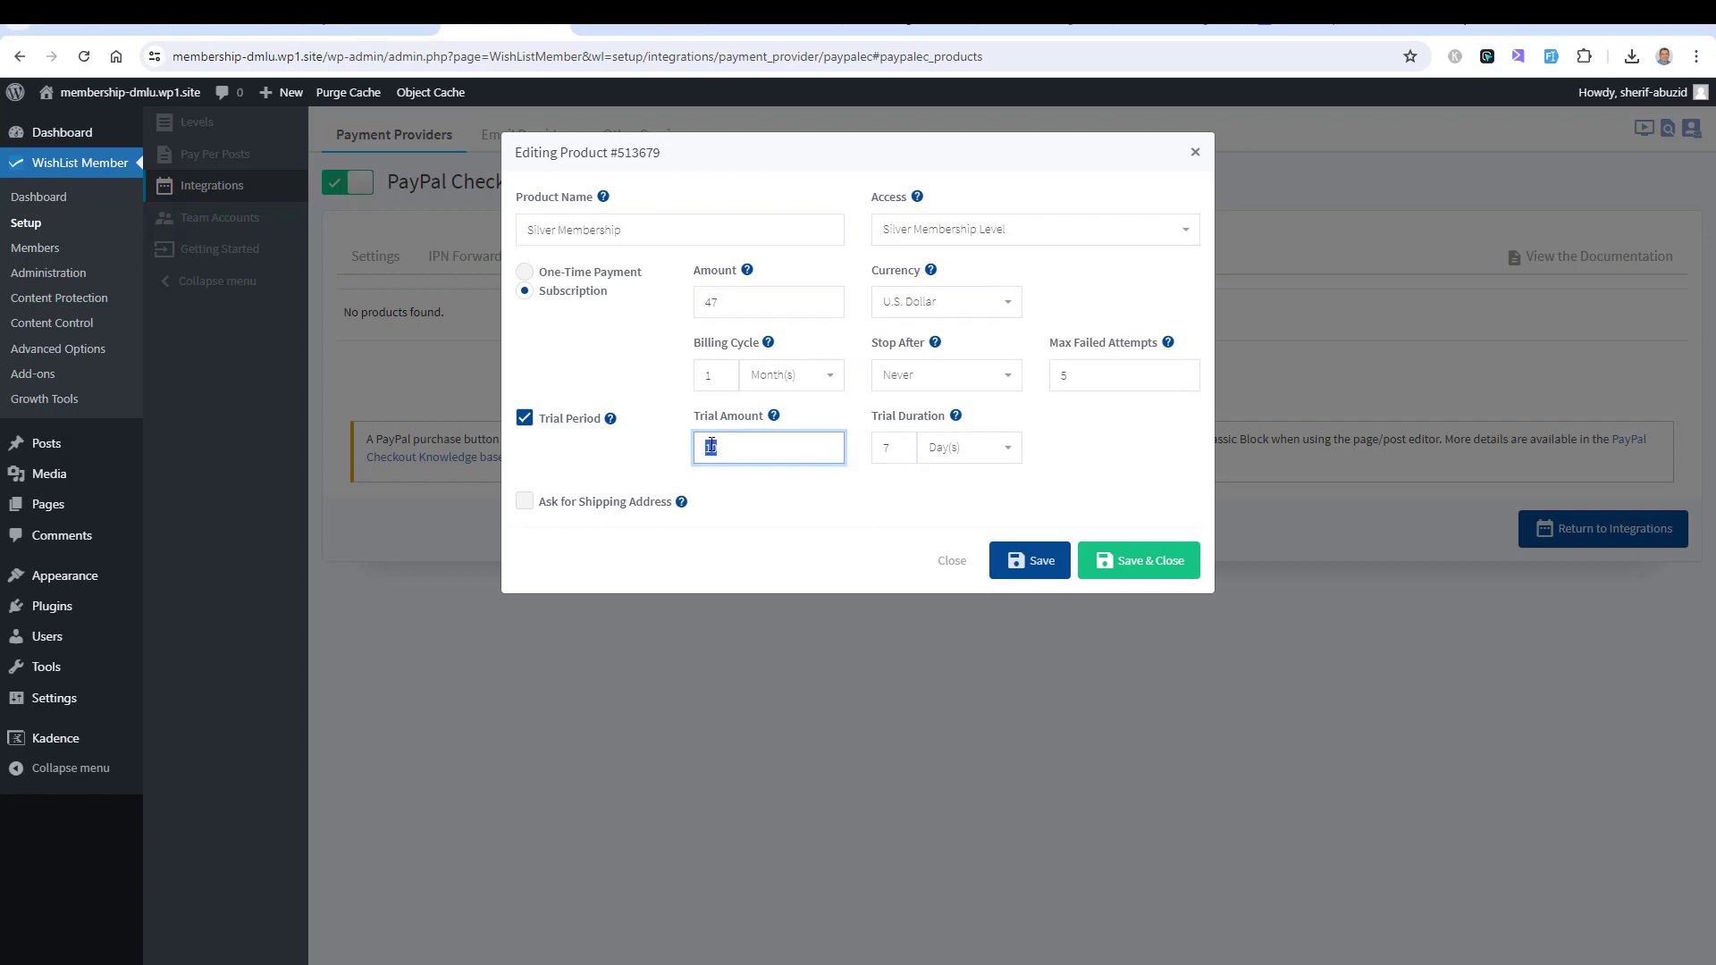
type("1")
double_click(887, 446)
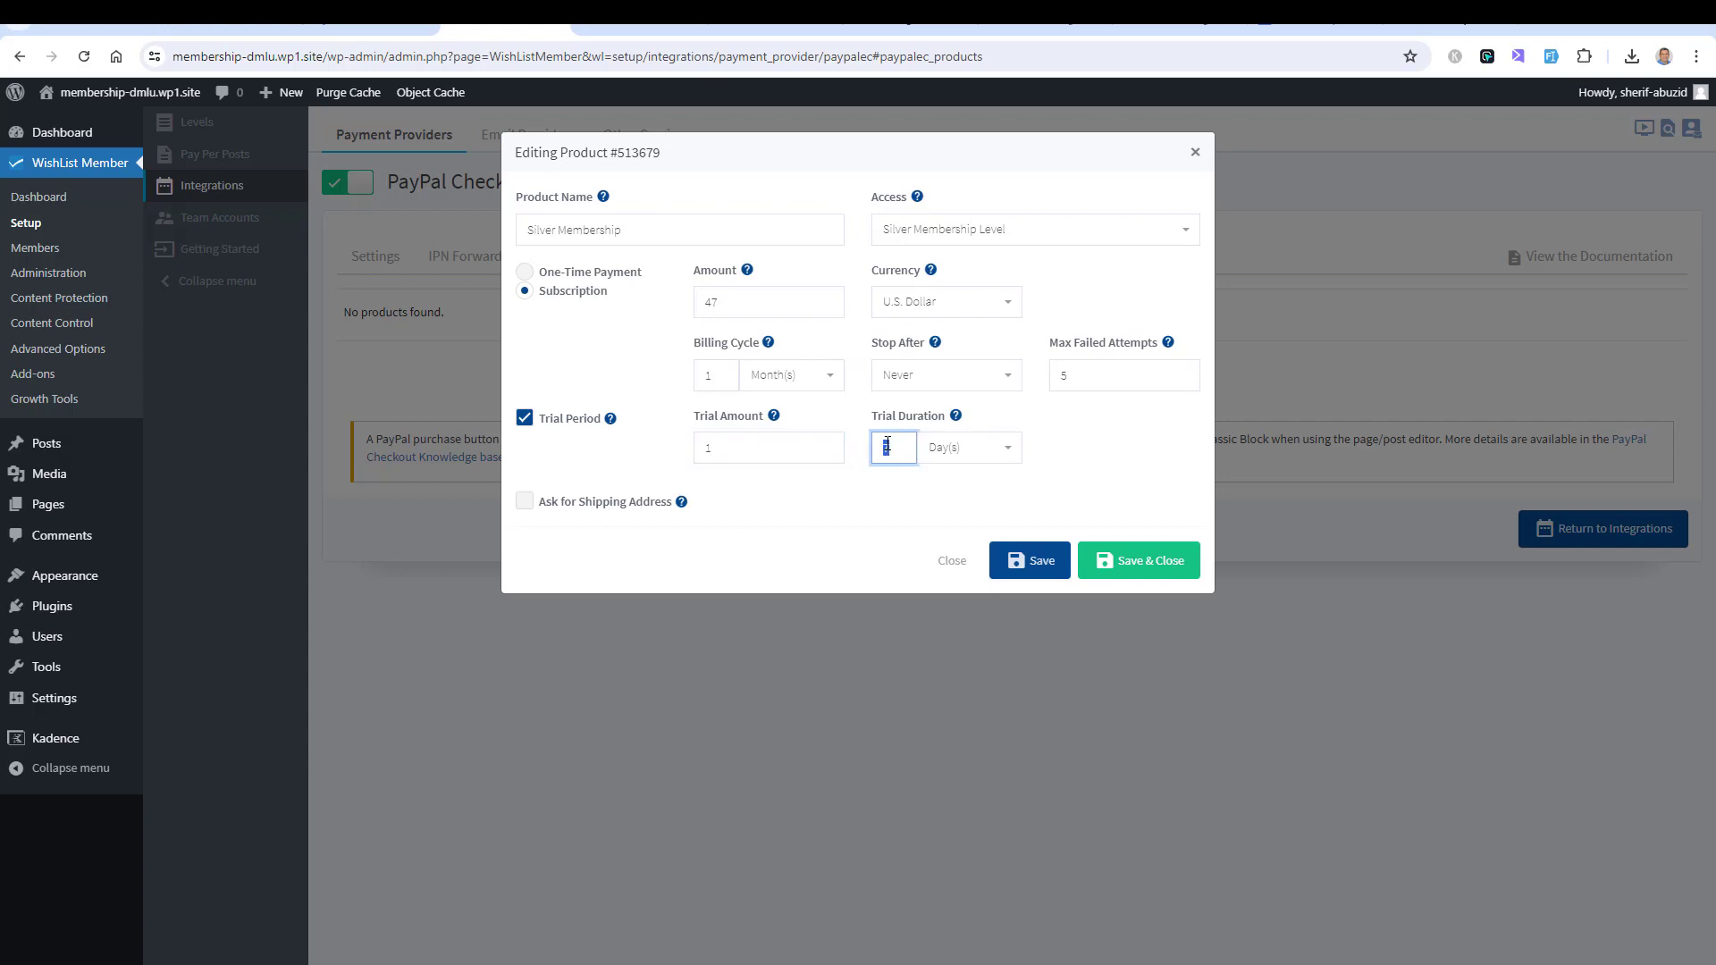
type("3")
left_click(848, 532)
left_click(1132, 561)
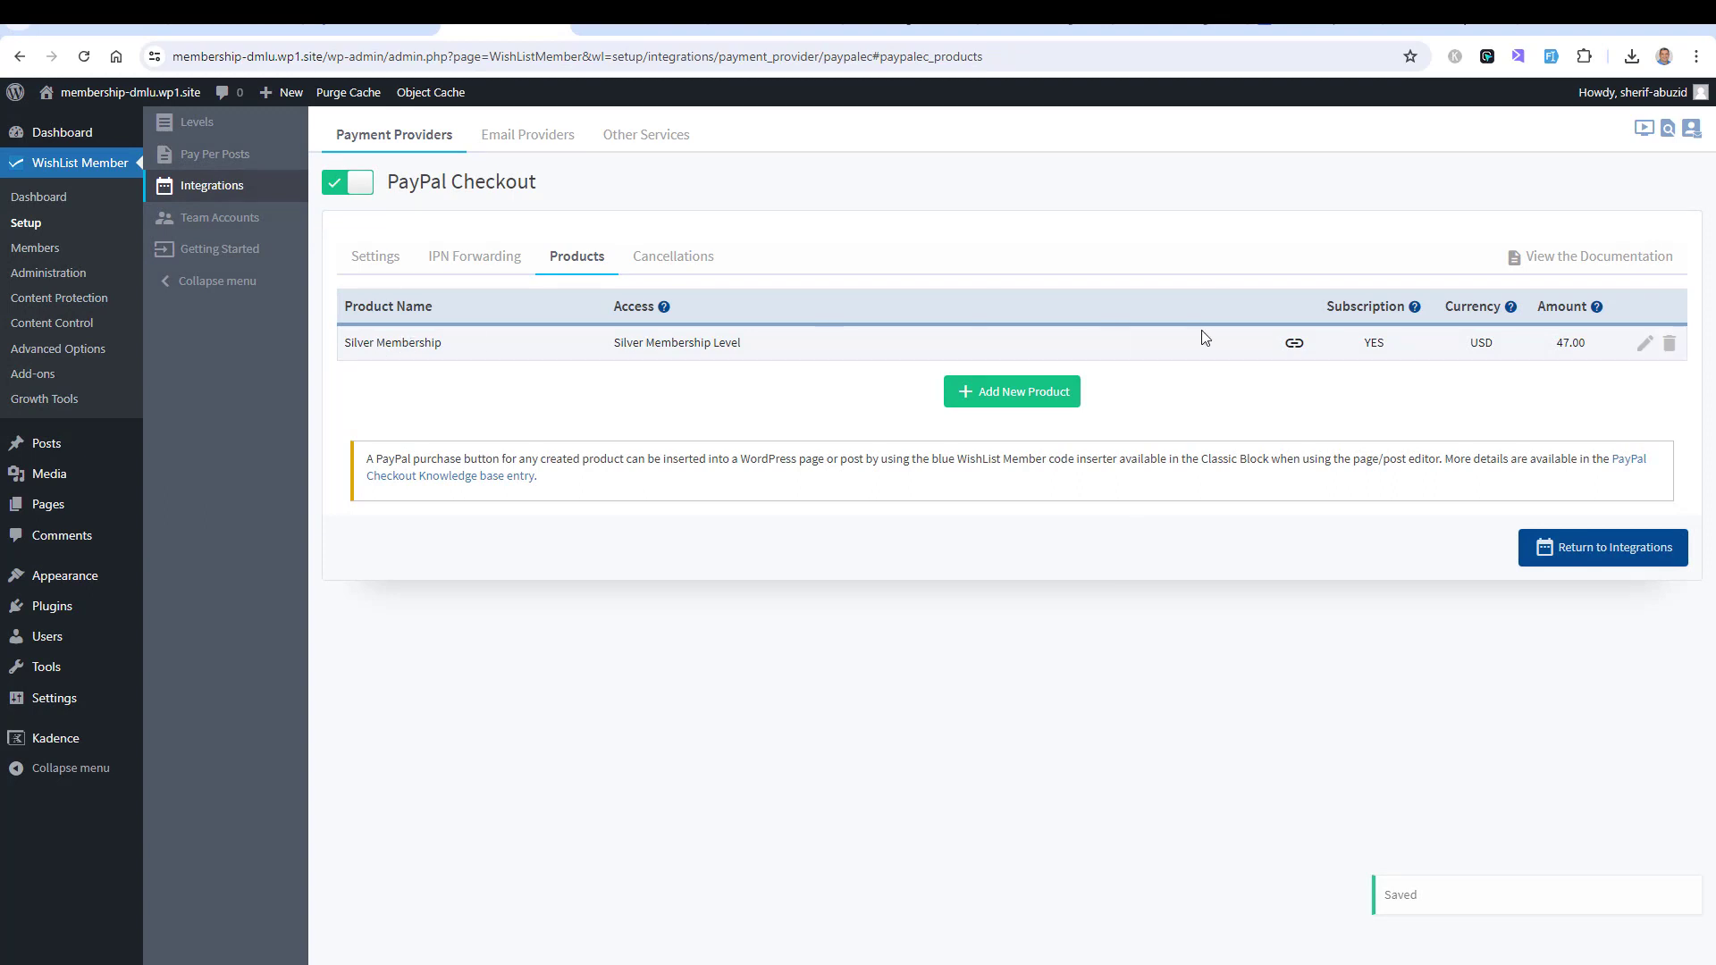
- Copy the payment link of the Silver Membership product
left_click(1294, 344)
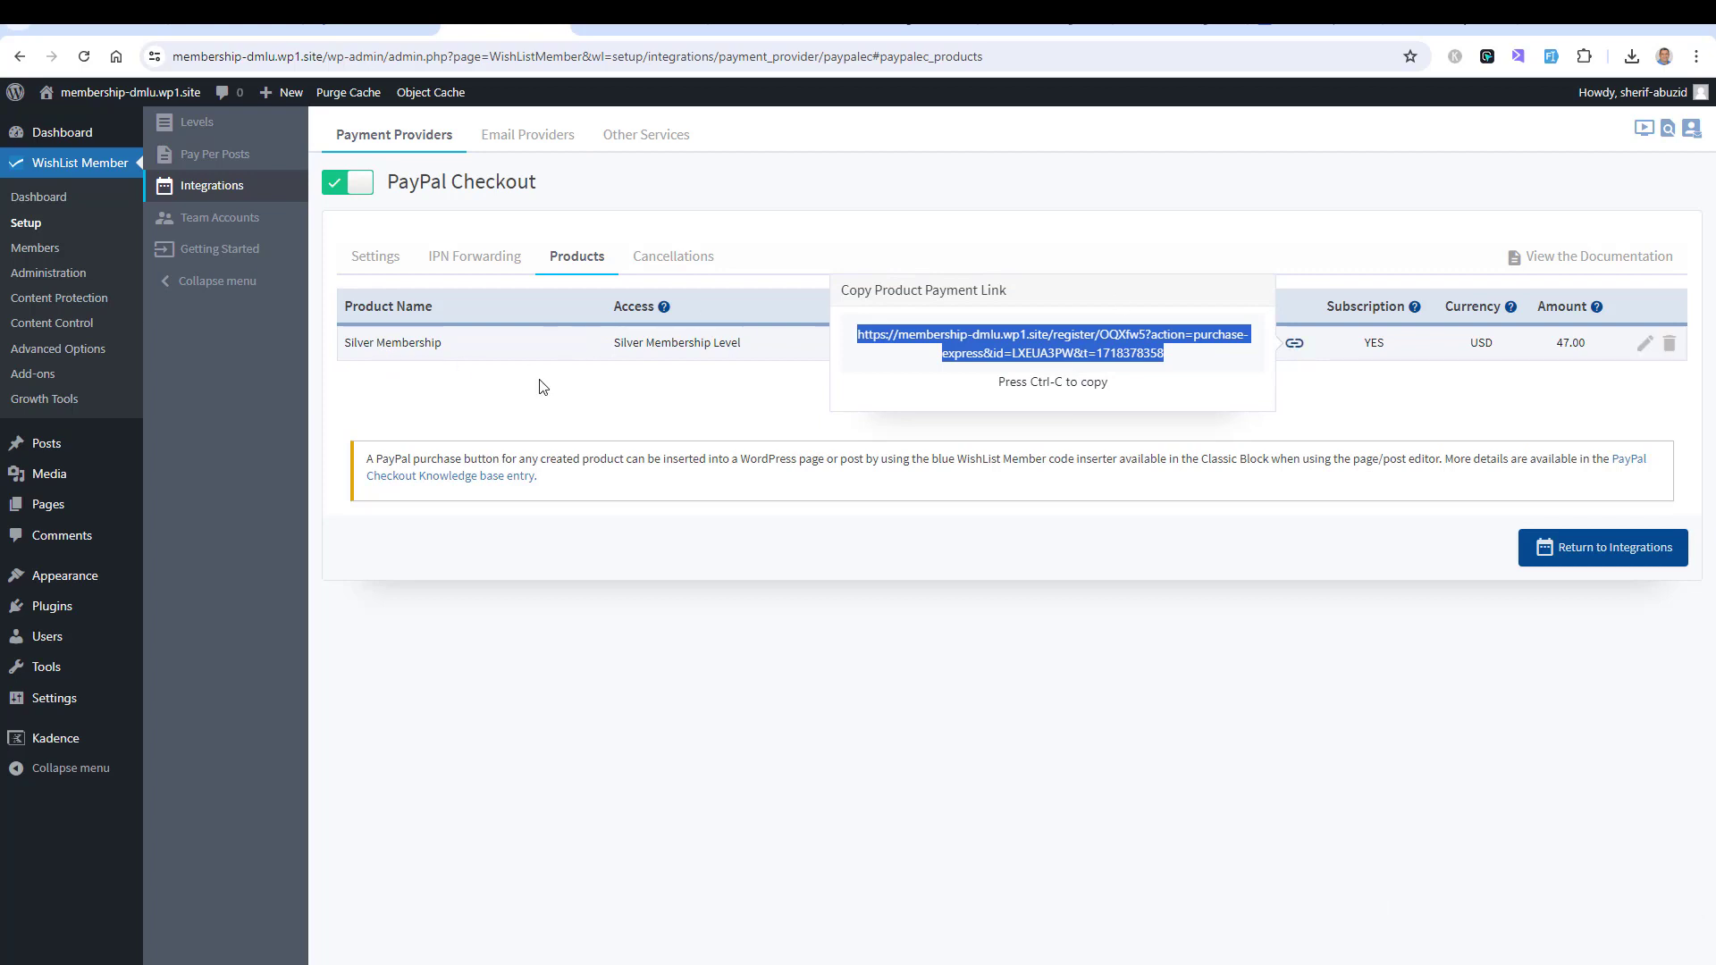
key("ctrl+c")
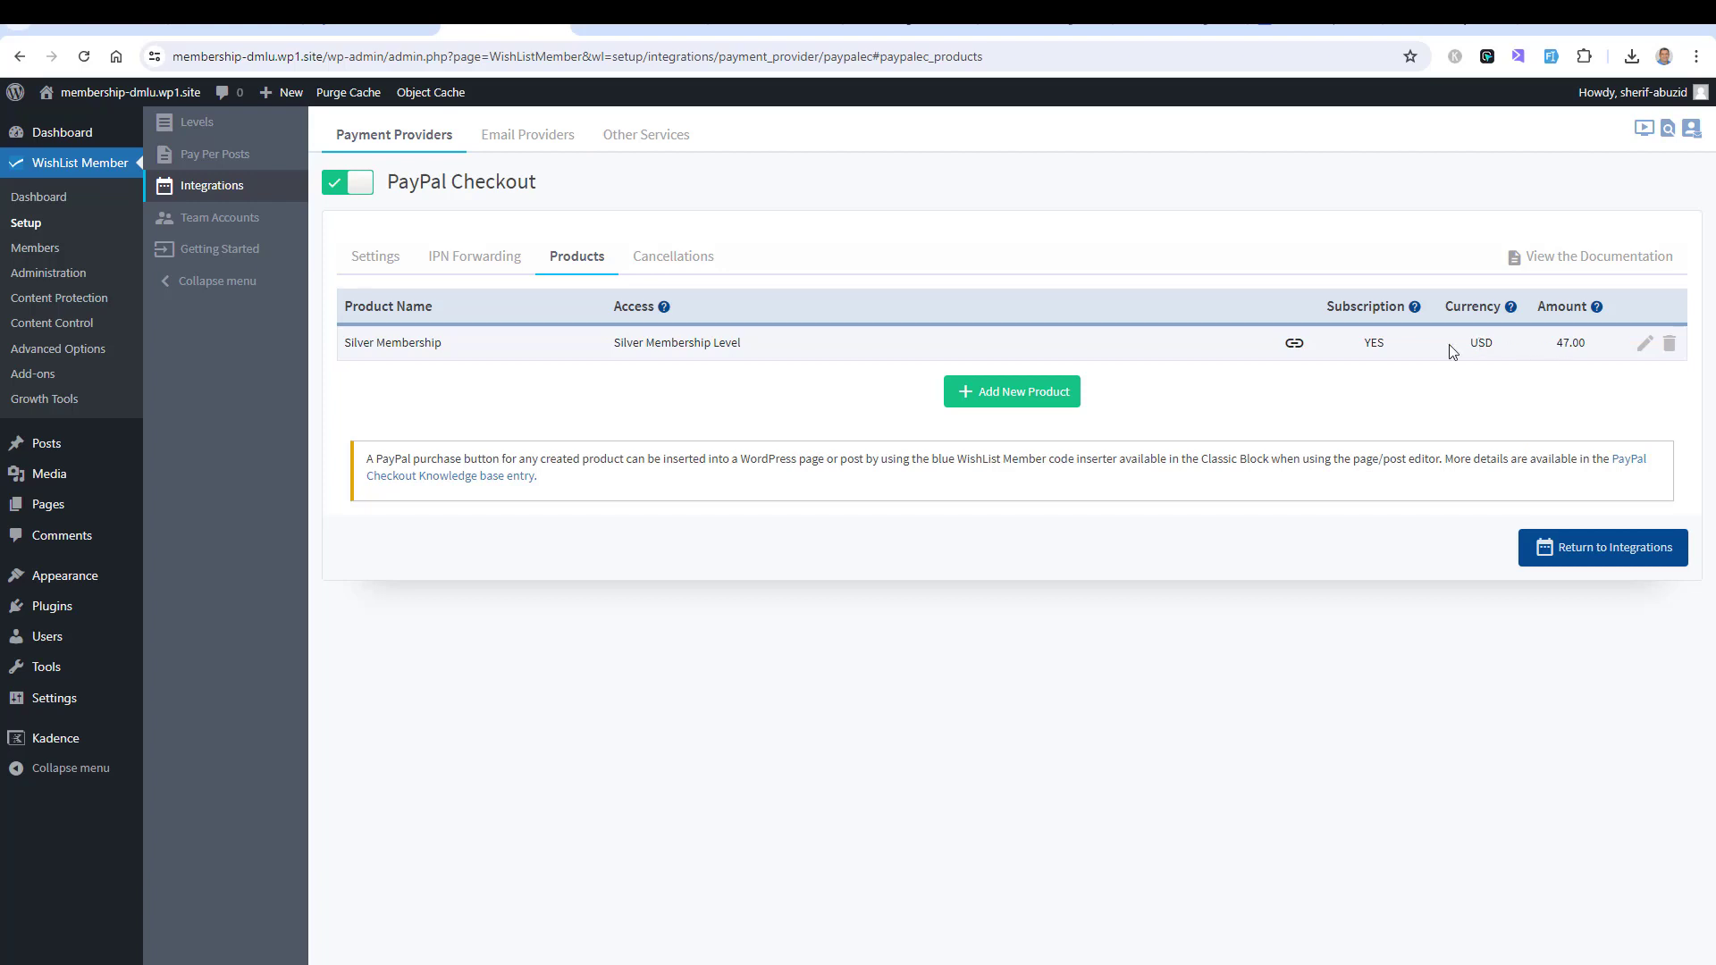
left_click(1294, 343)
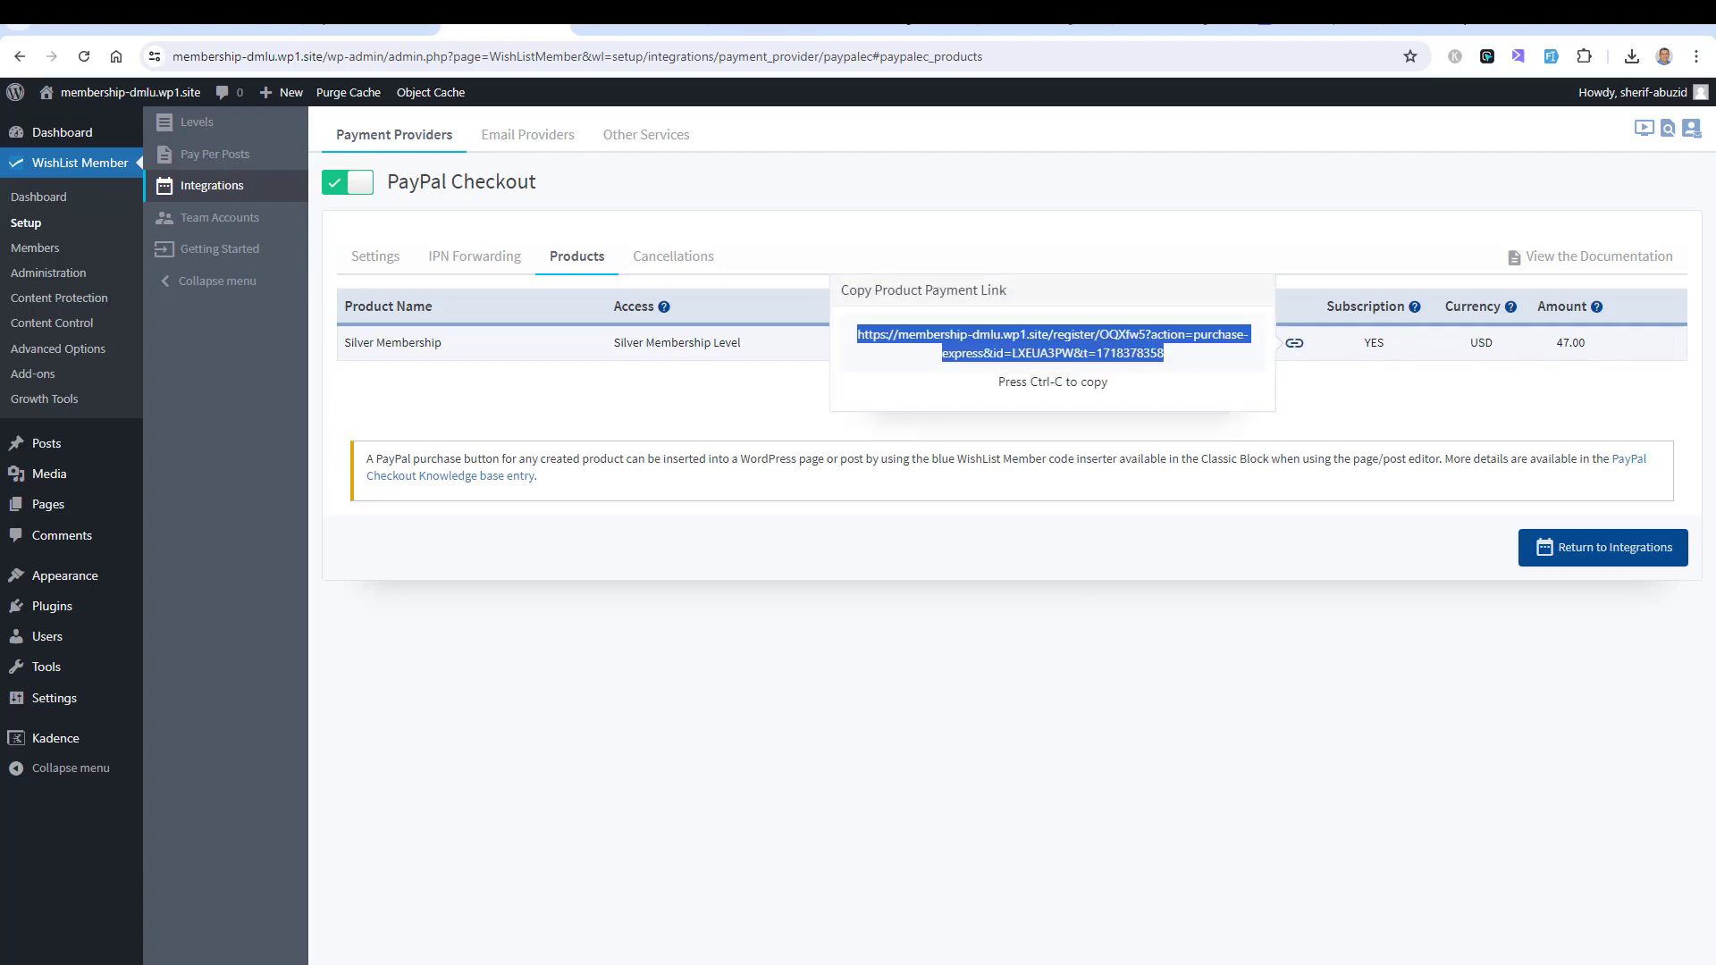
- In the Join Silver Membership page editor, link the Join Now button to the copied payment link and update the page
left_click(909, 27)
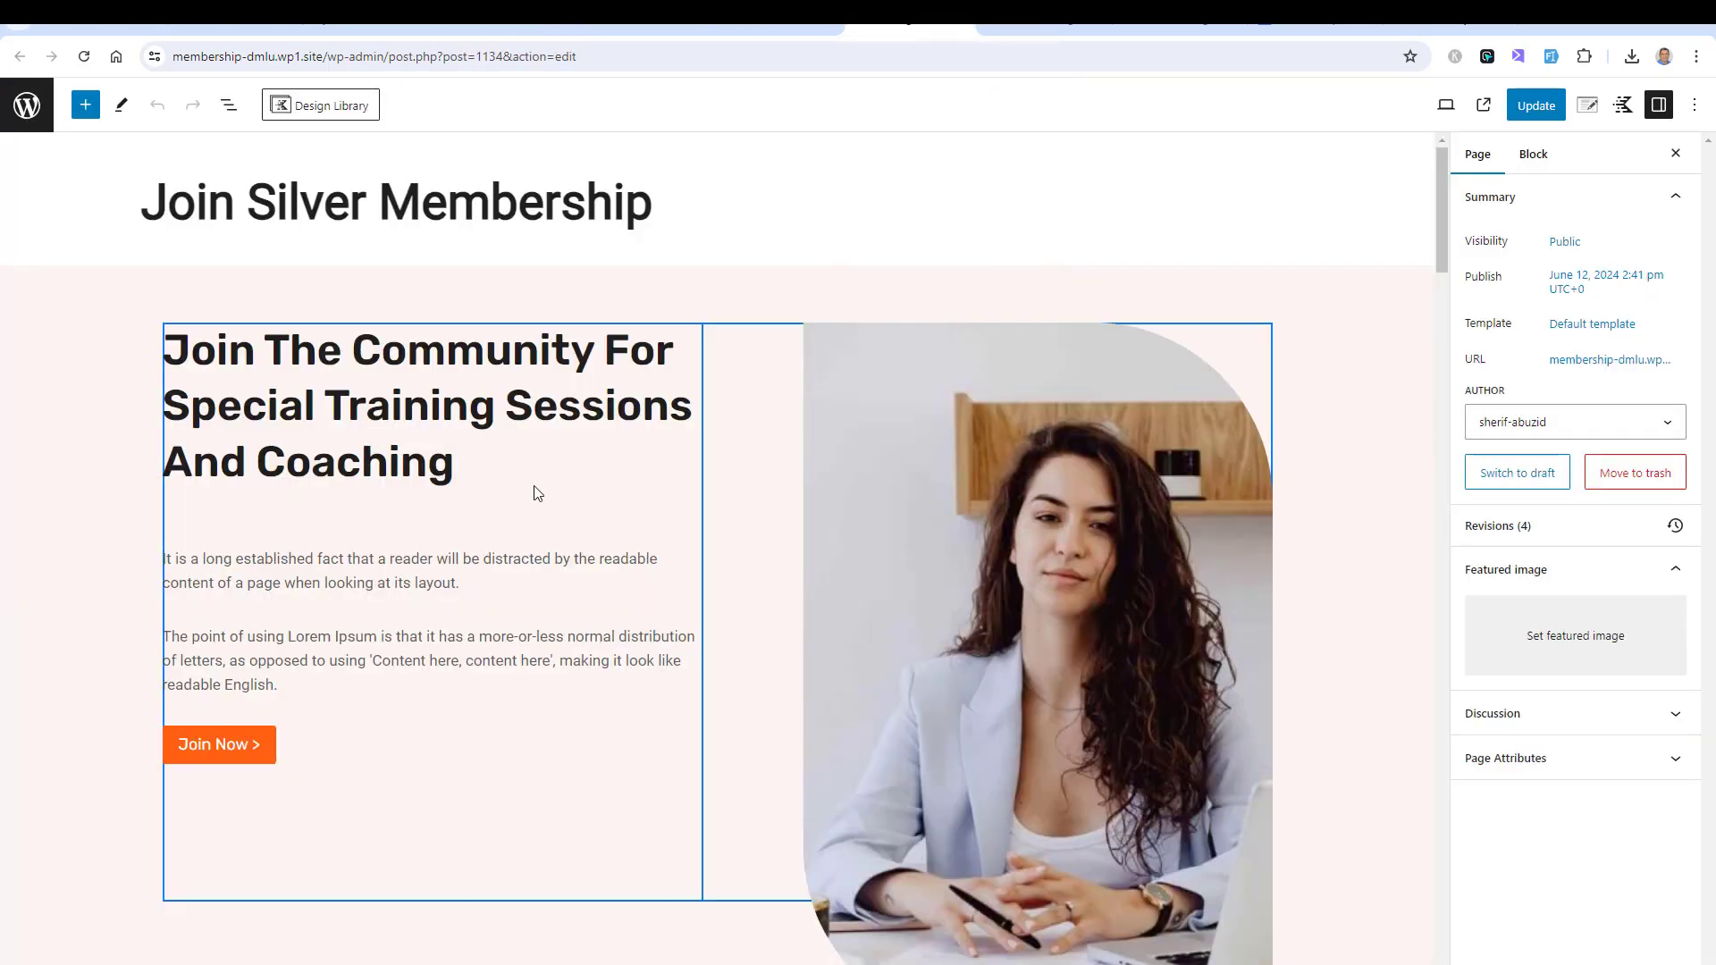
left_click(234, 749)
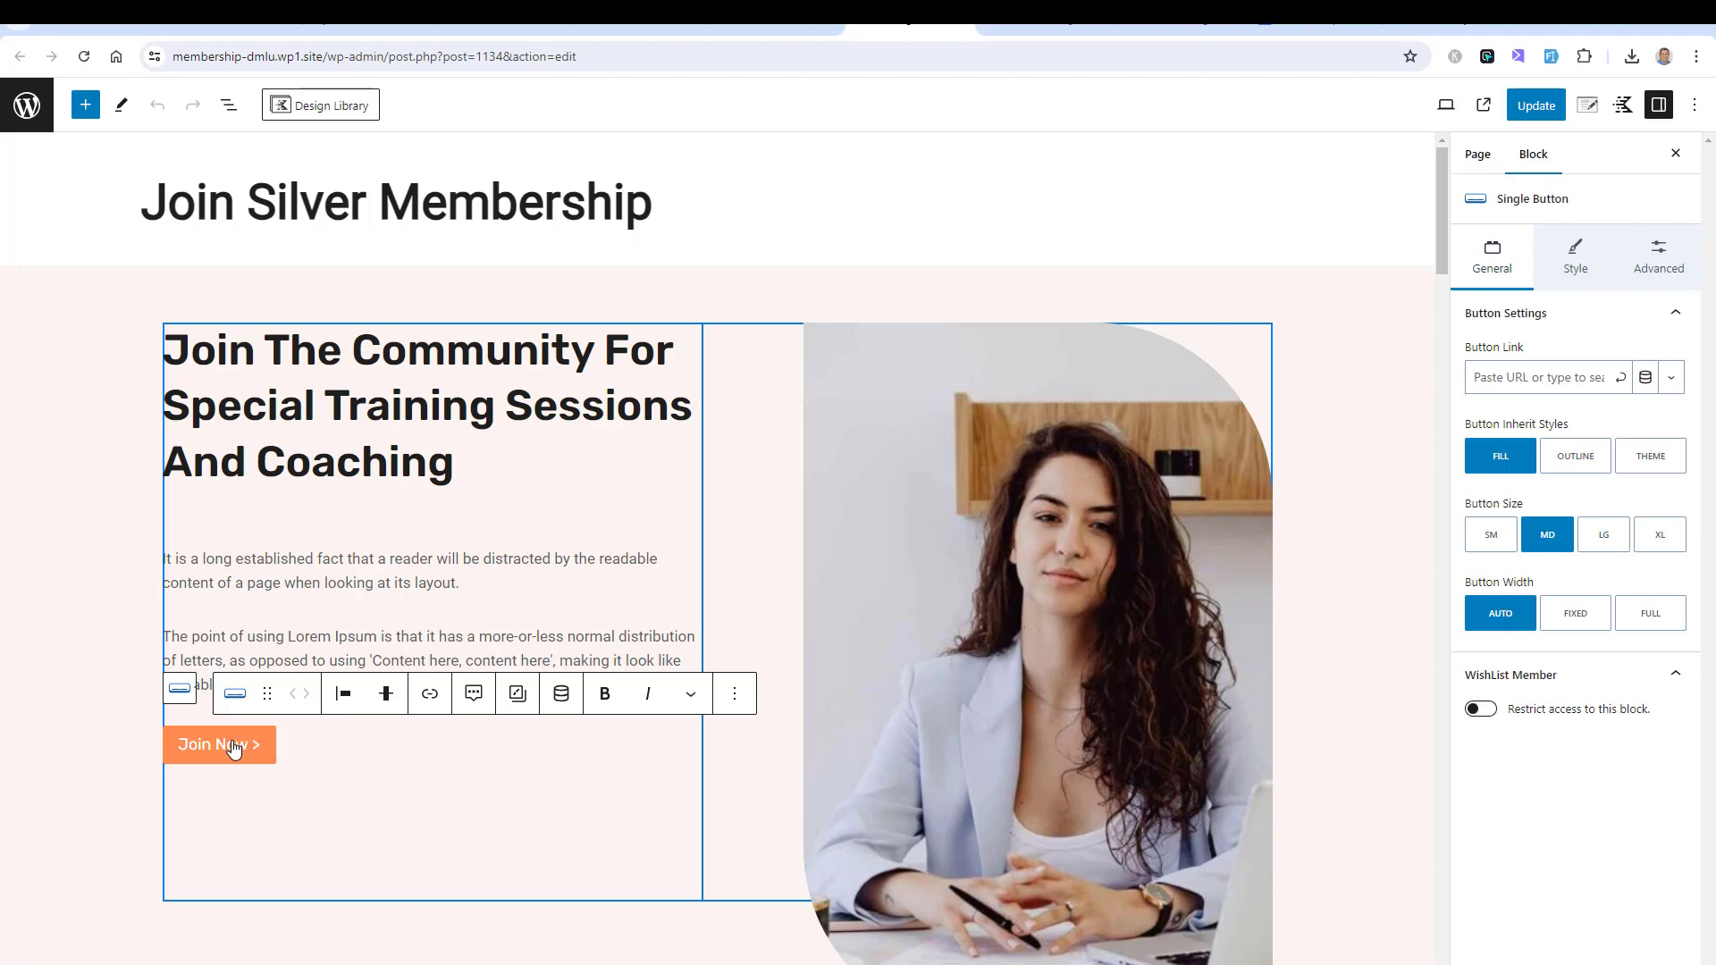
left_click(1540, 379)
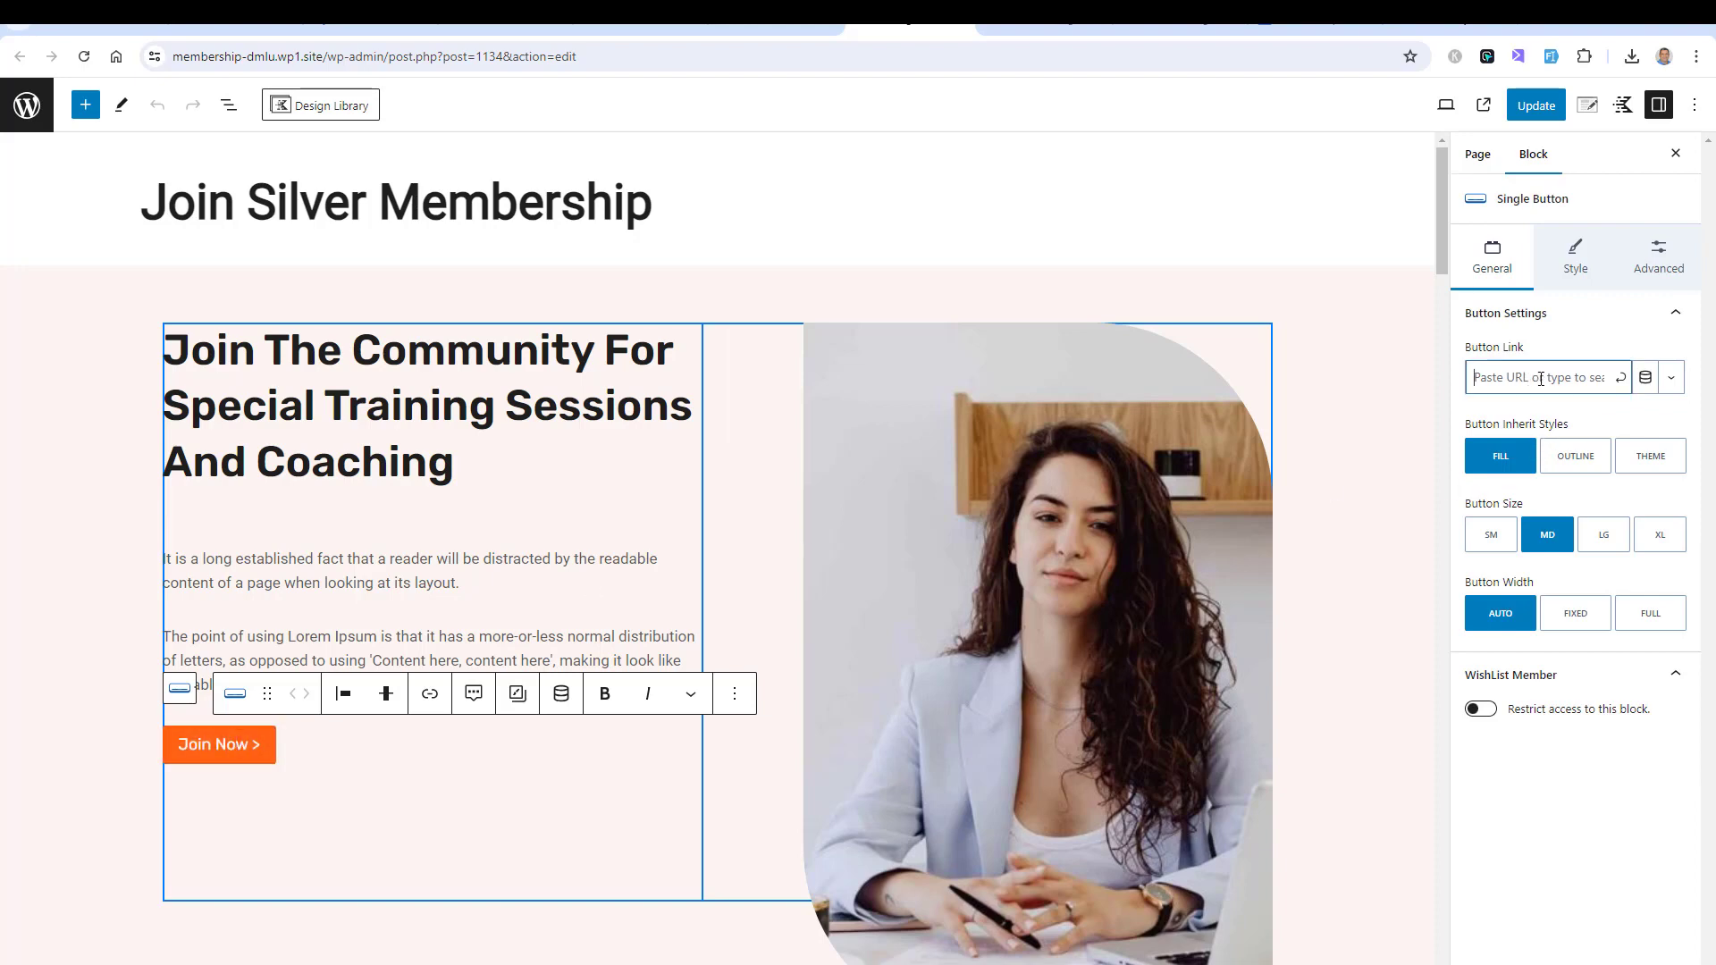
key("ctrl+v")
left_click(1620, 377)
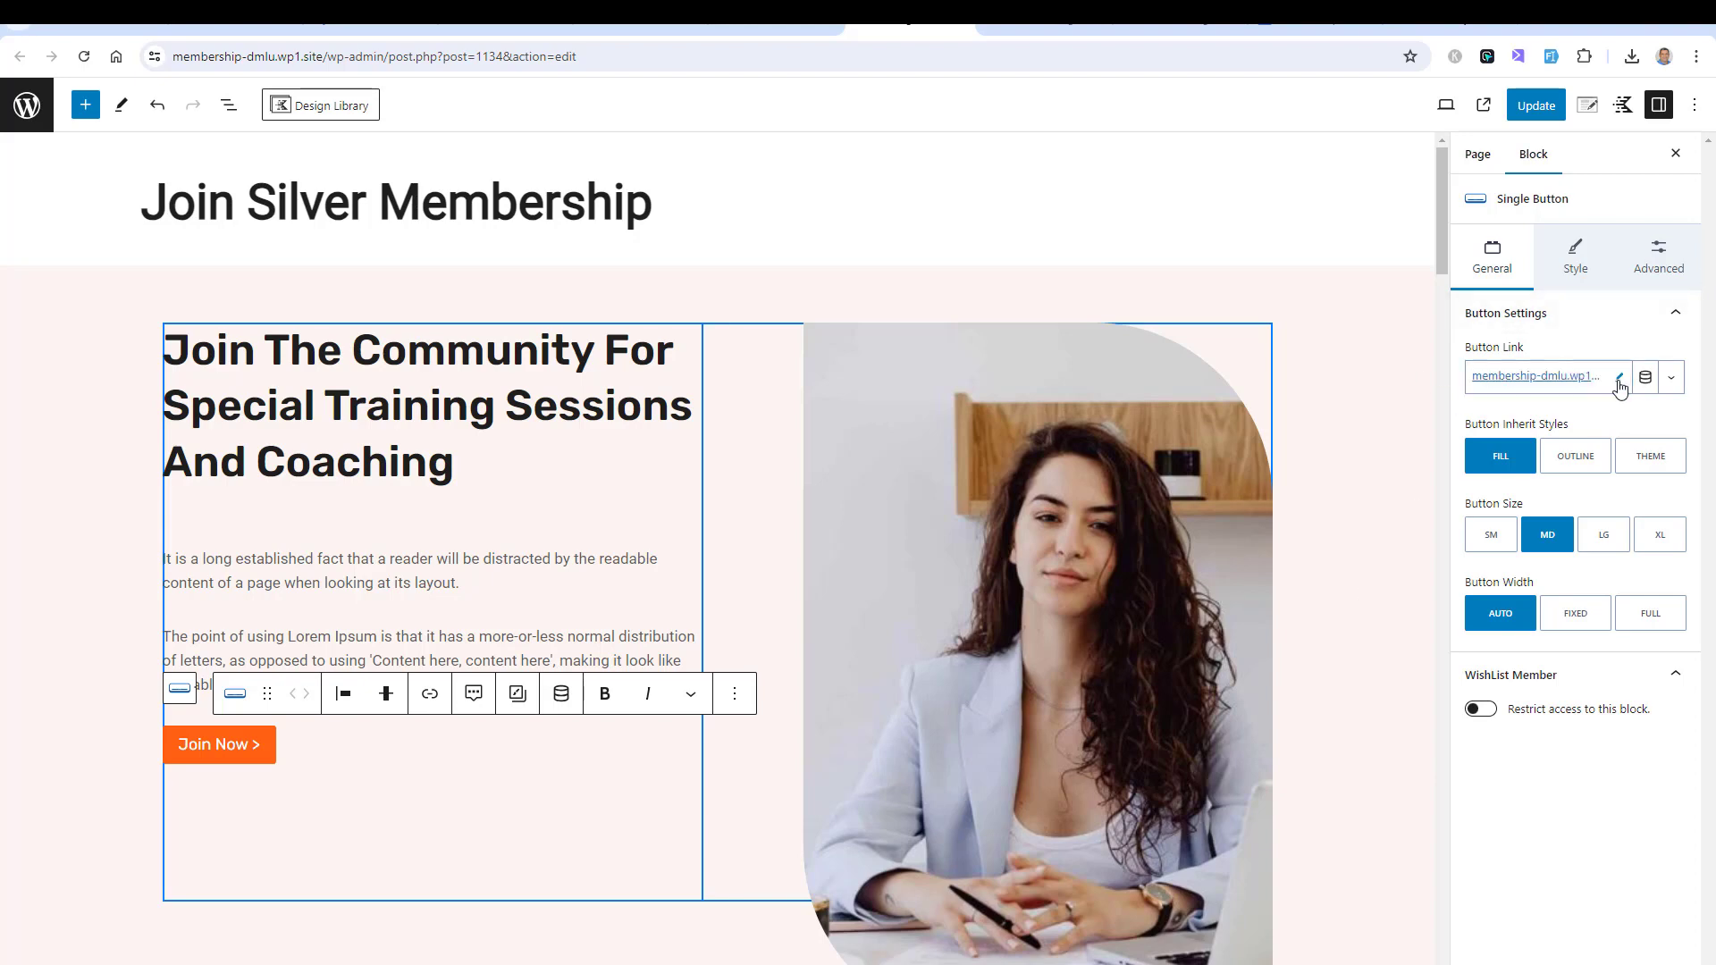
left_click(1536, 105)
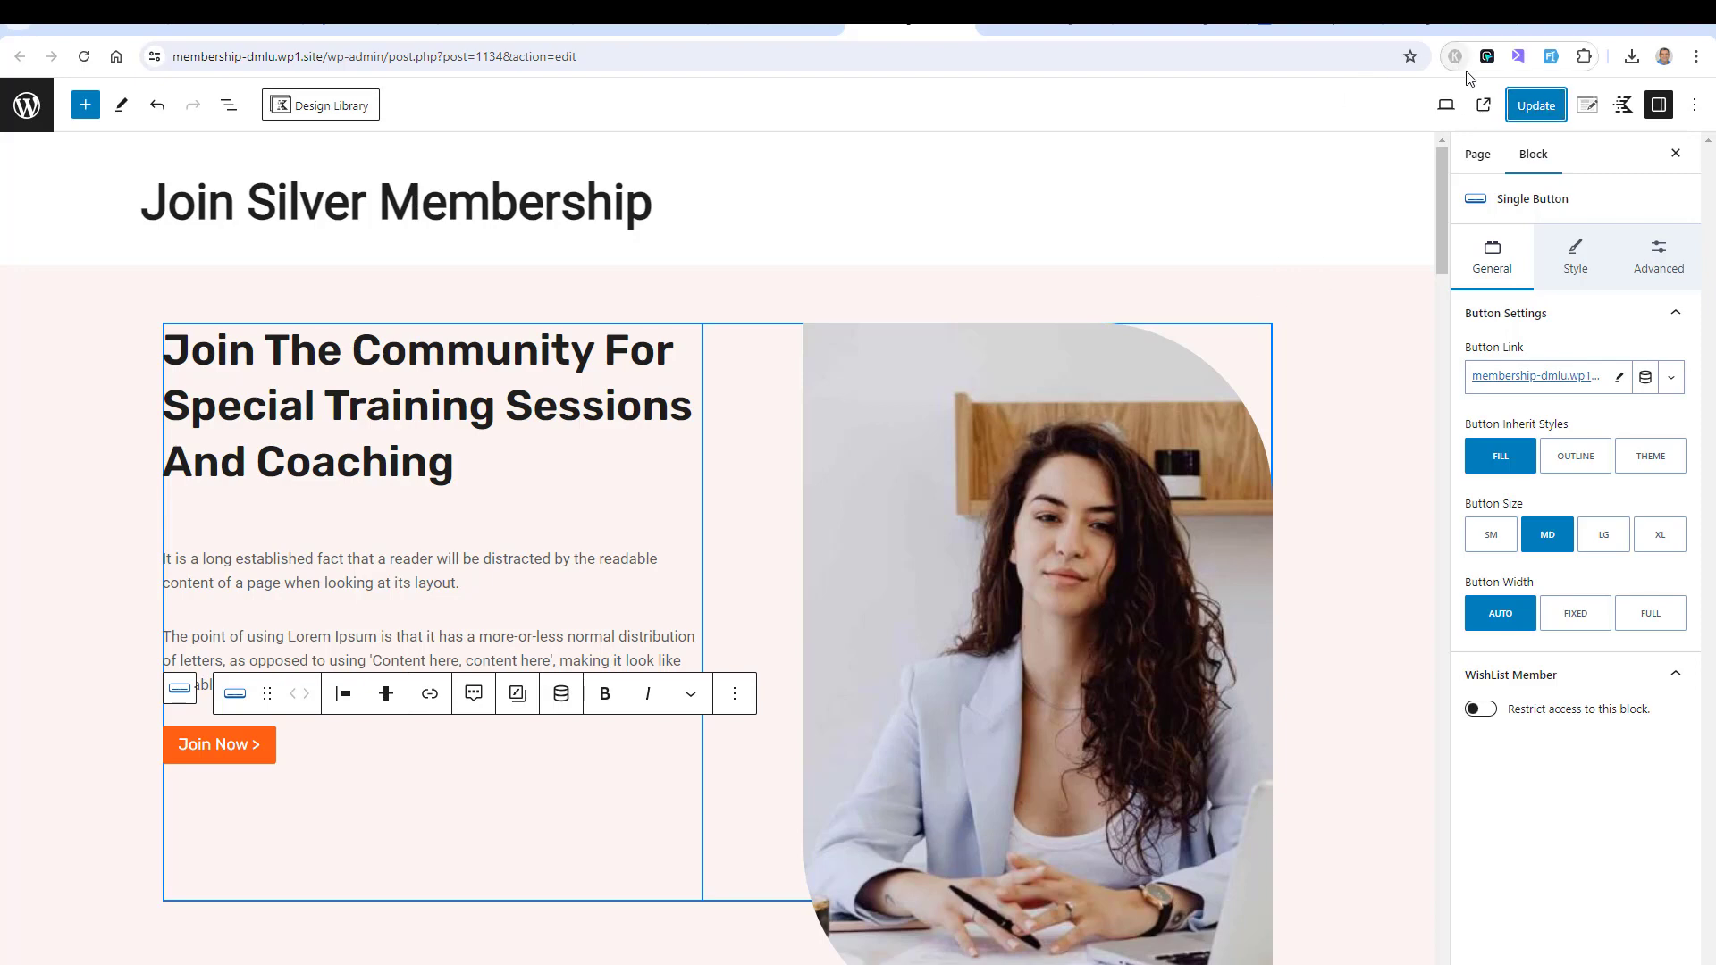
- Open the published Join Silver Membership page in an incognito window and start the checkout from its Join Now button
right_click(1484, 116)
left_click(1403, 176)
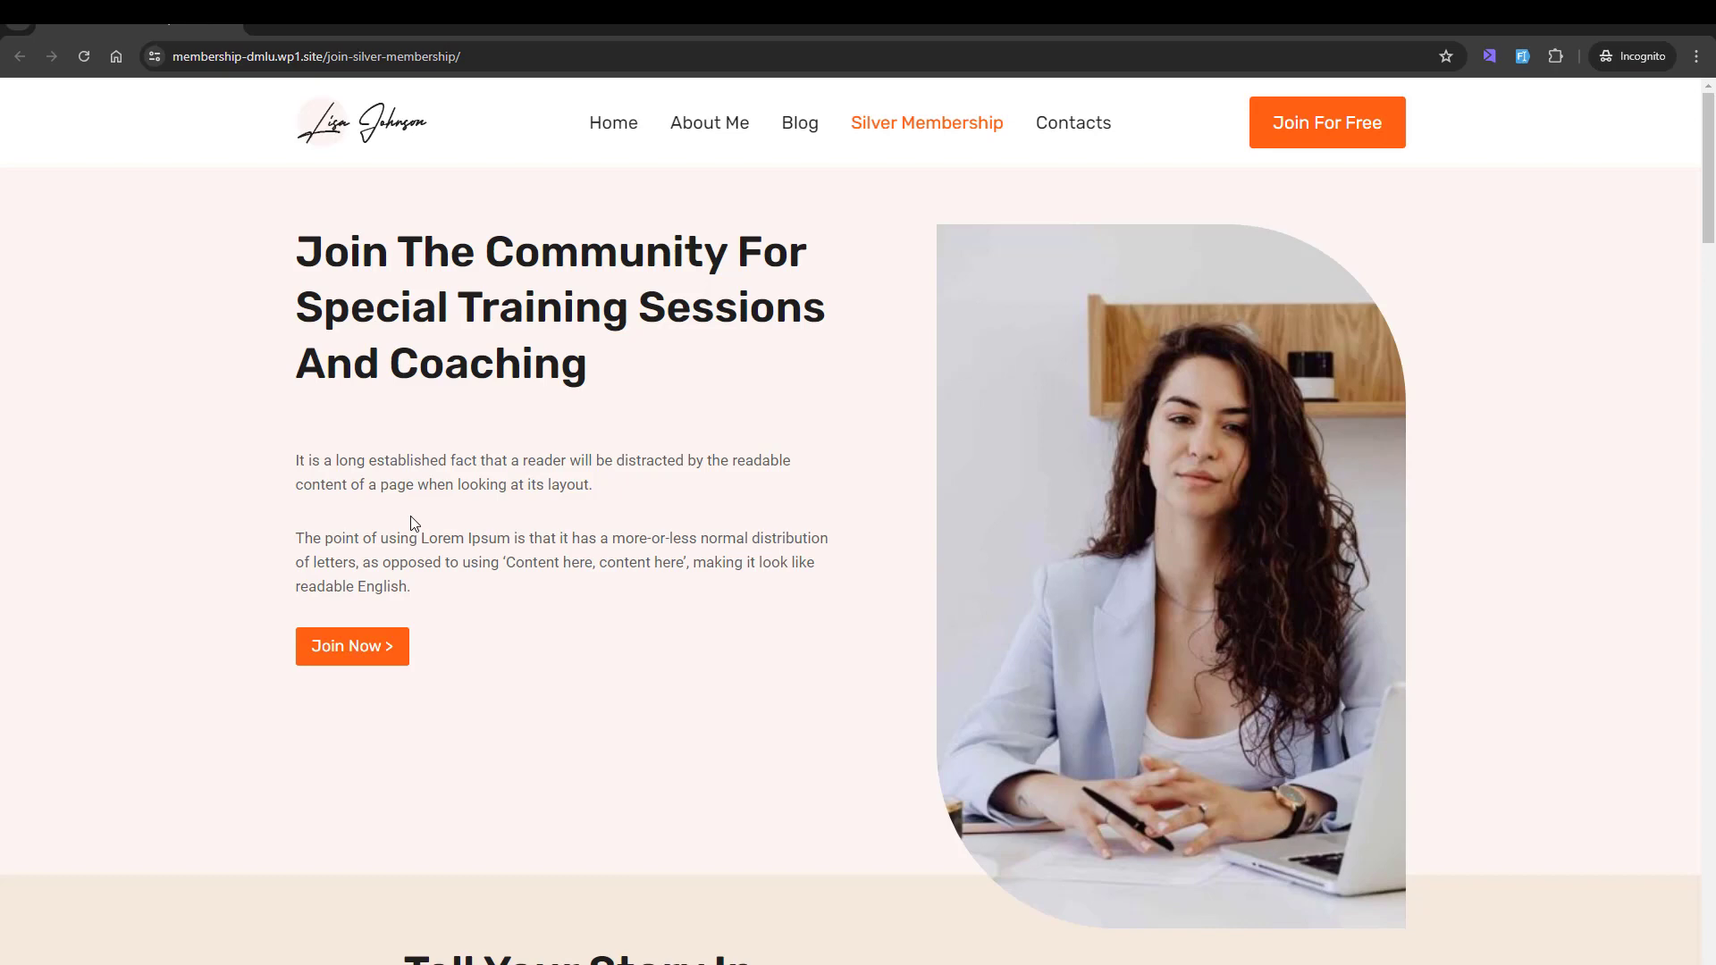
left_click(343, 665)
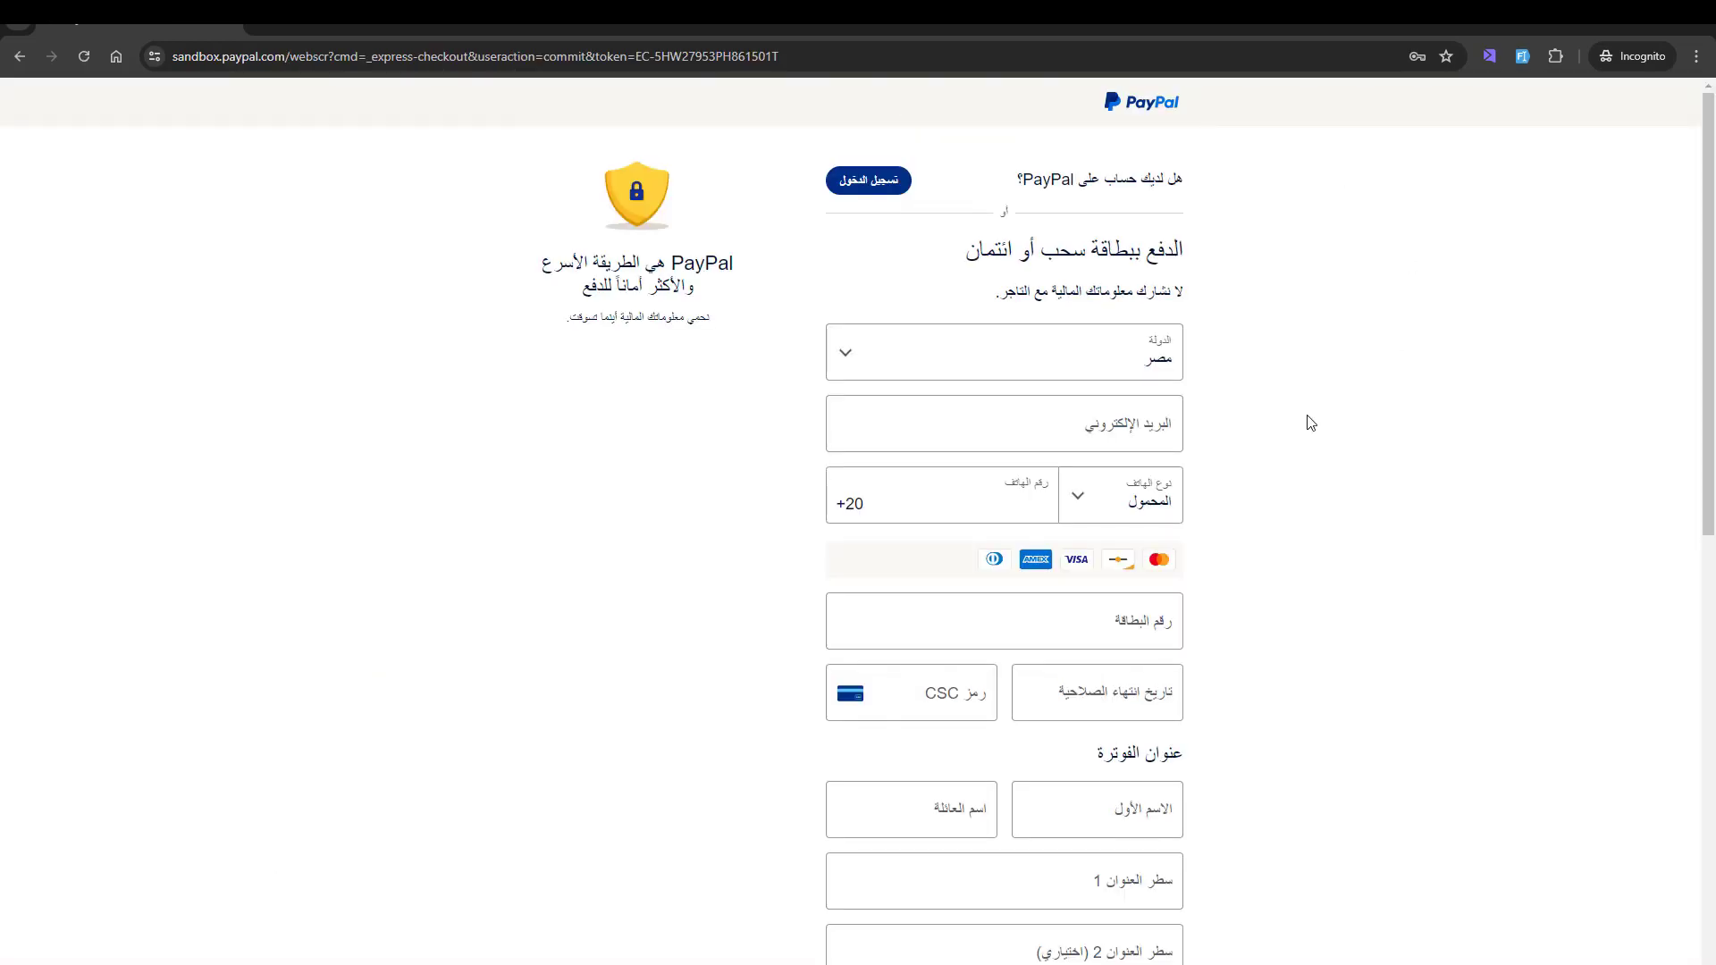
- Switch the PayPal sandbox checkout page to English and open the login for an existing PayPal account
scroll(1310, 423, "down", 10)
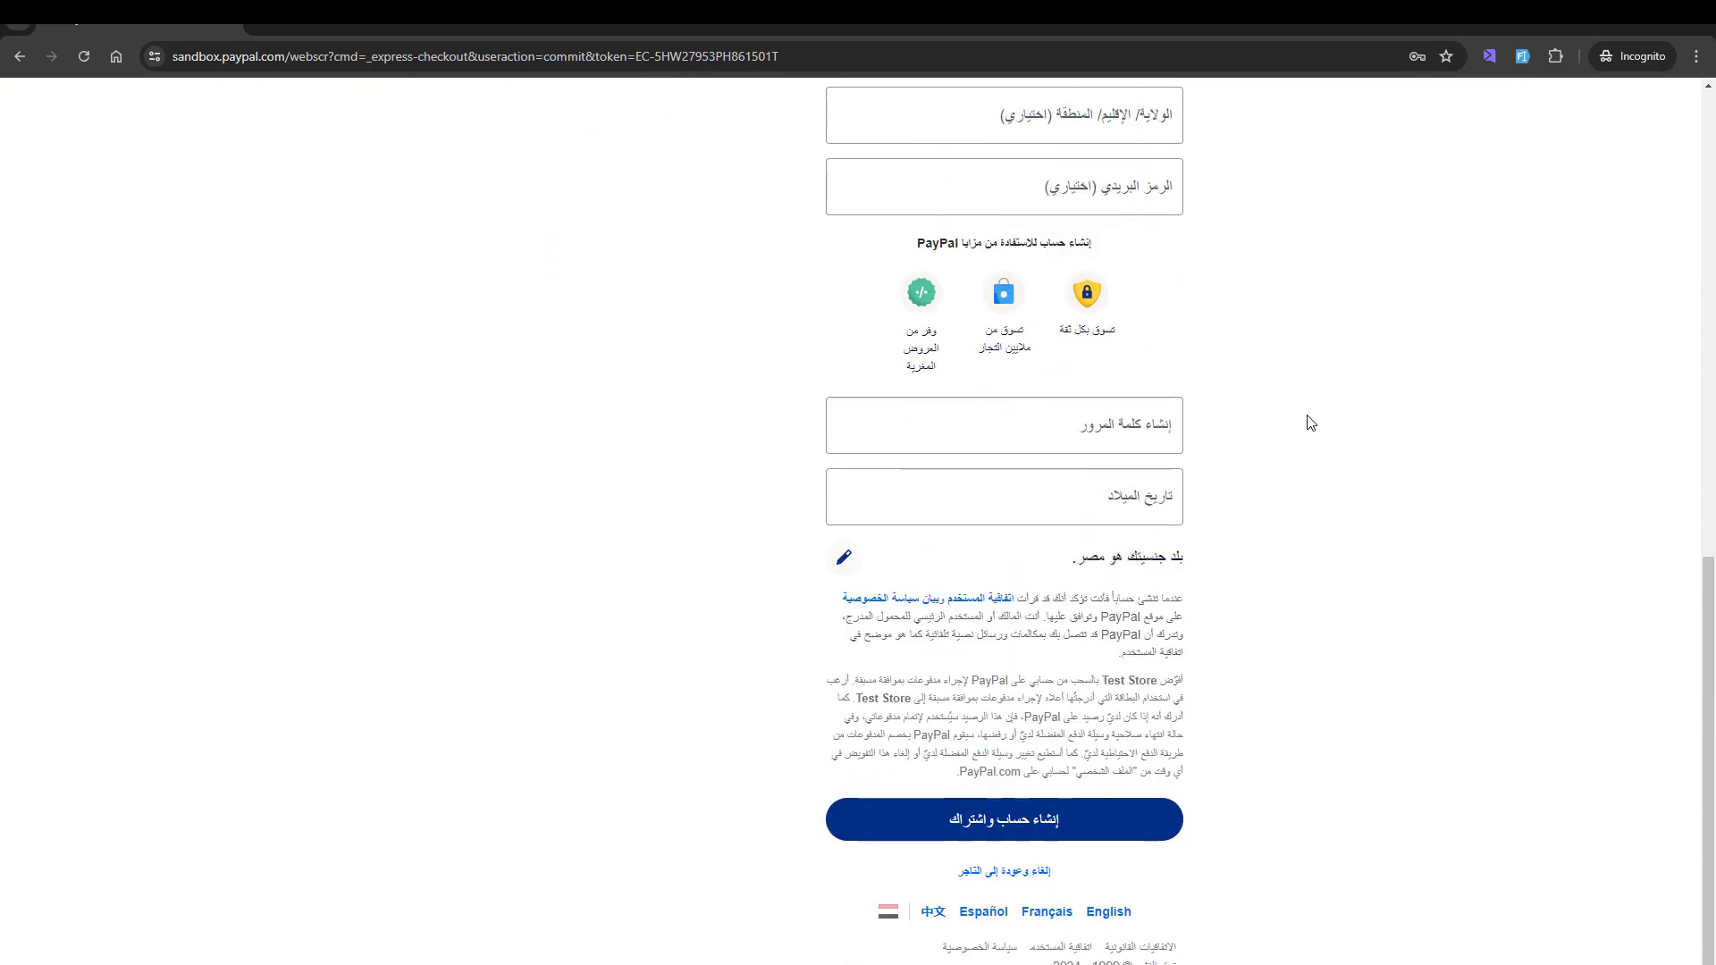
left_click(1108, 912)
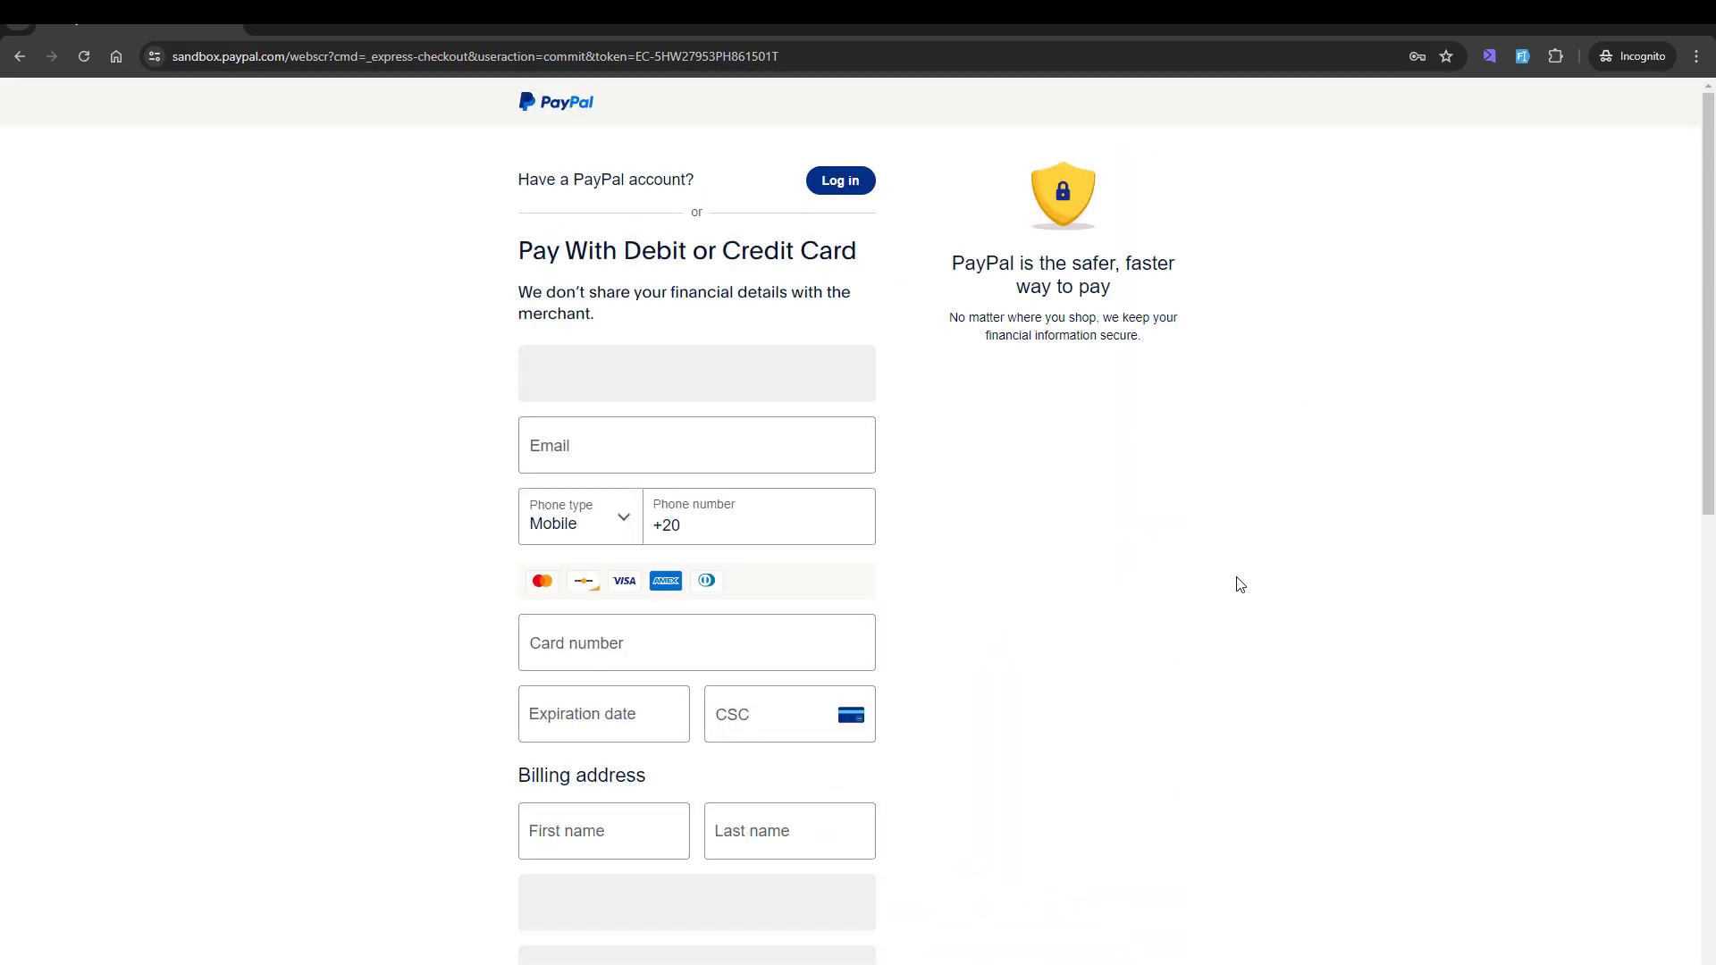
left_click(838, 185)
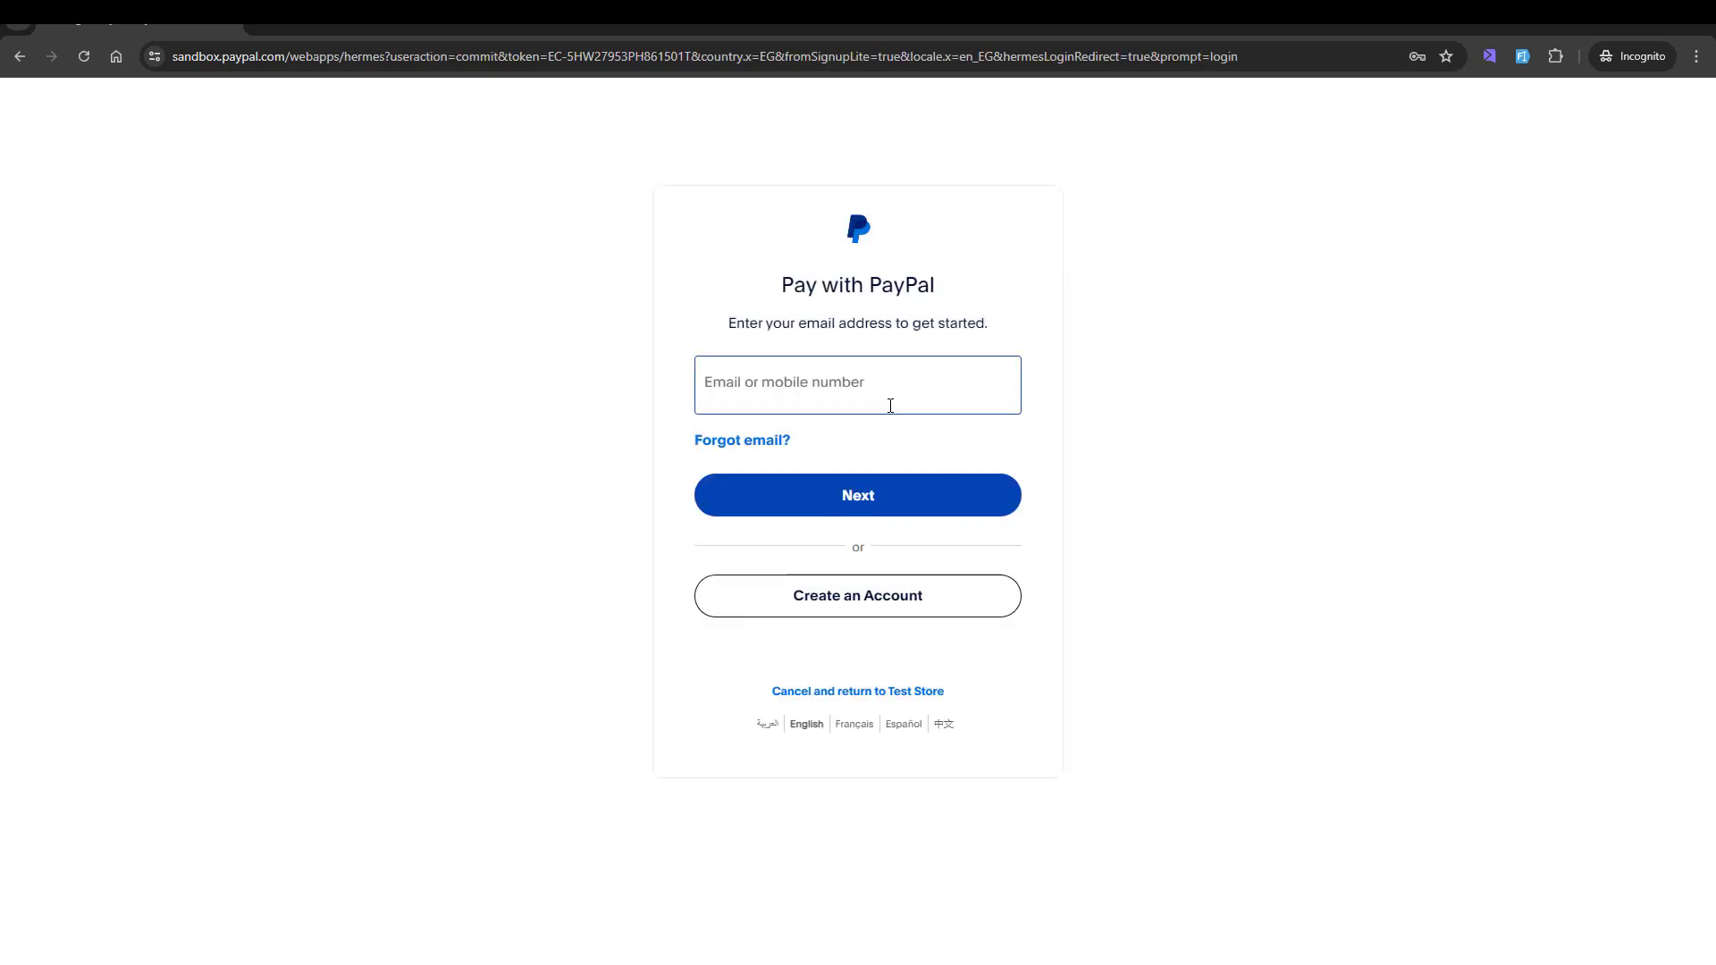
- Log in to PayPal with the sandbox buyer's email and account password
left_click(890, 404)
key("ctrl+v")
left_click(1155, 412)
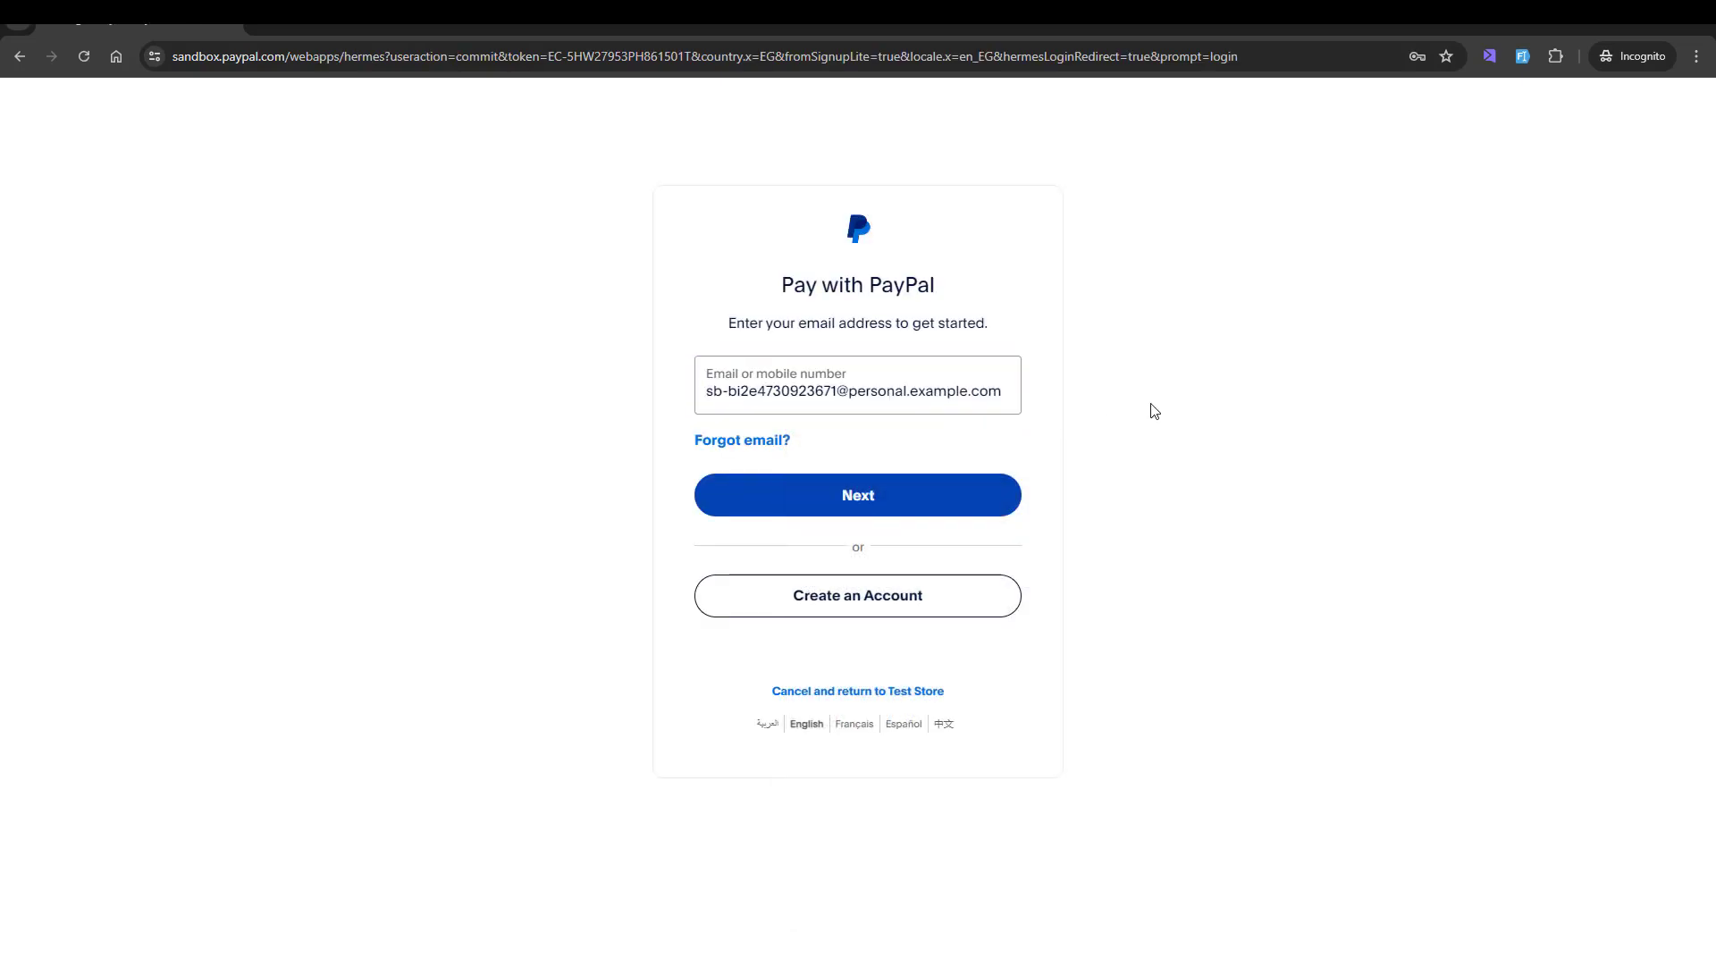
left_click(885, 494)
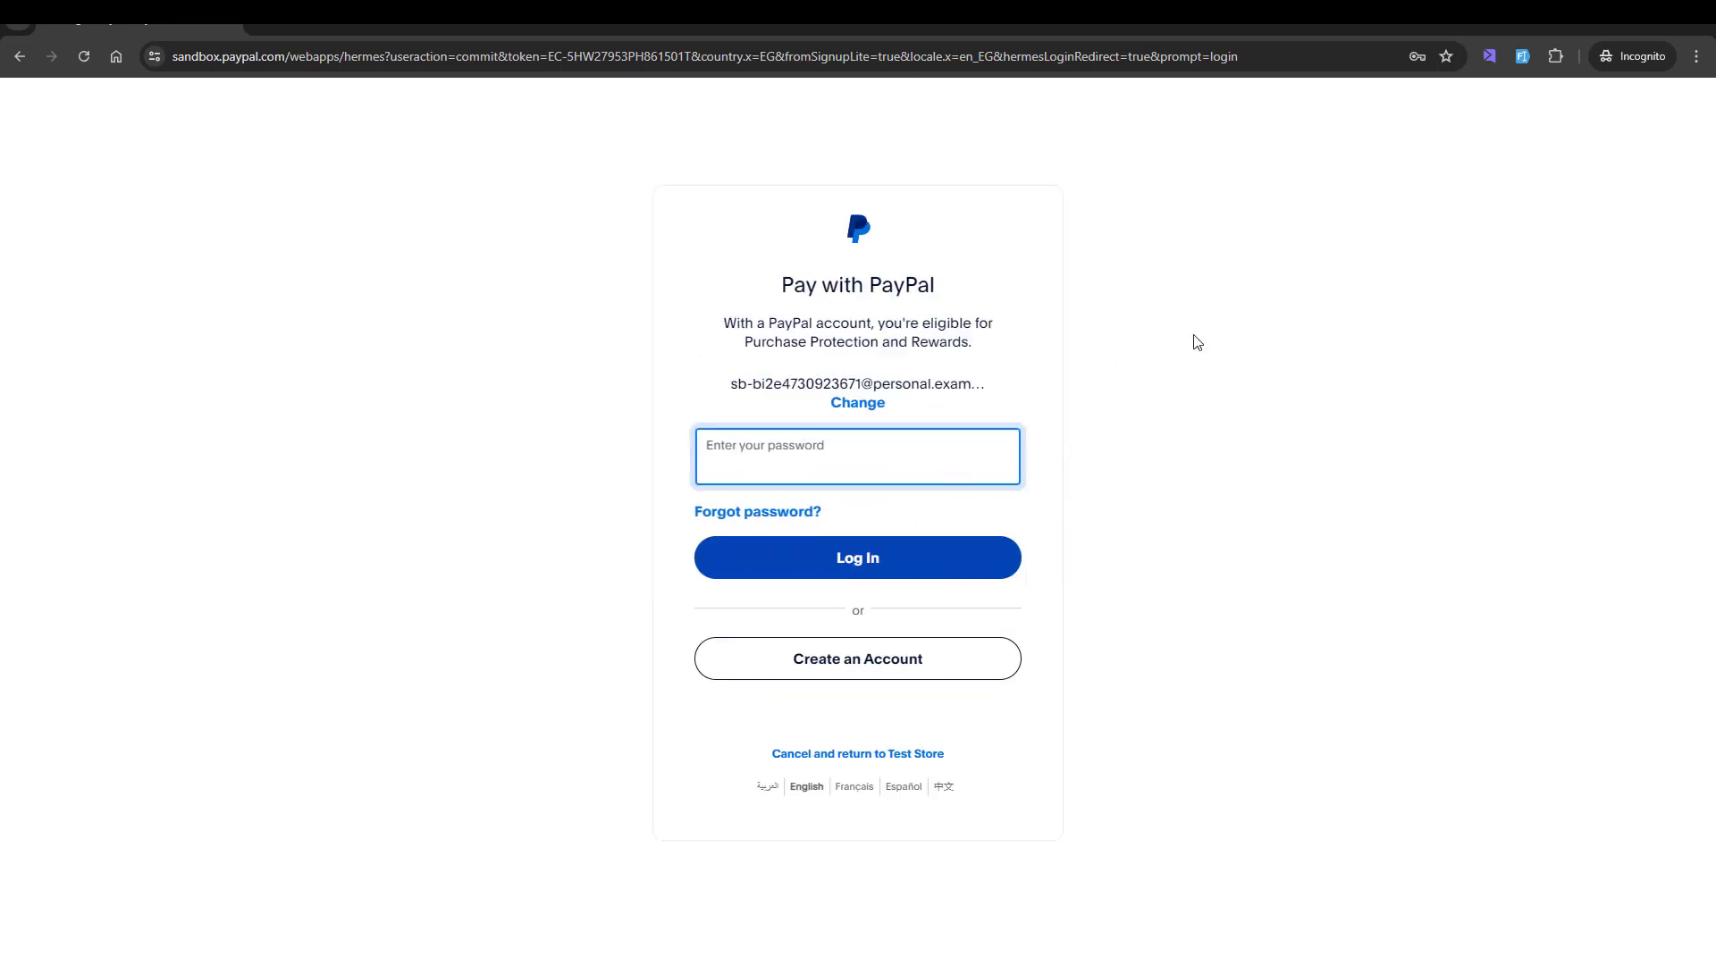
key("ctrl+v")
left_click(823, 565)
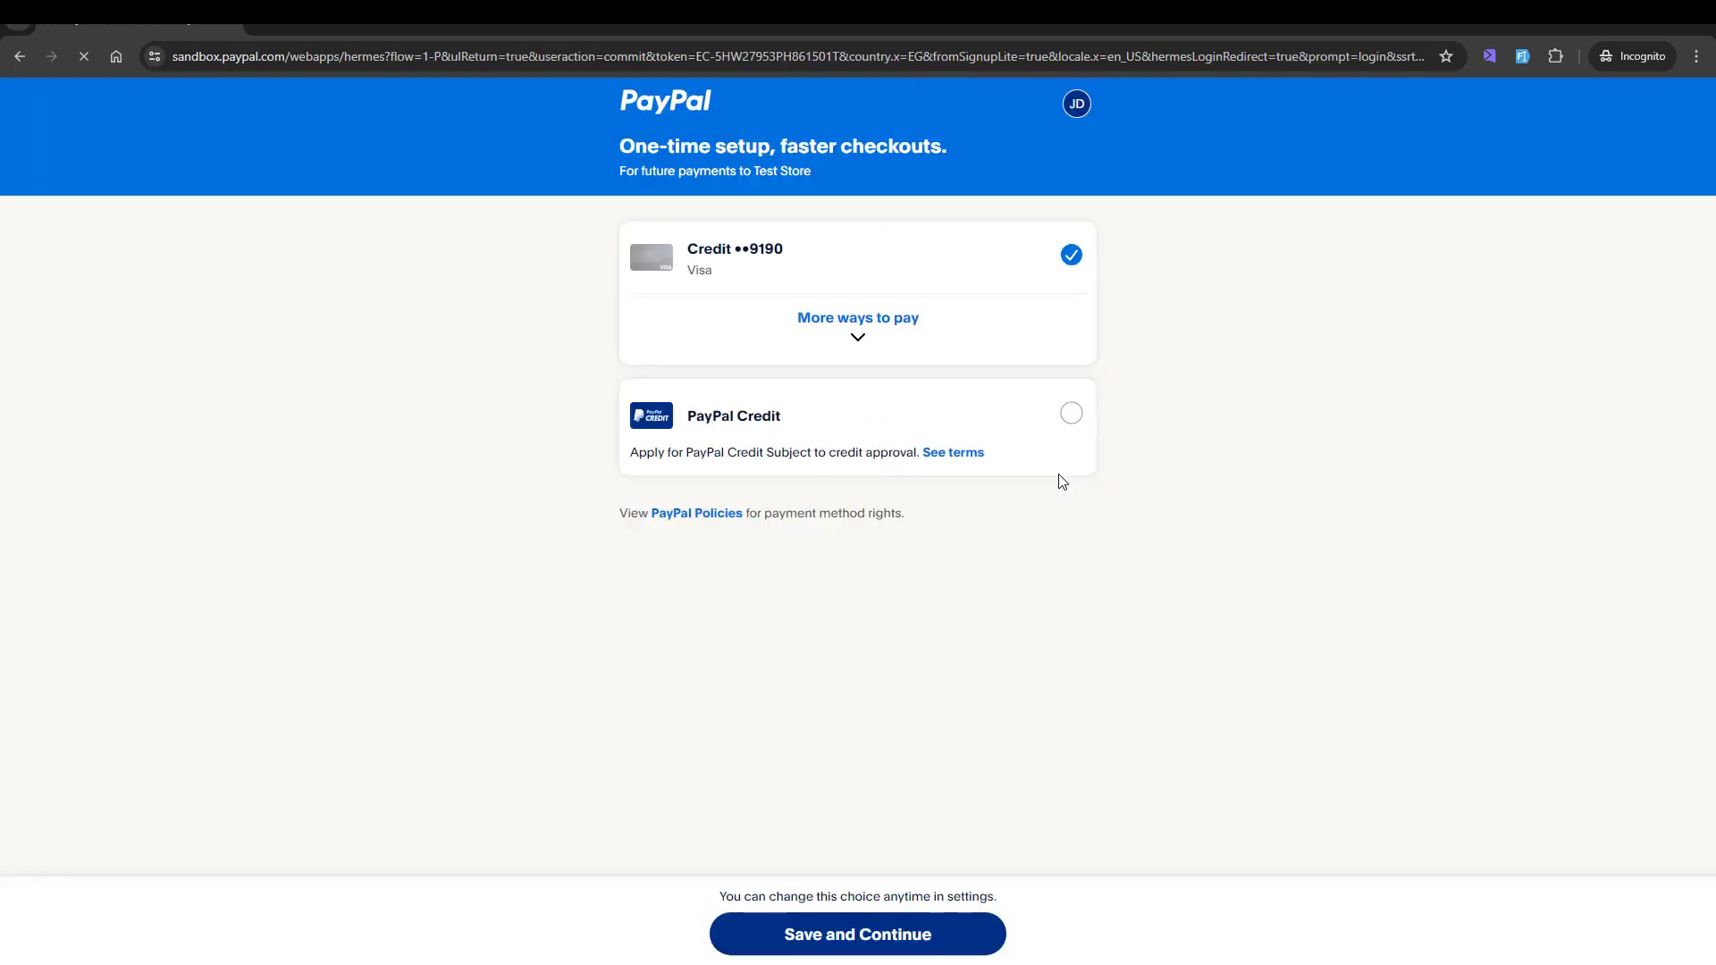
- Expand the available payment methods, keep the Visa credit card selected, and save the choice to continue
left_click(858, 337)
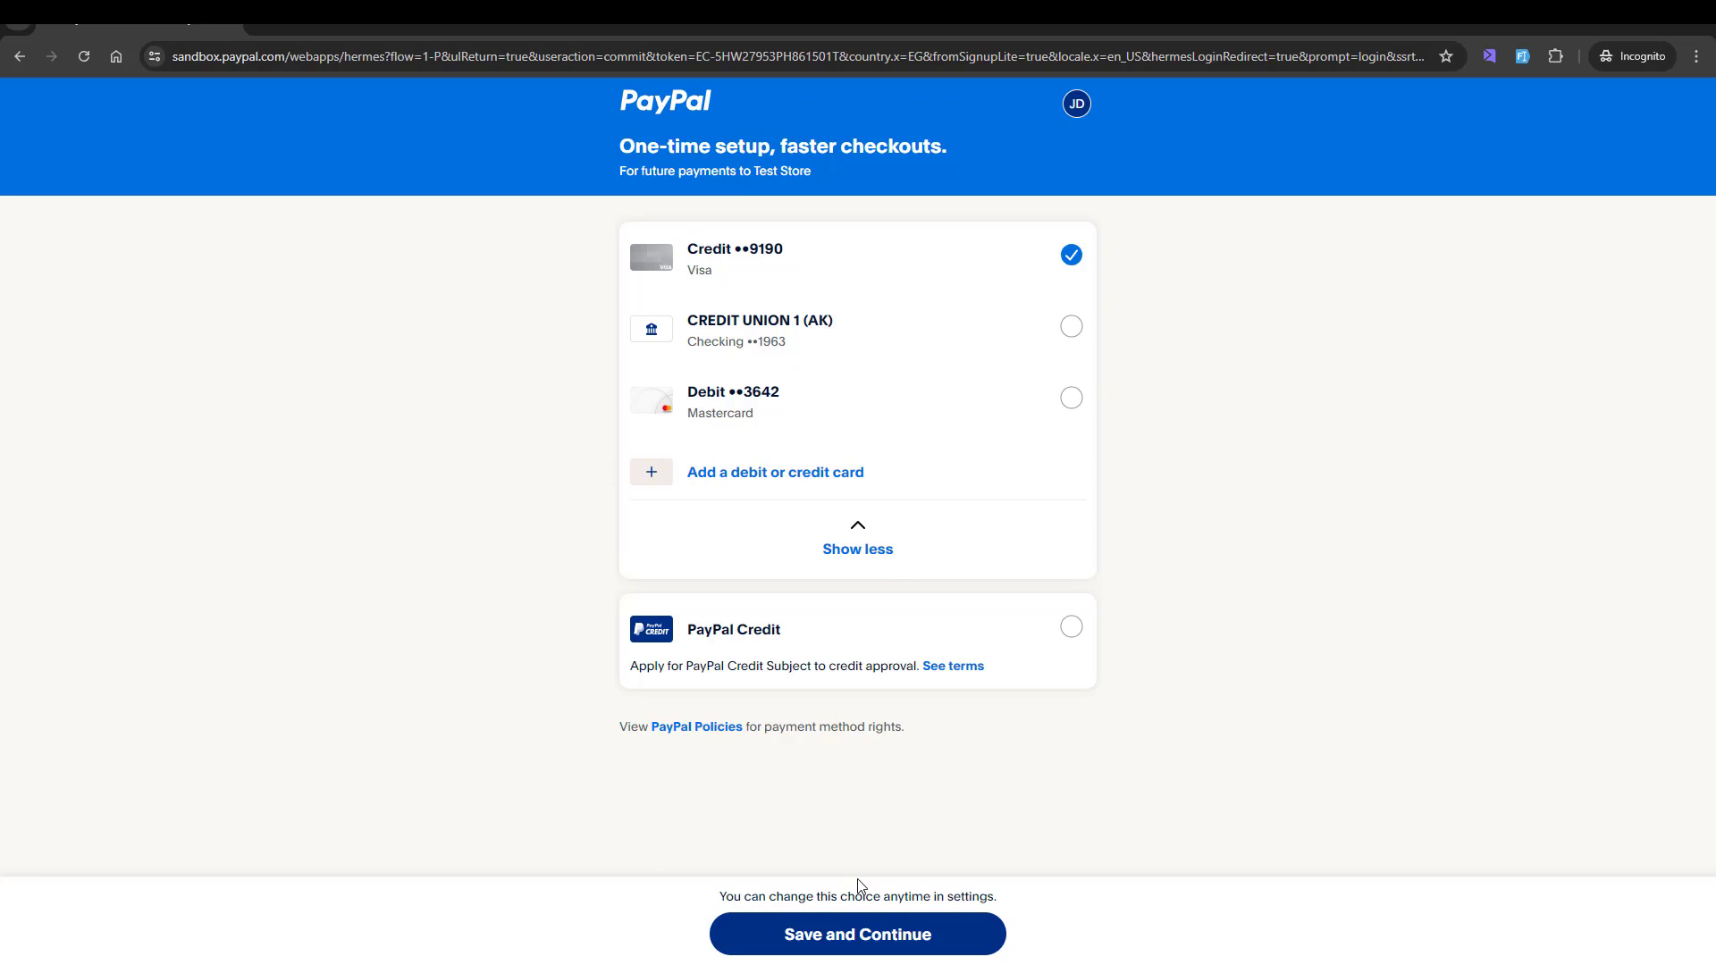
left_click(858, 937)
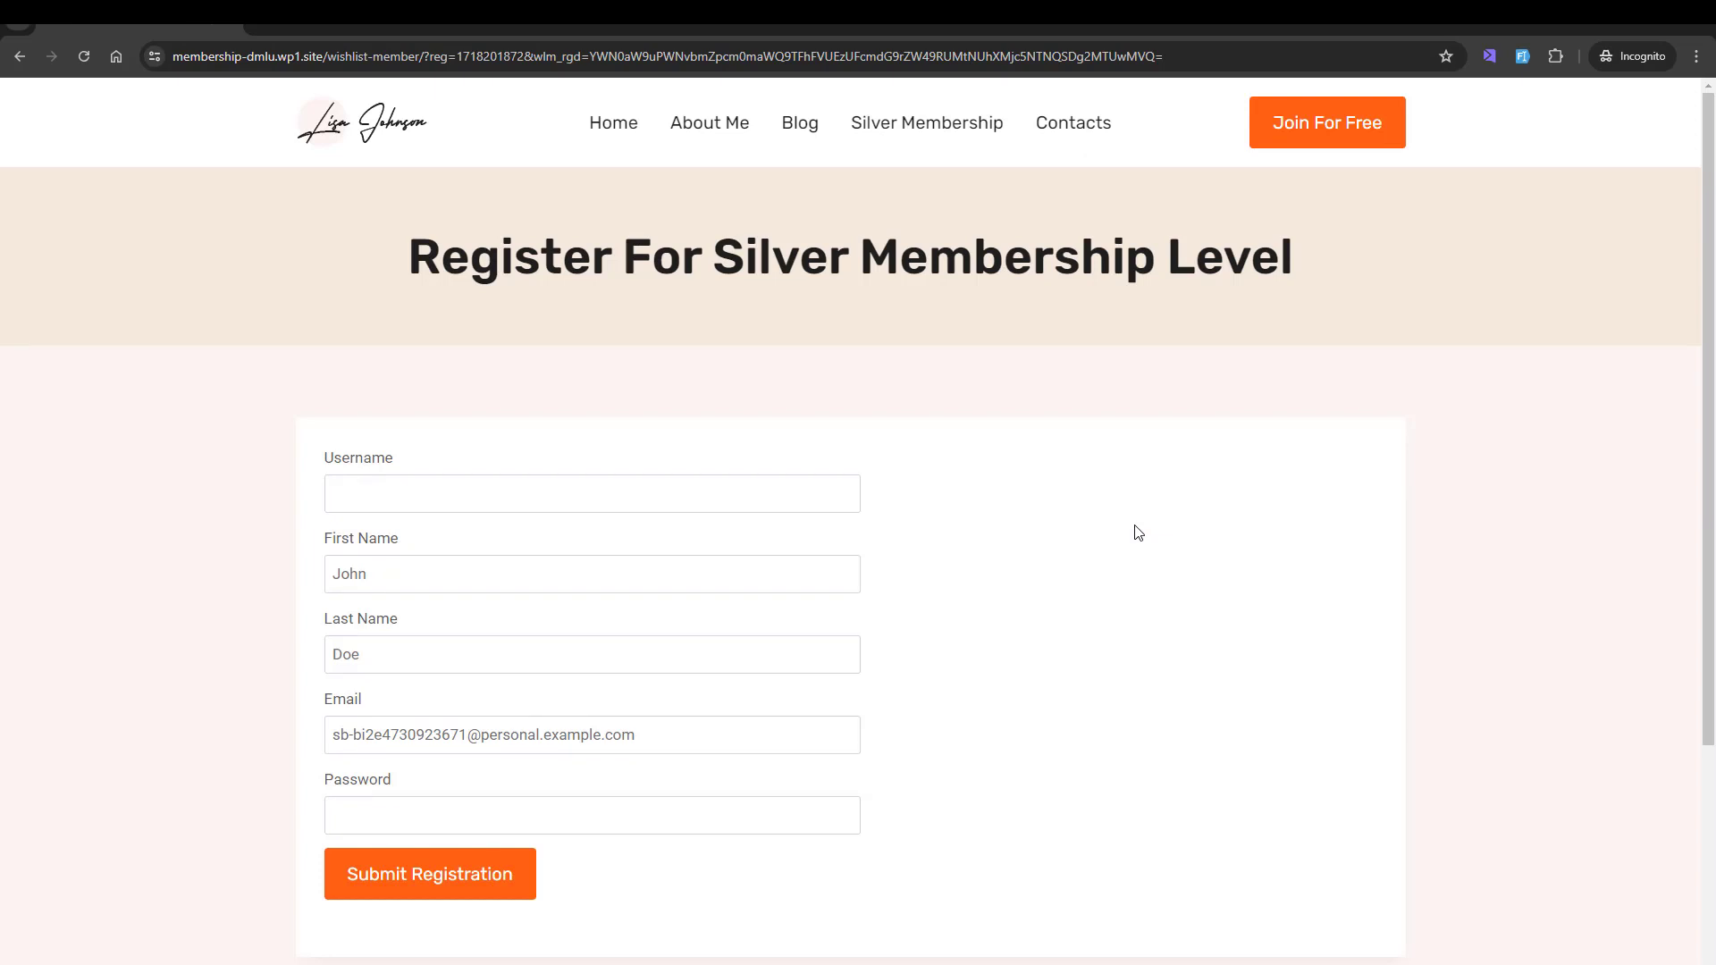
- Register for the Silver Membership level with auto-filled test username, name, email and password, and open the members-only content
left_click(1520, 60)
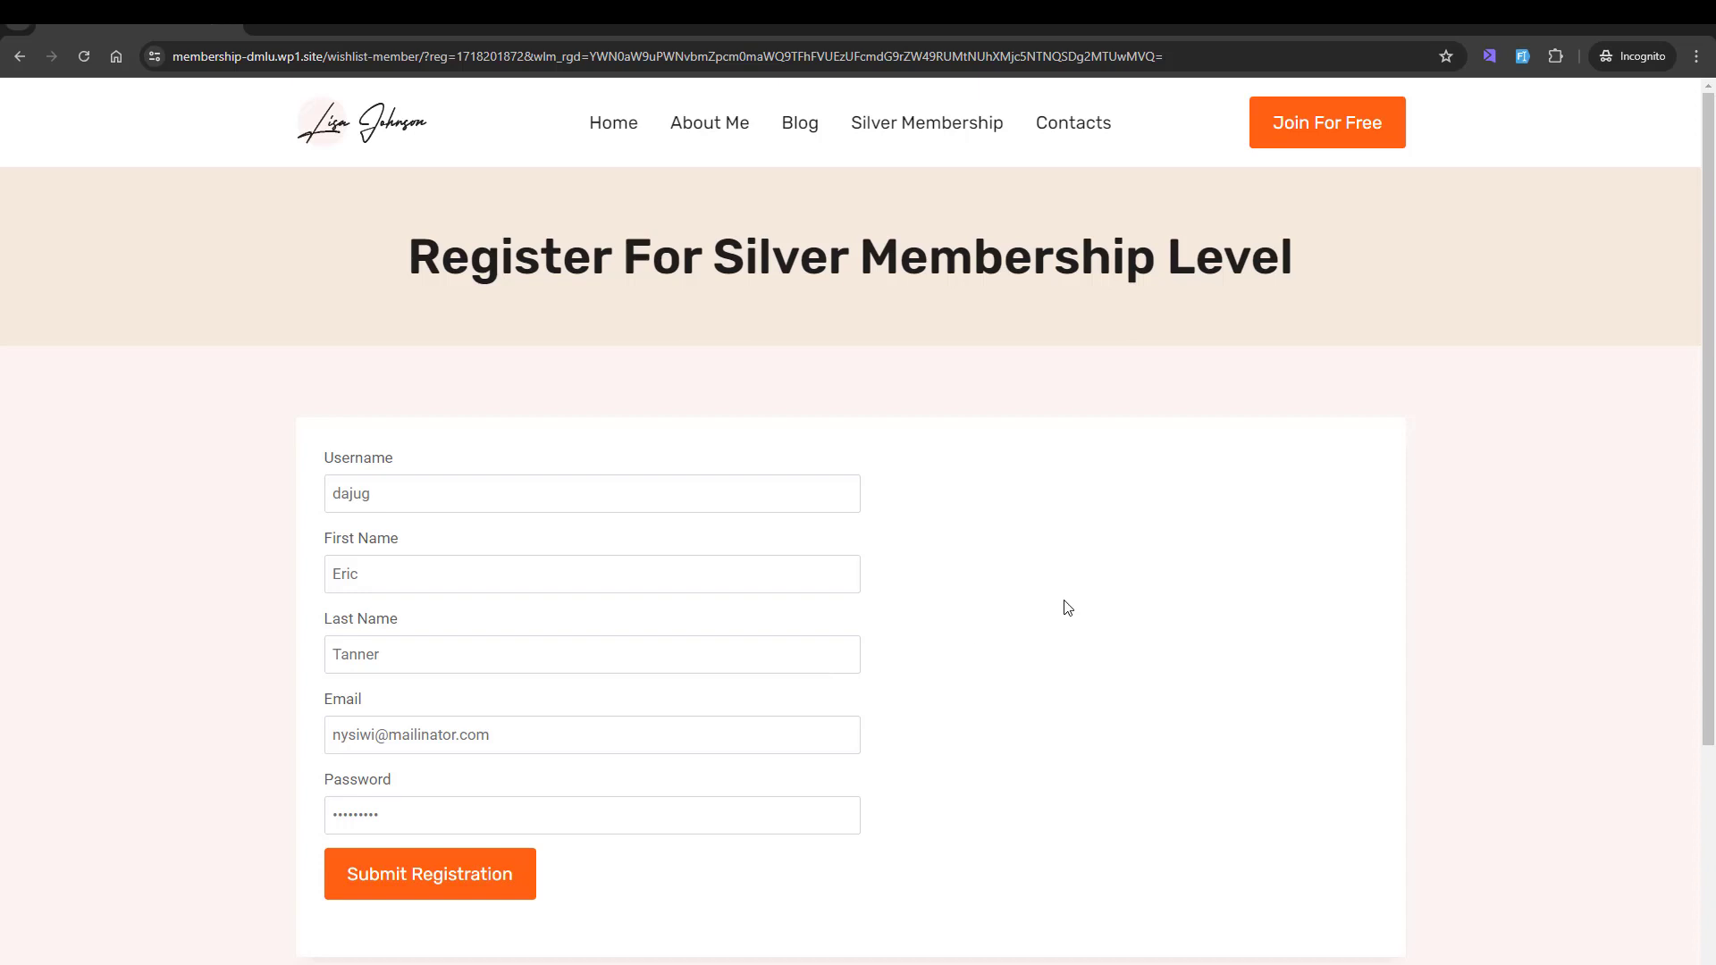
triple_click(1182, 286)
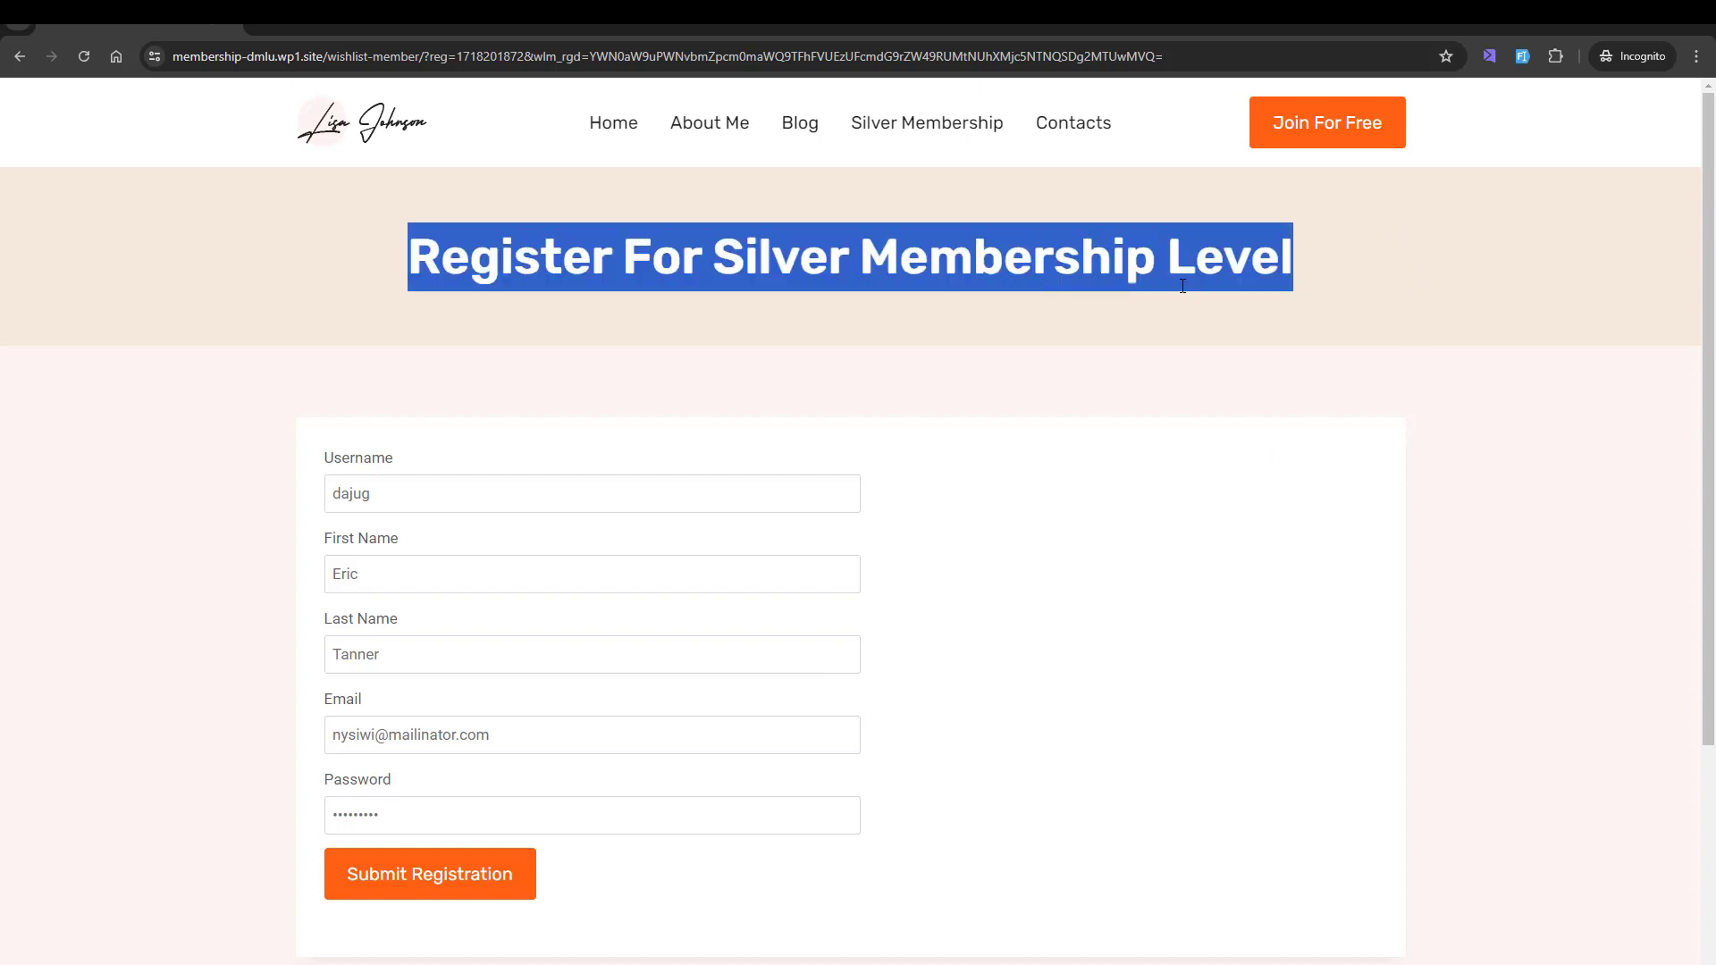
left_click(1182, 286)
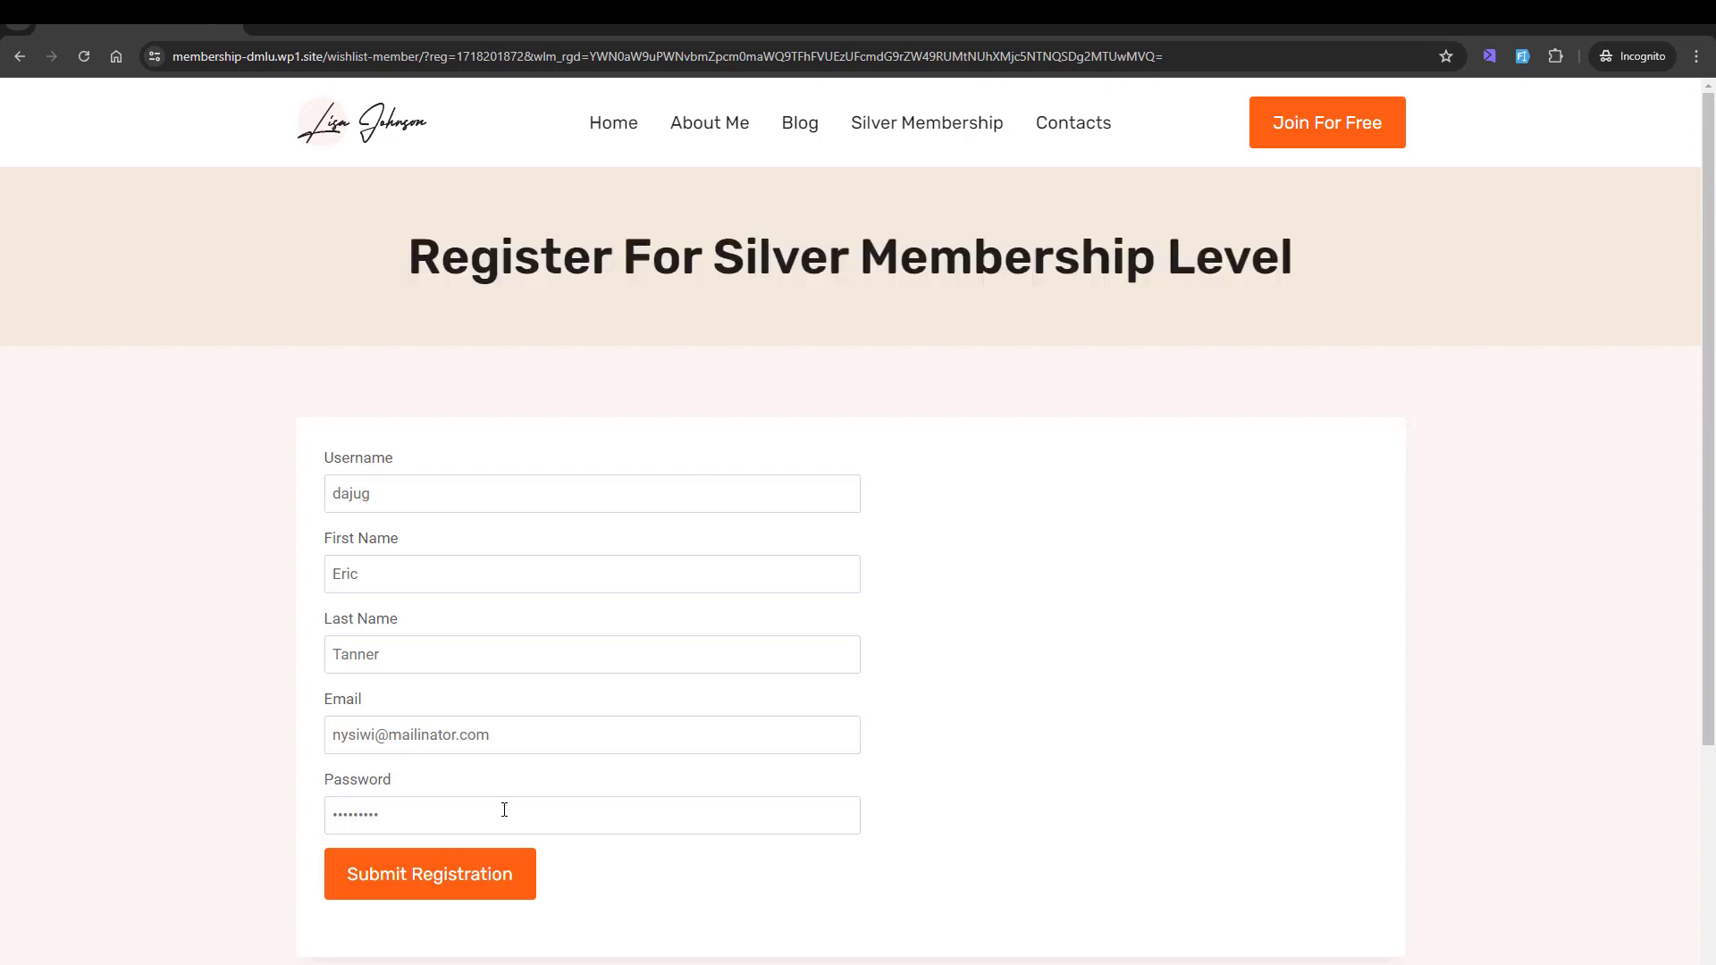
left_click(432, 883)
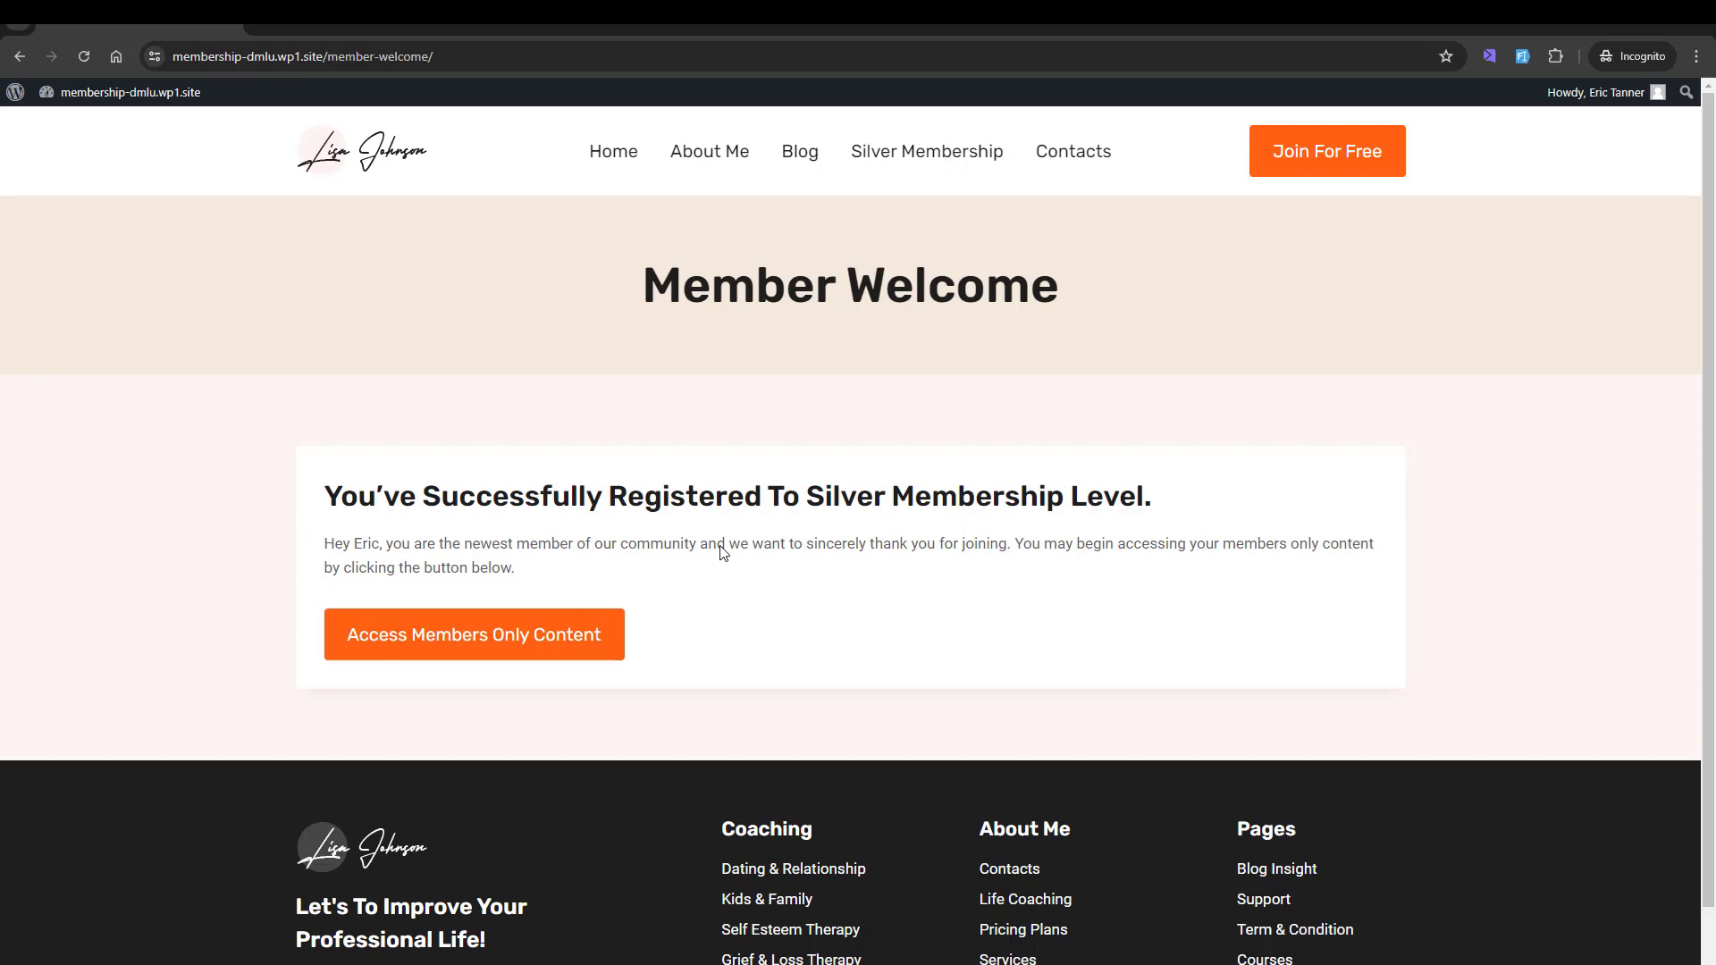
left_click(590, 631)
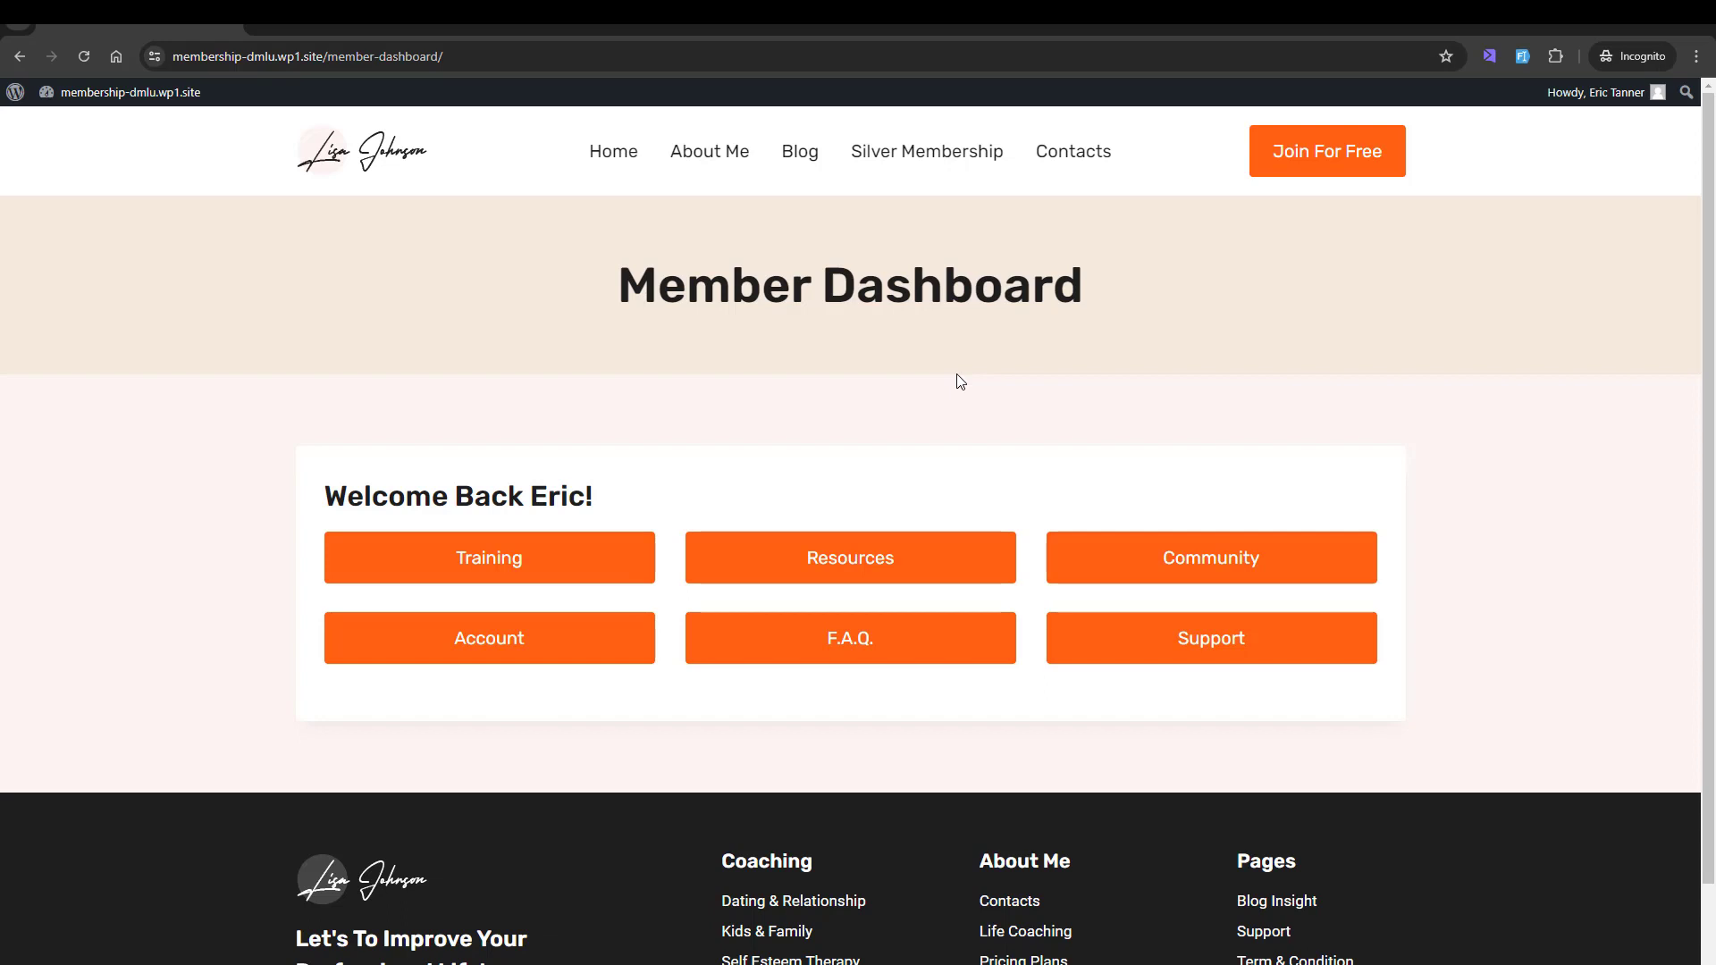
- Switch back to the WordPress admin window and open the WishList Member members list
mouse_move(387, 963)
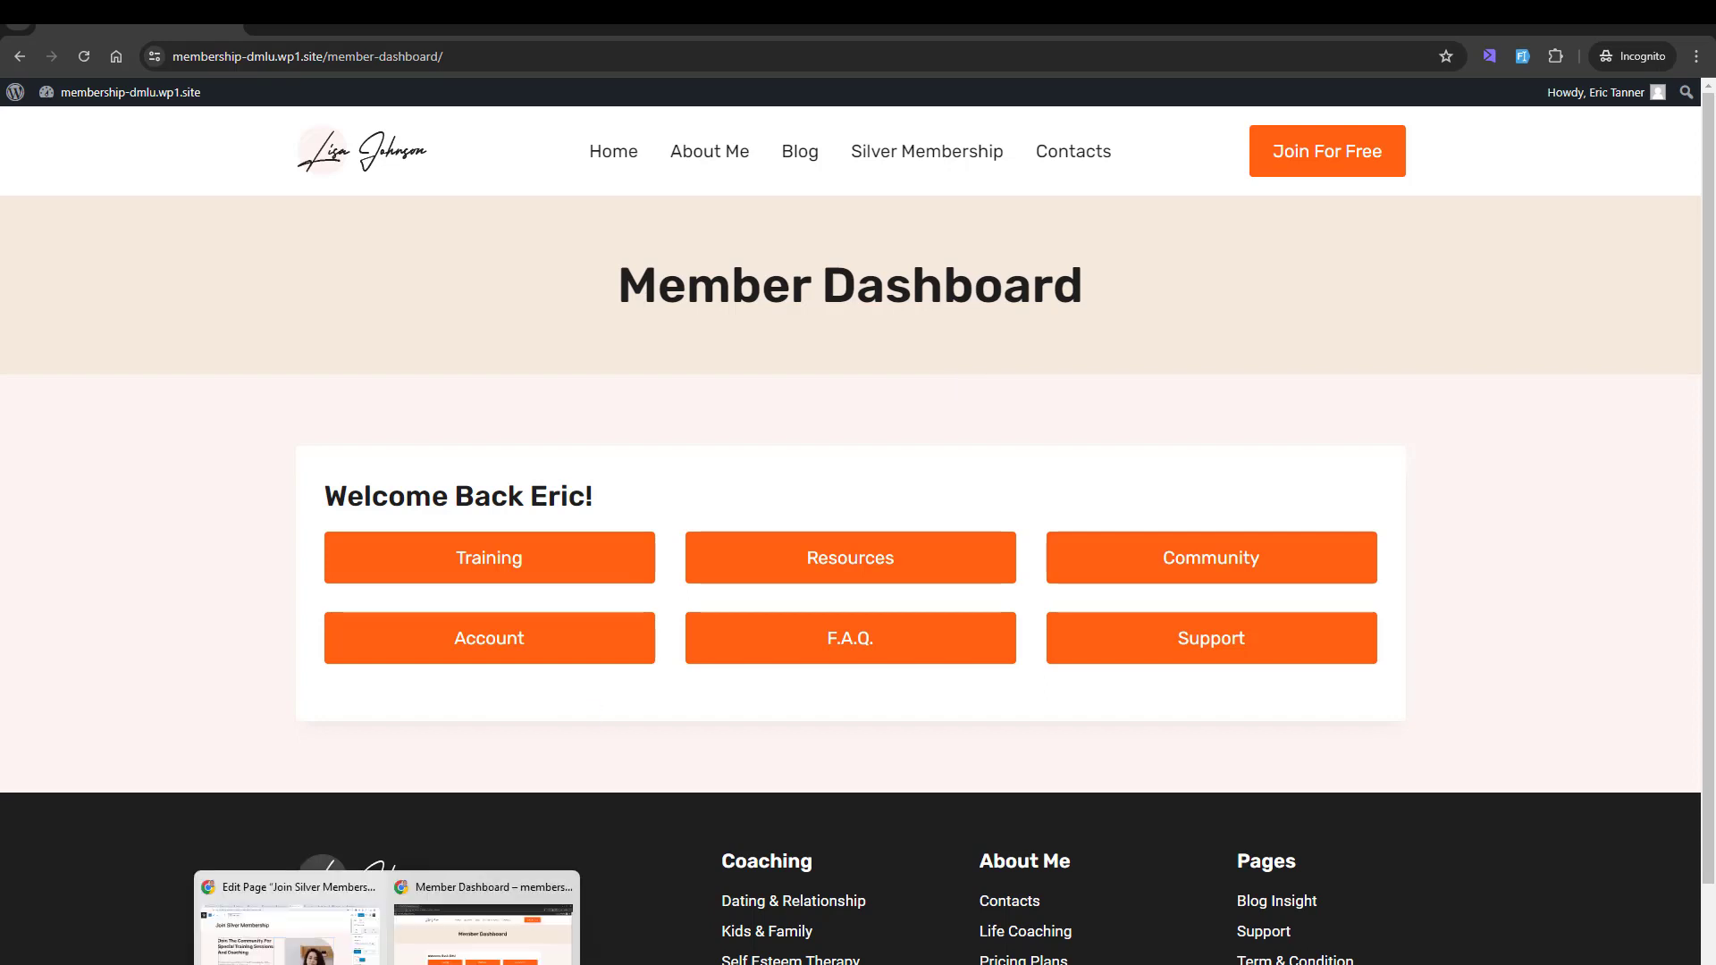
left_click(291, 929)
left_click(505, 28)
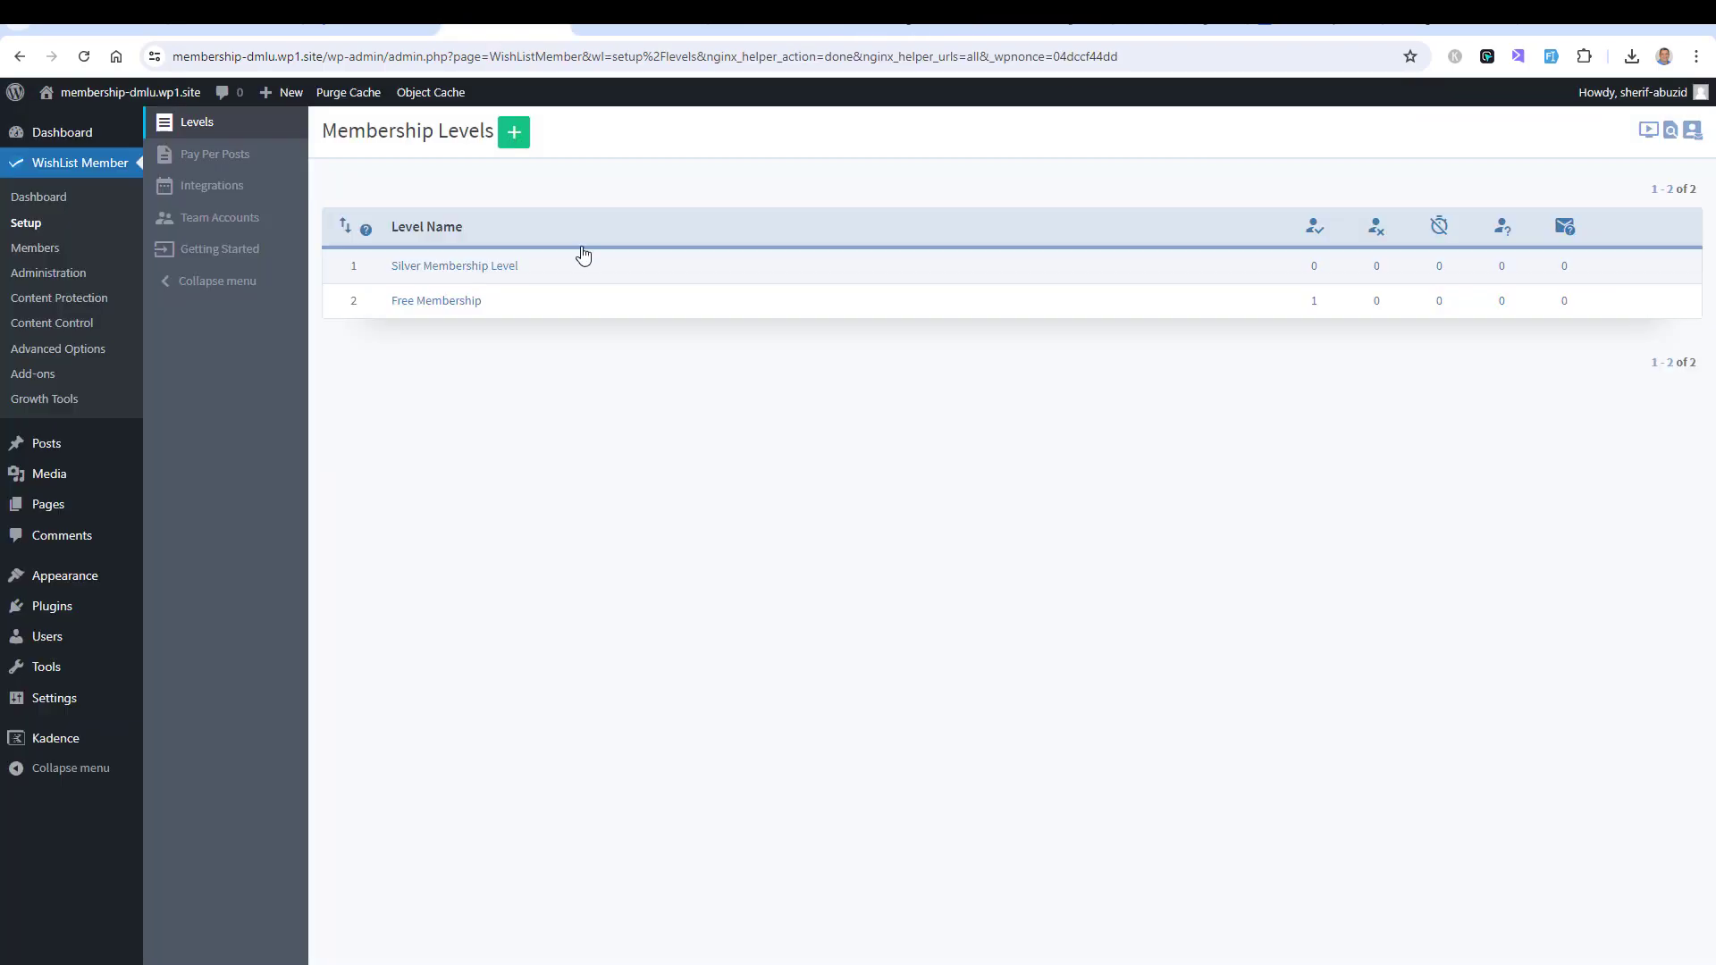
left_click(36, 252)
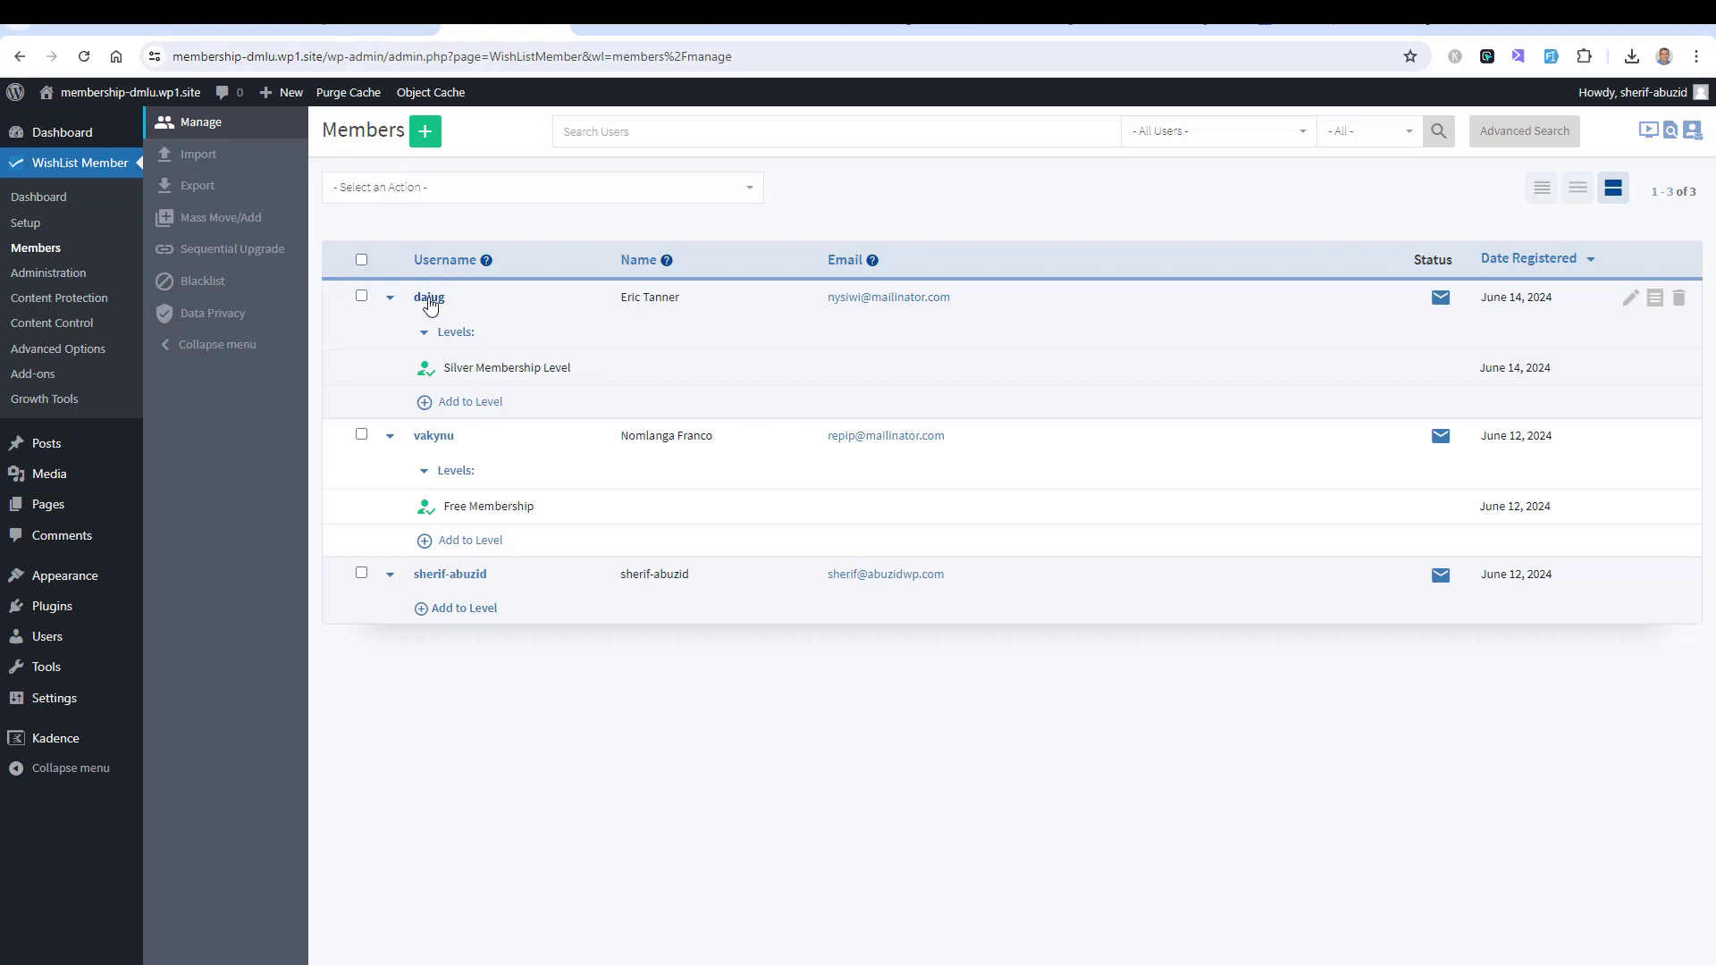
- Examine the newly registered Silver member's info, address, levels and advanced details, and close the record
left_click(429, 300)
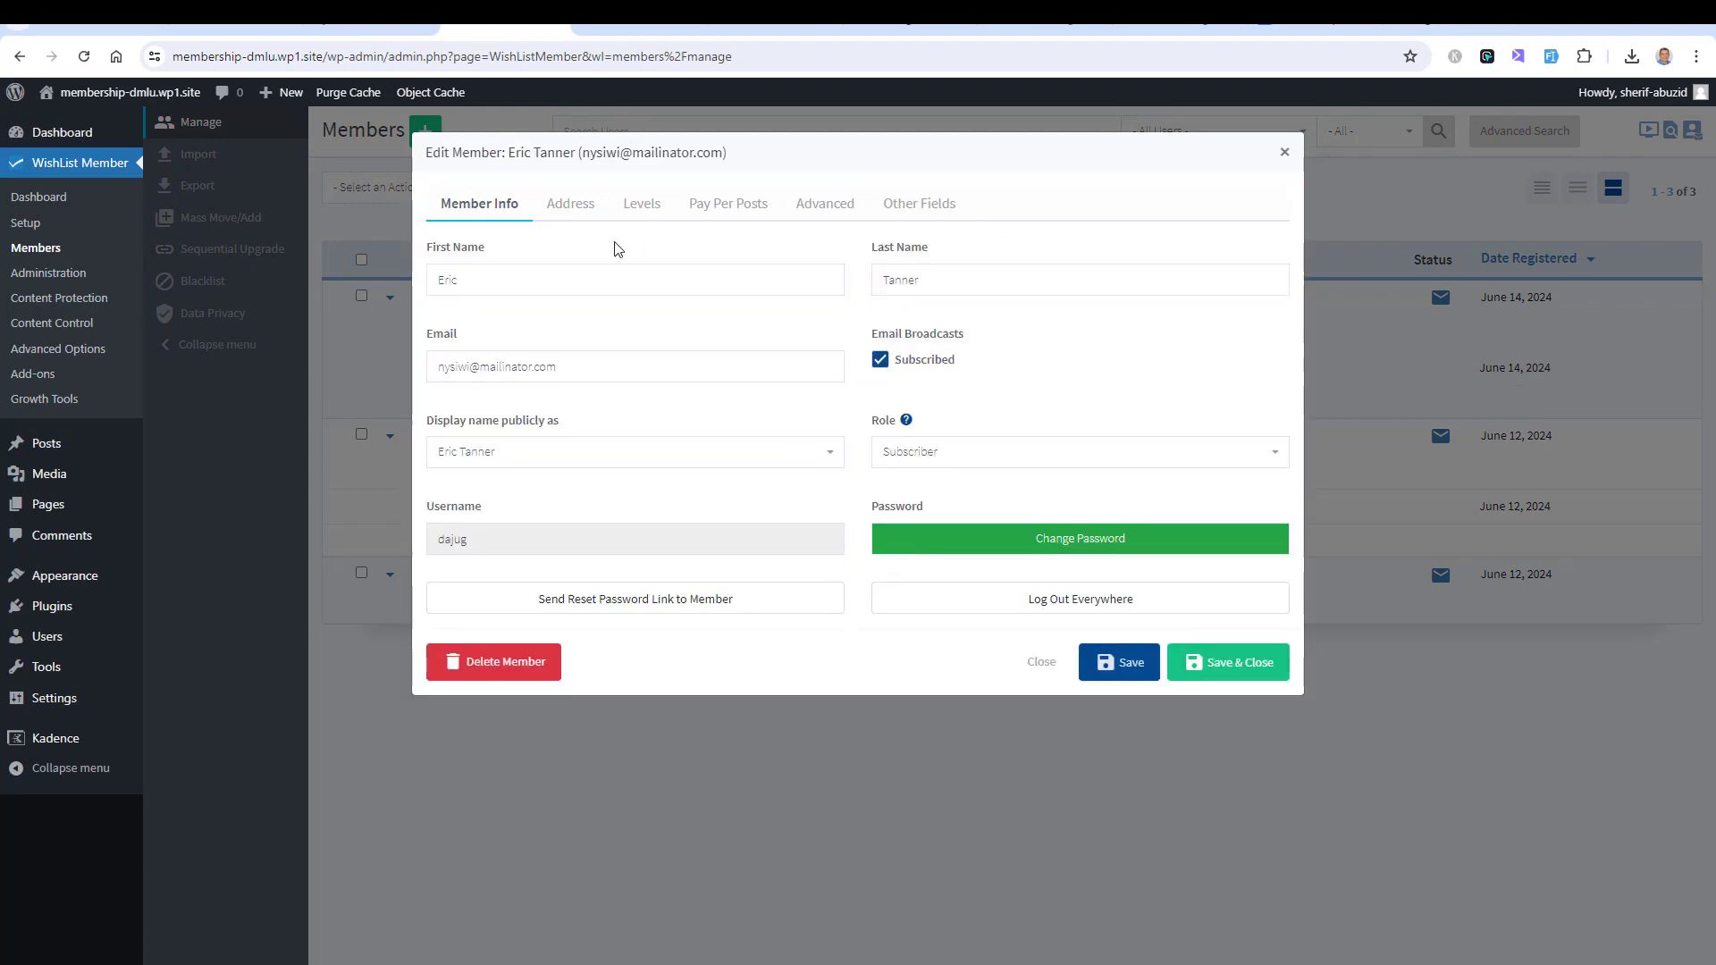
left_click(572, 213)
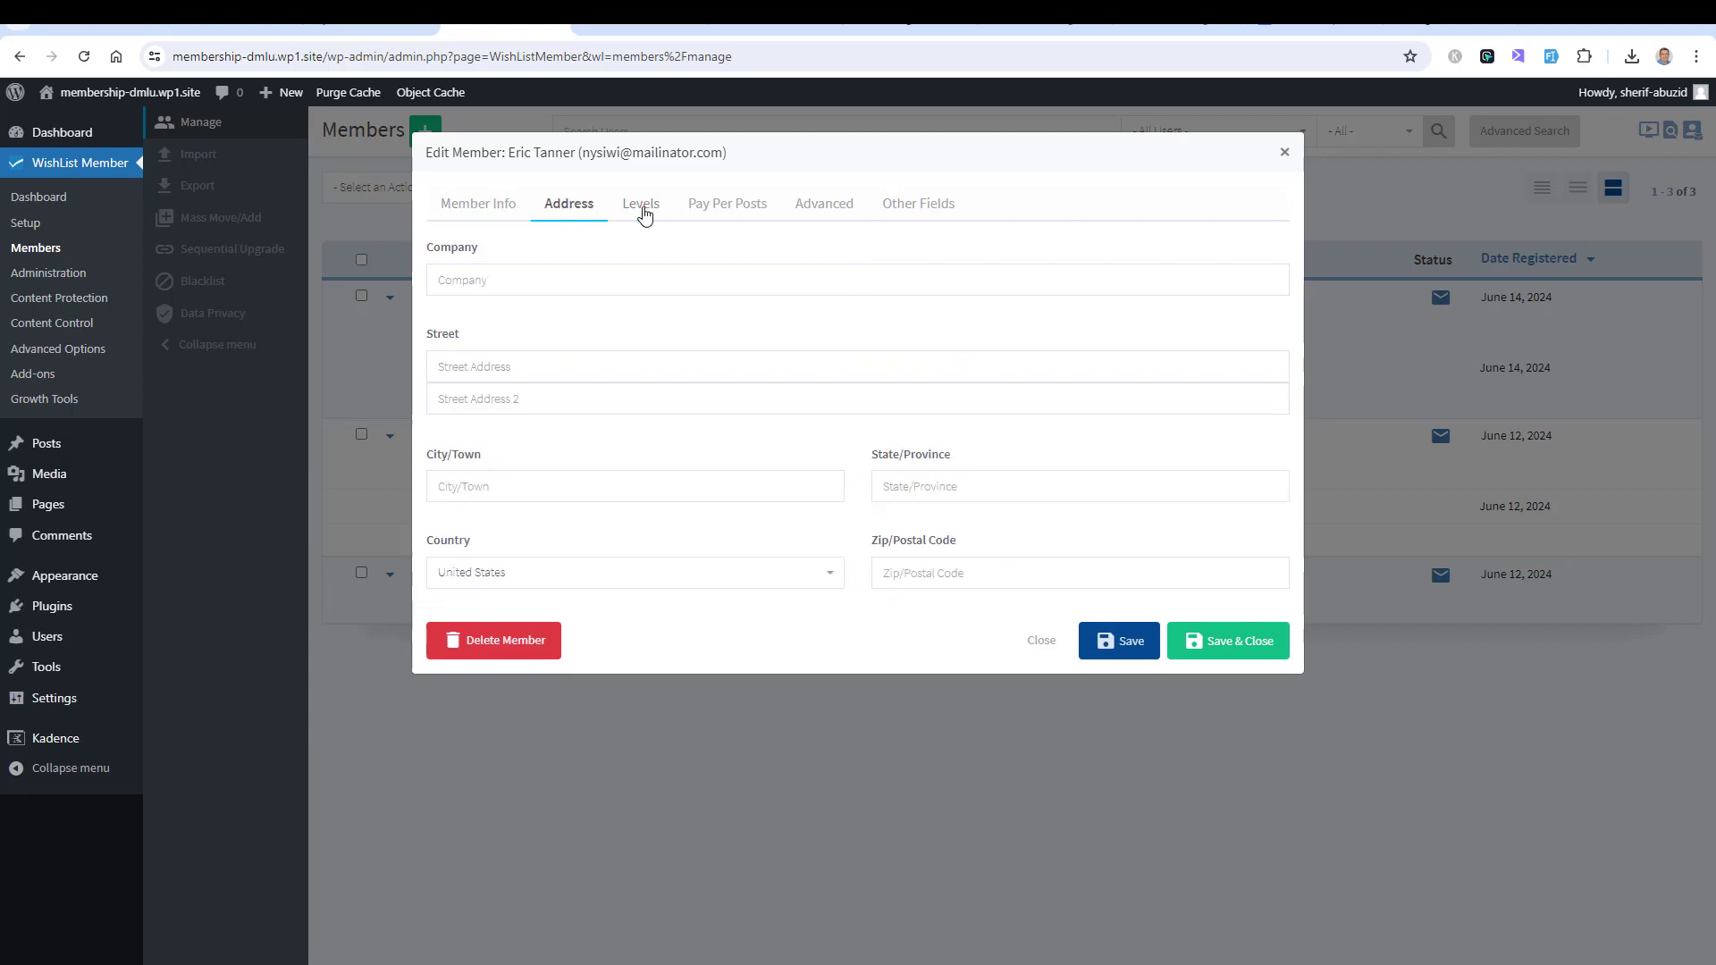
left_click(642, 211)
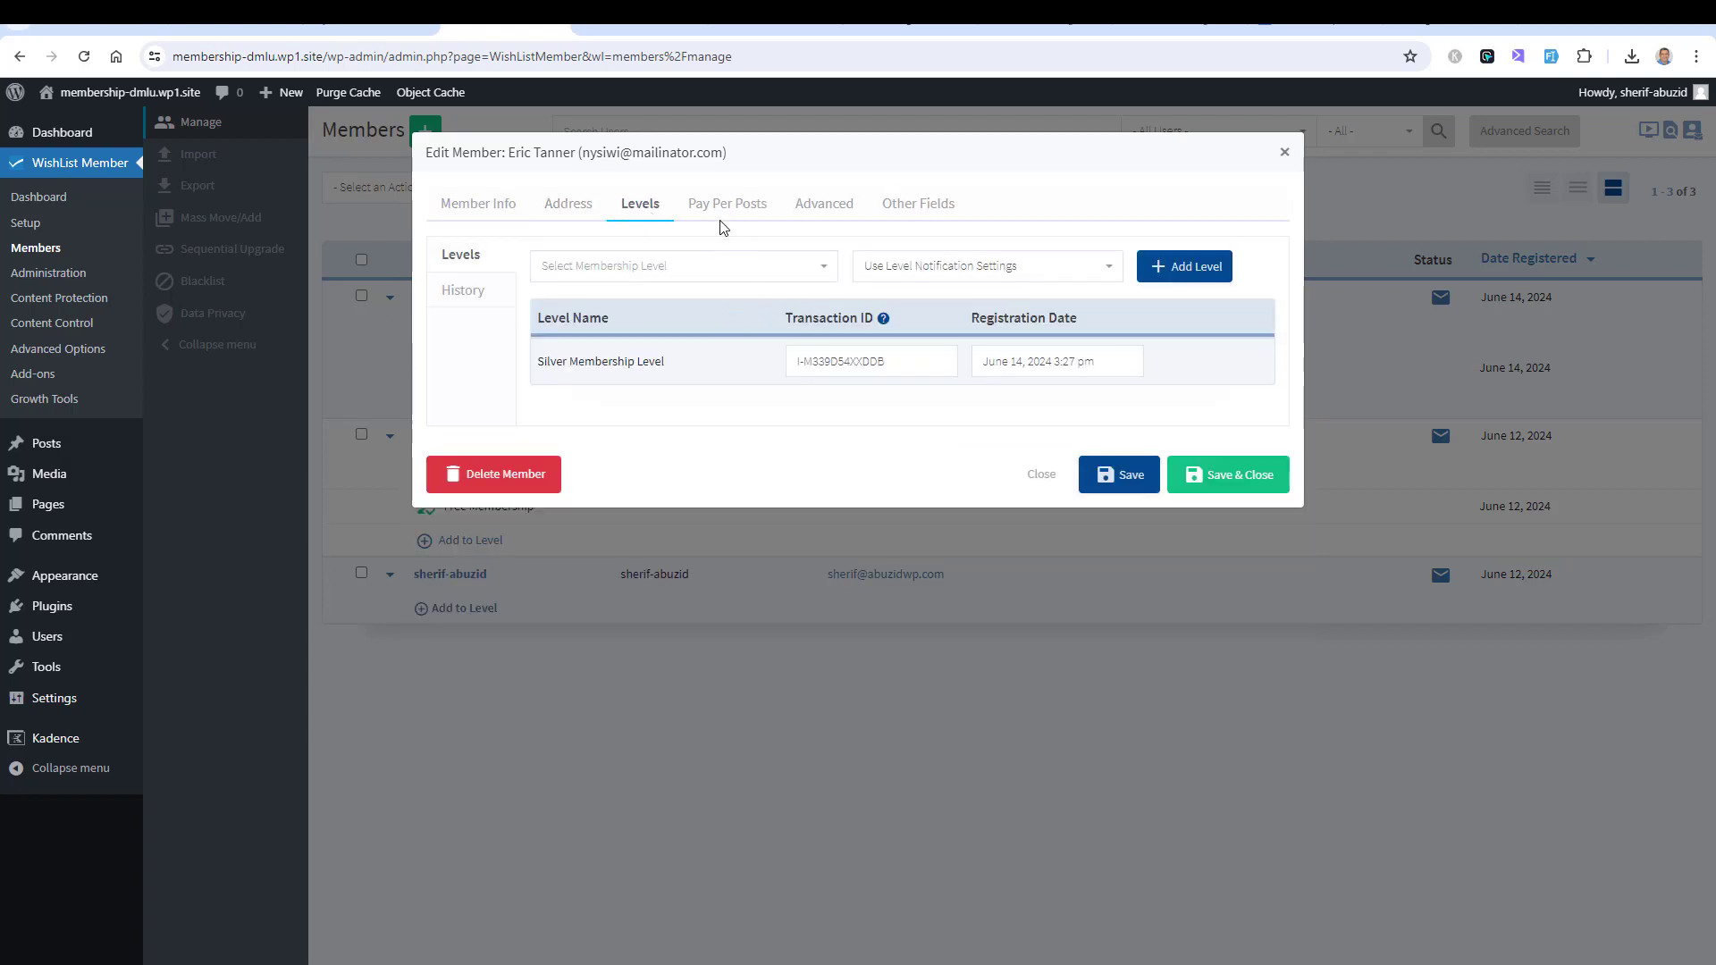
left_click(824, 213)
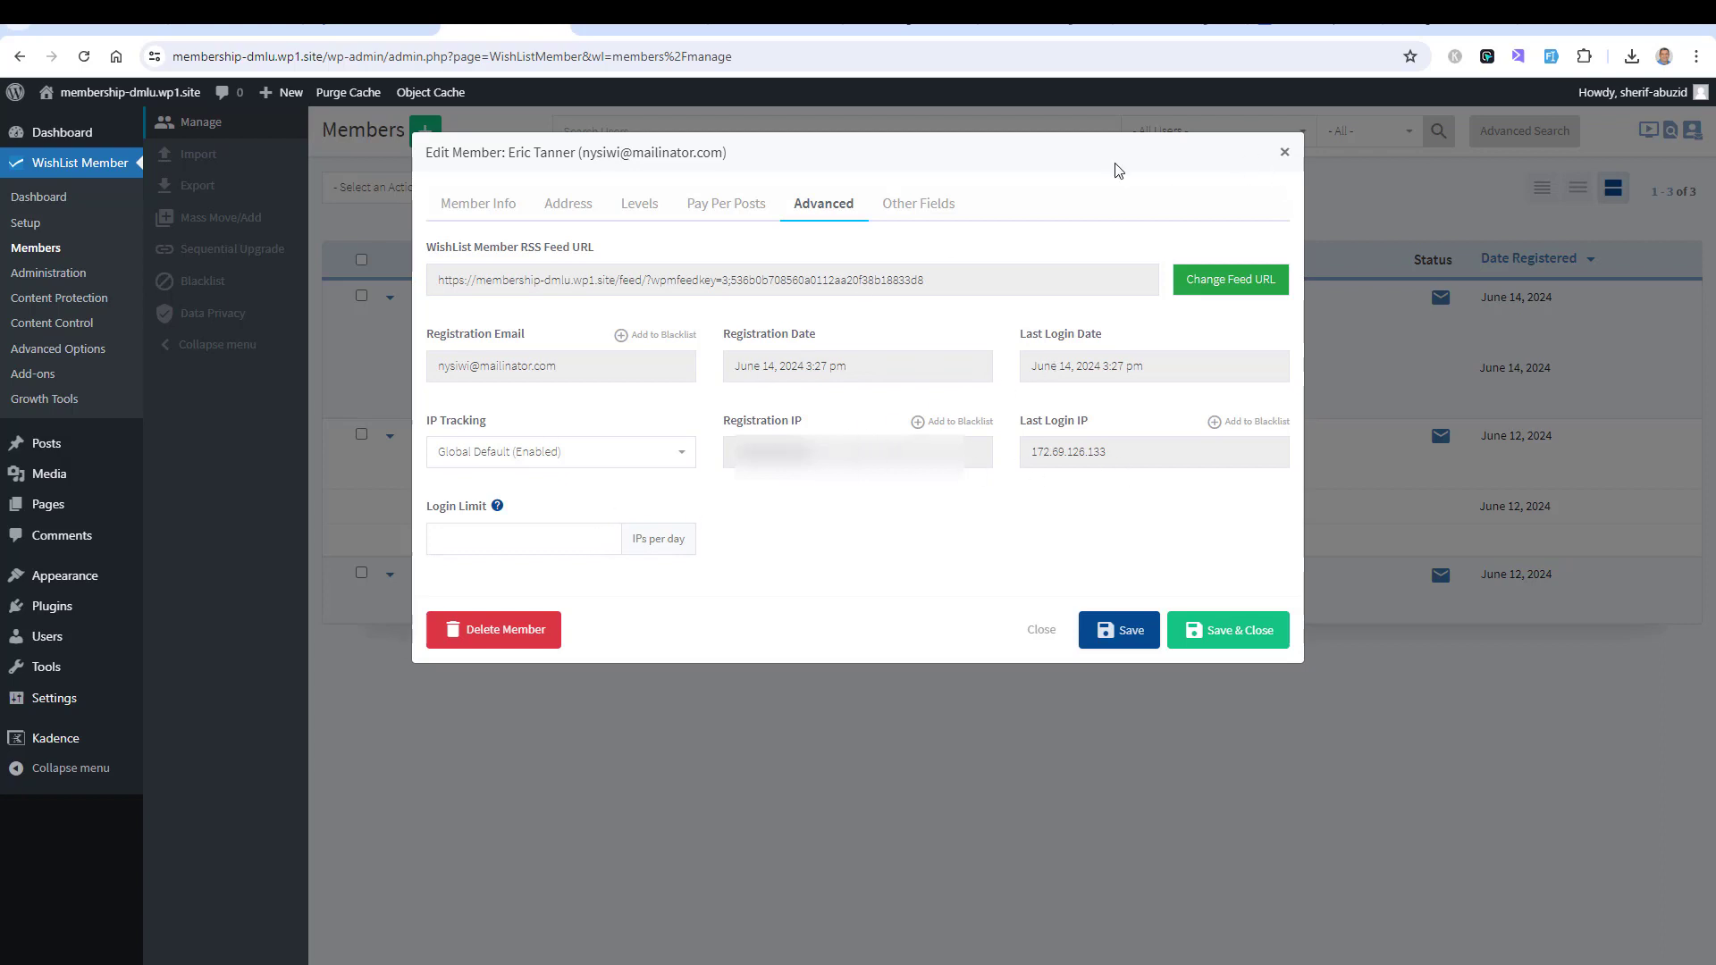
left_click(1284, 154)
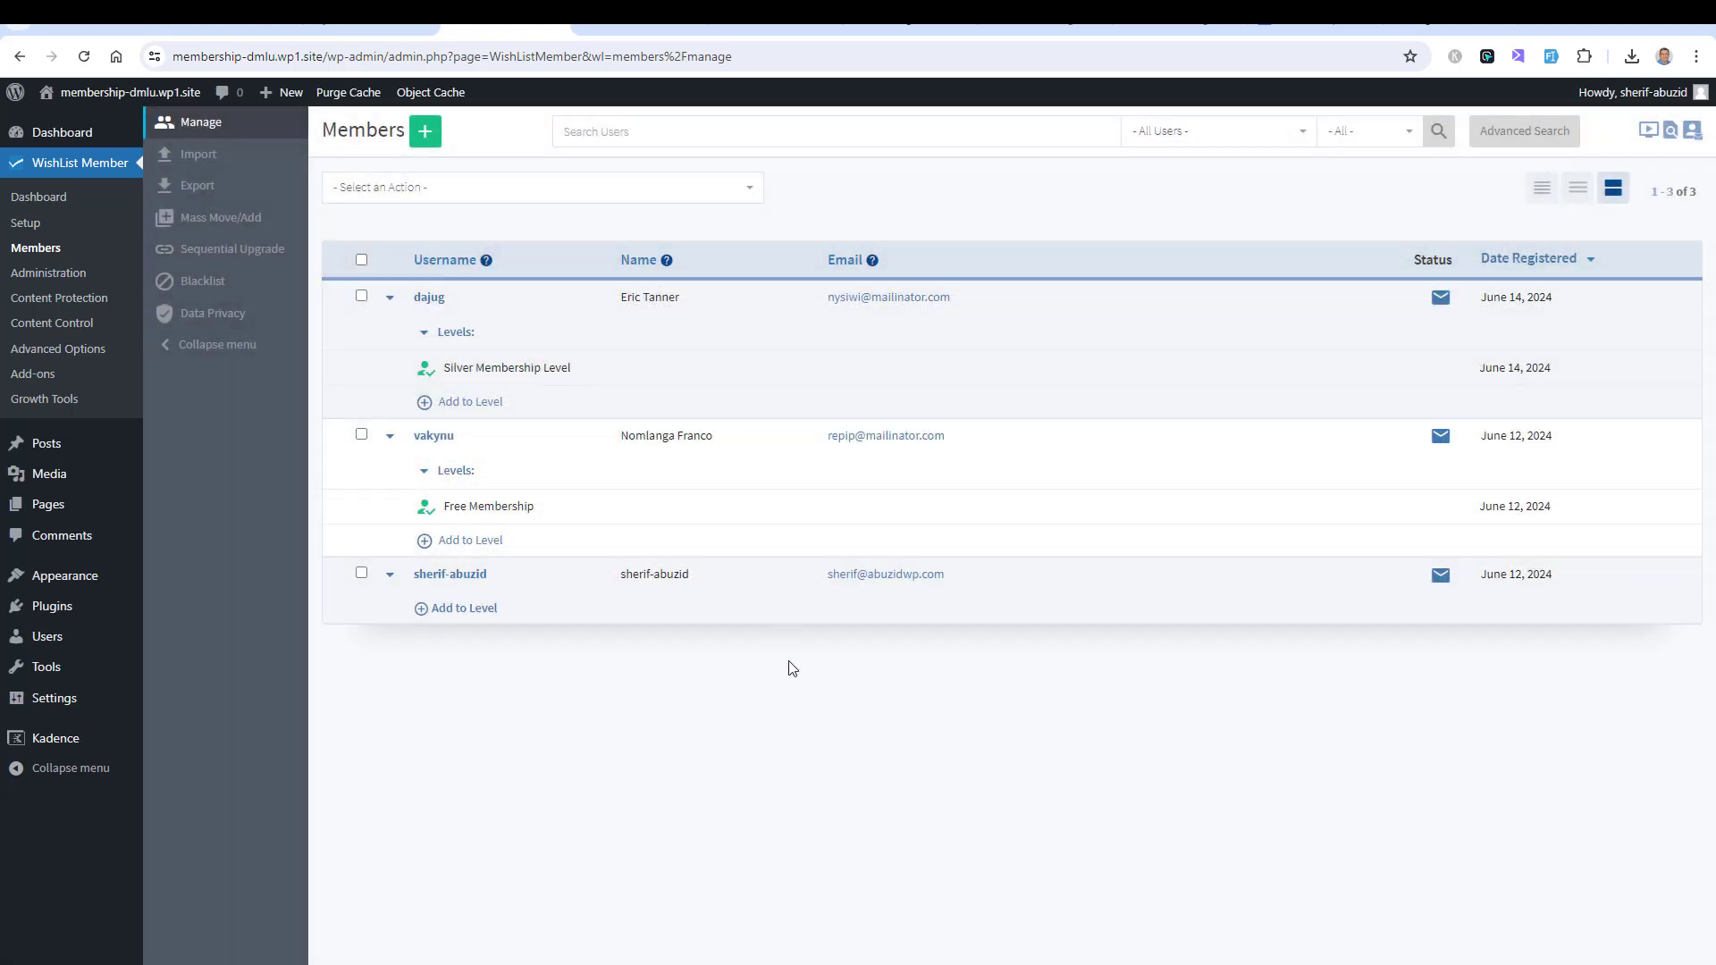
- Open the products of the PayPal Checkout integration, view the form for a new product, and close it without saving
left_click(27, 223)
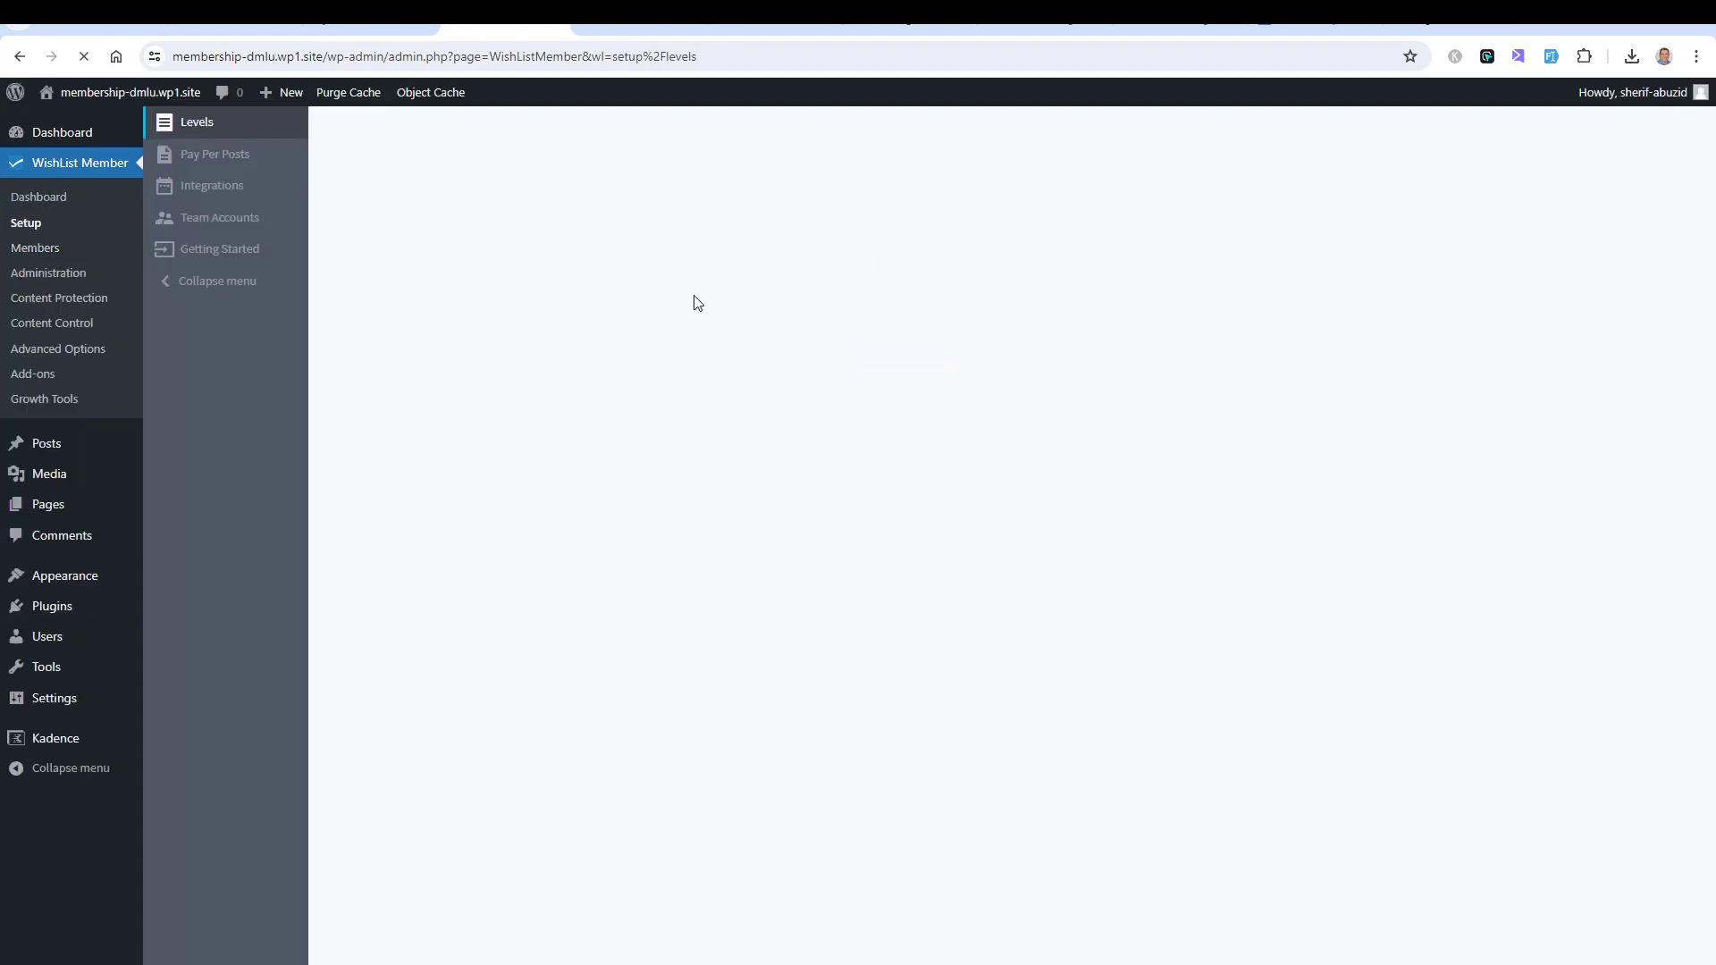
left_click(216, 189)
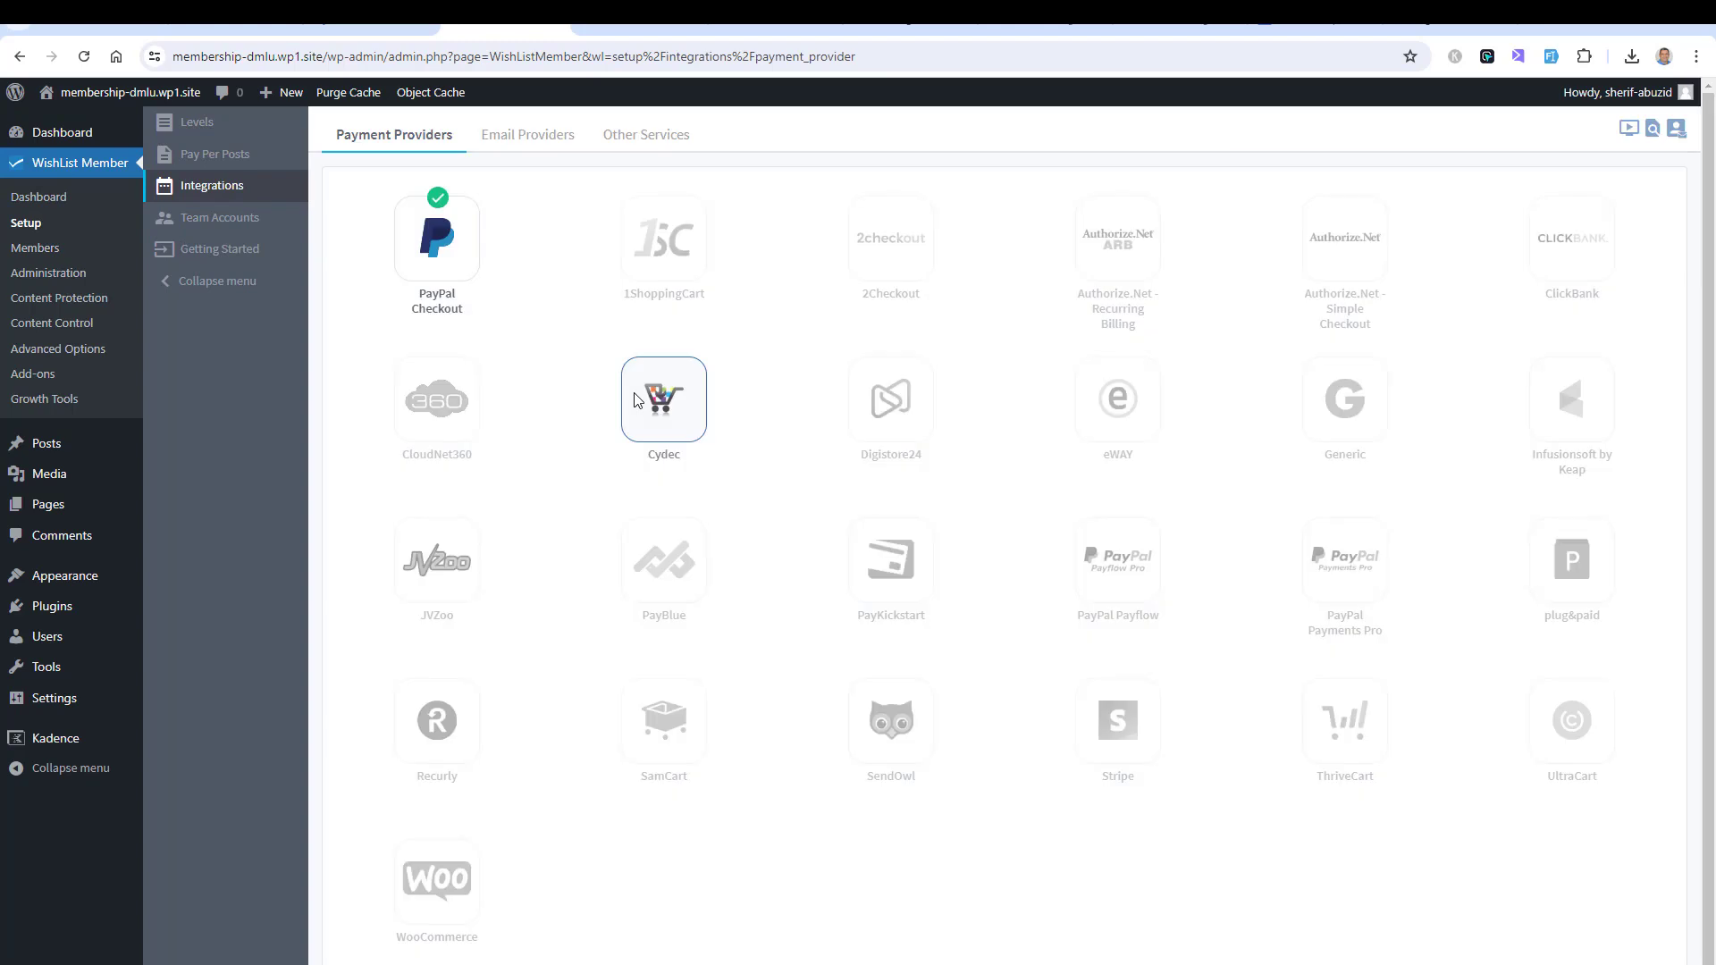
left_click(417, 268)
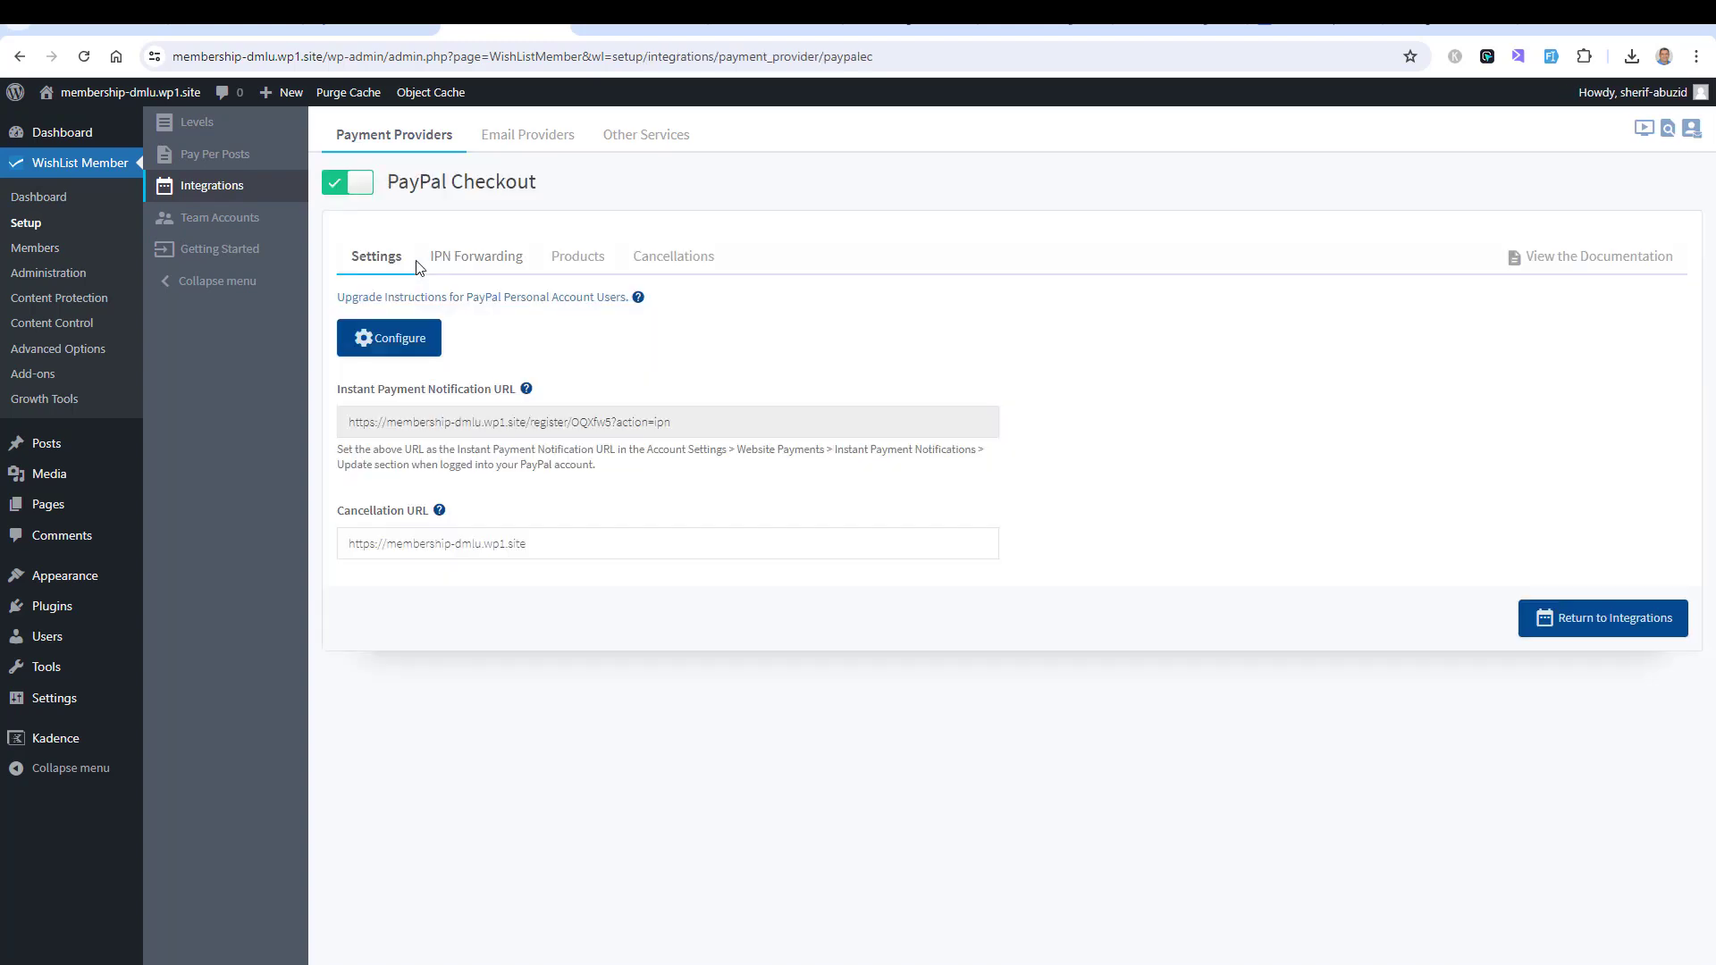
left_click(565, 261)
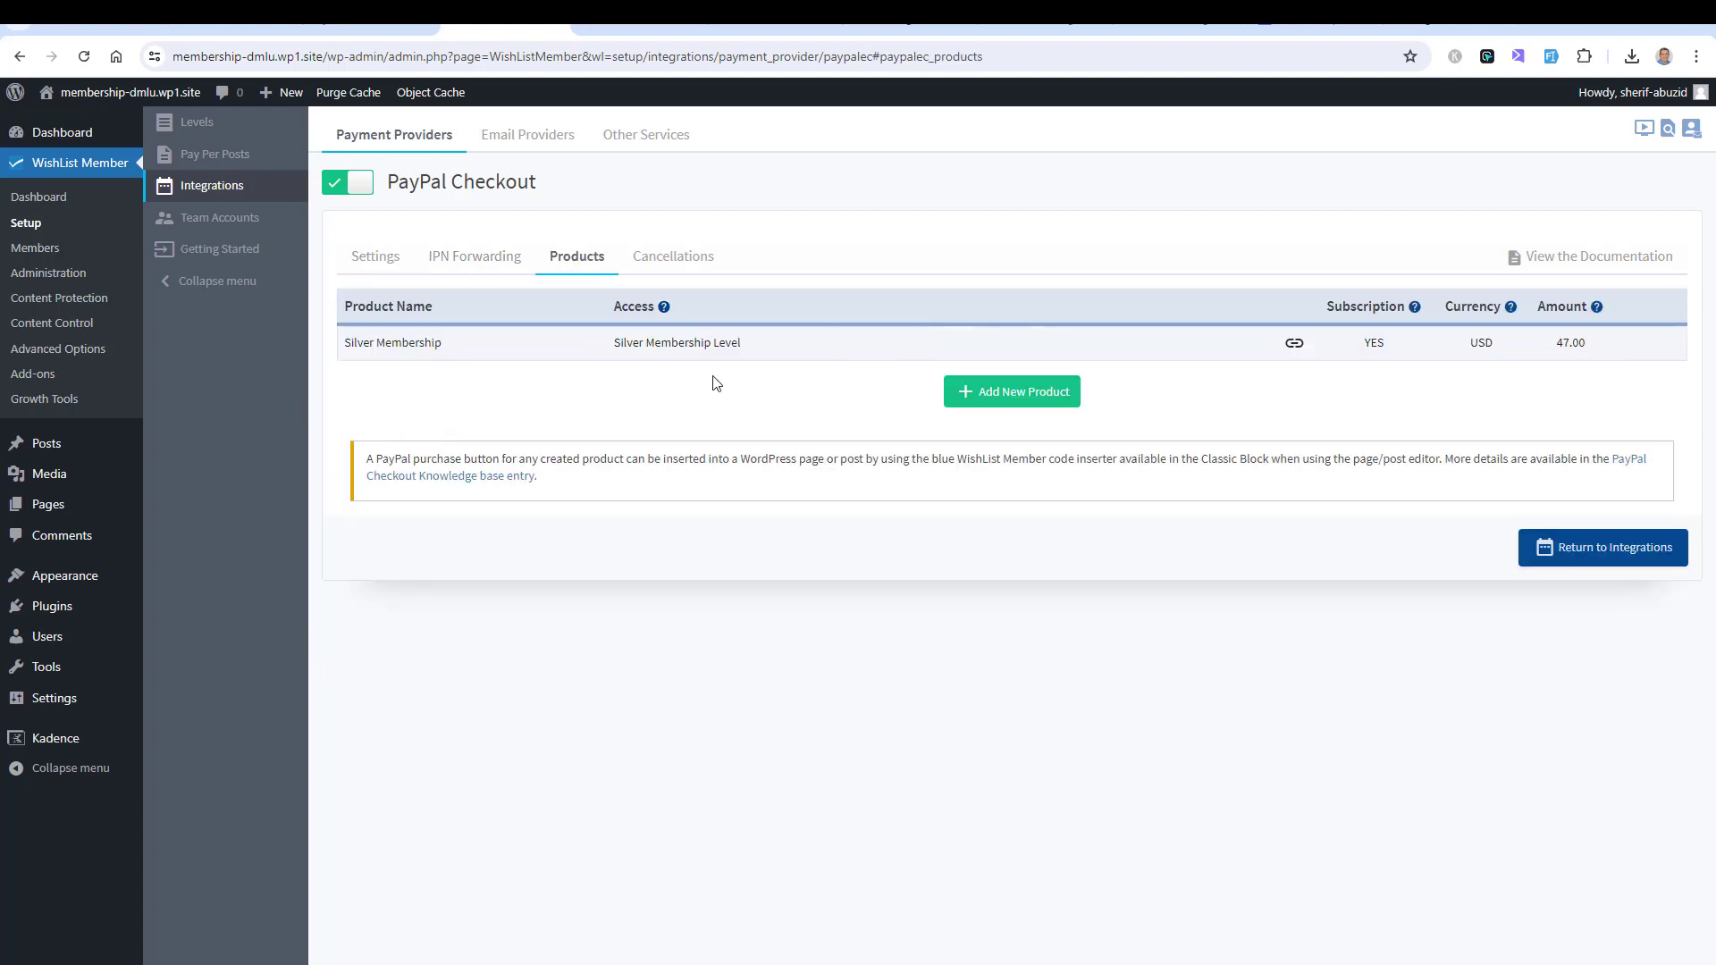
left_click(1055, 394)
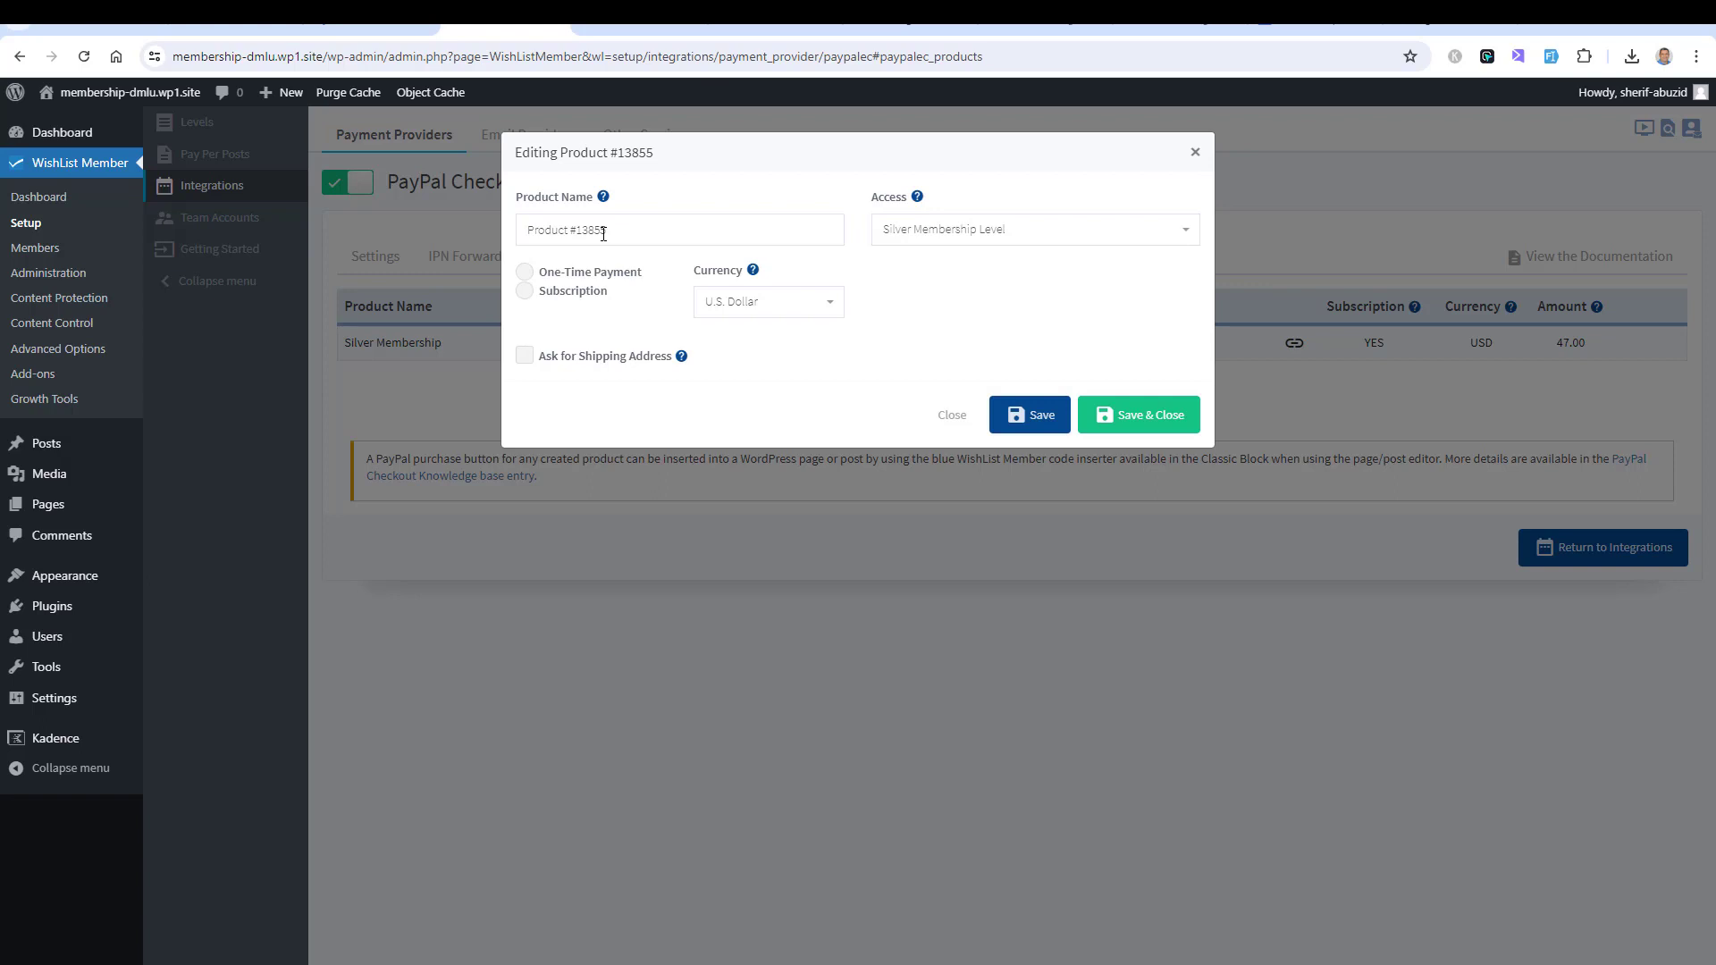
left_click(1194, 153)
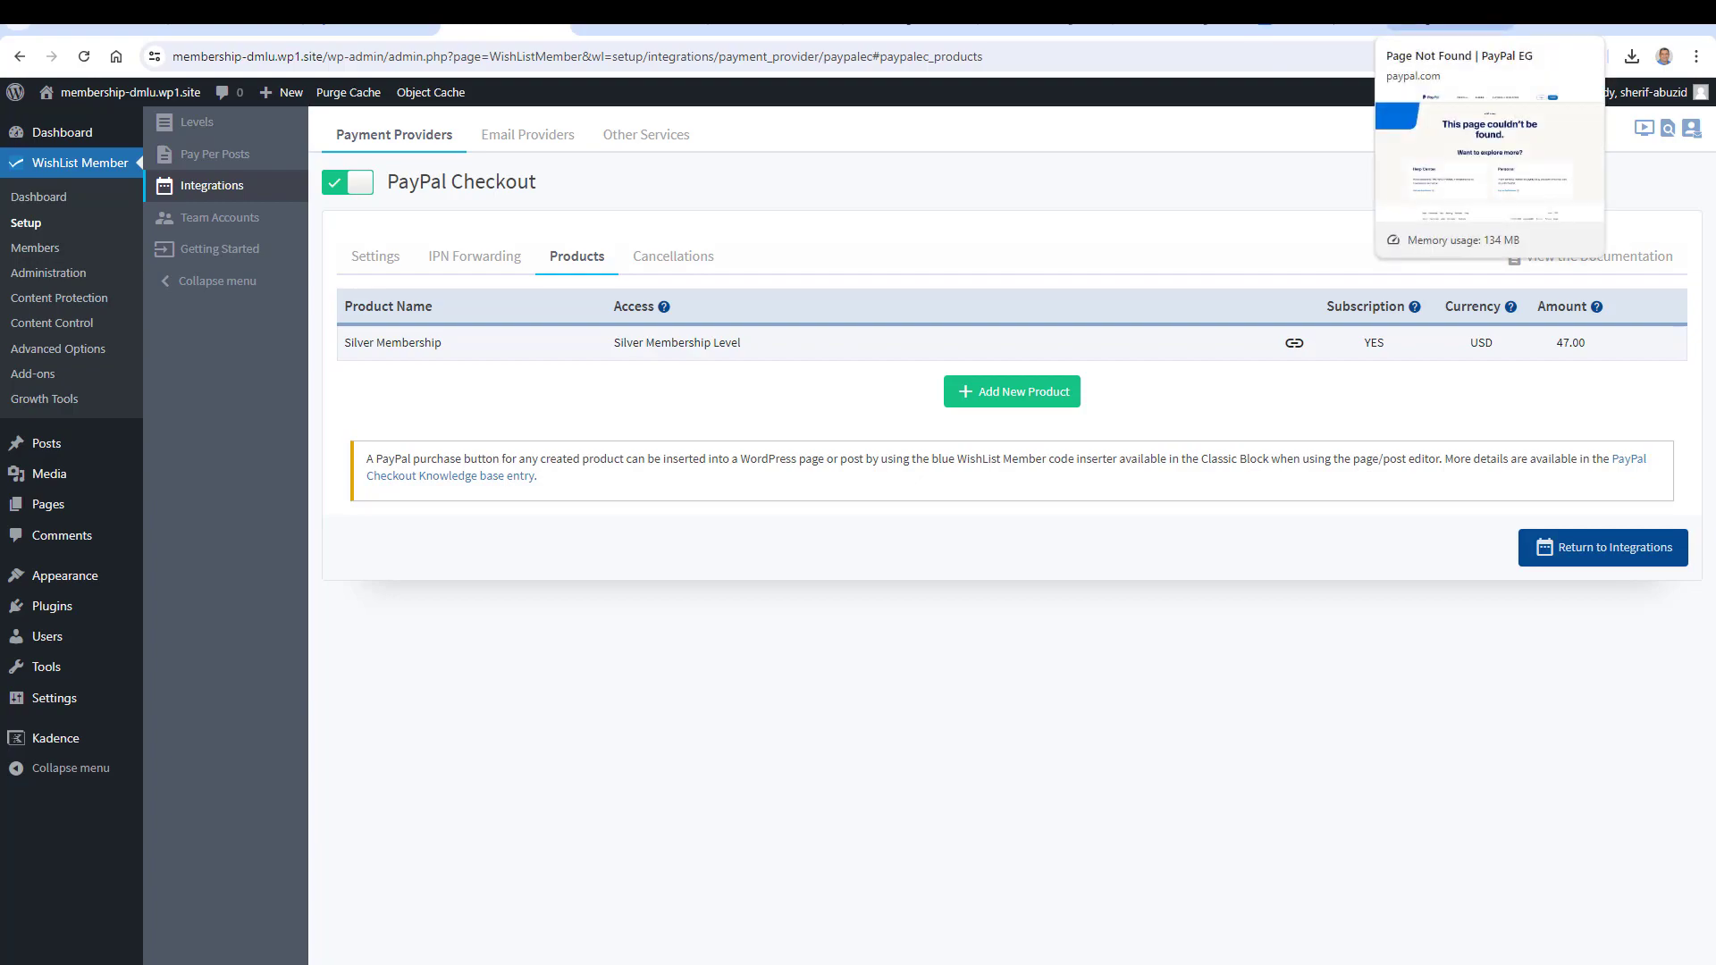
- In the PayPal Developer Dashboard notifications, examine the buyer's "Review your new automatic payment setup for Test Store" email for the payment and trial details
left_click(1448, 27)
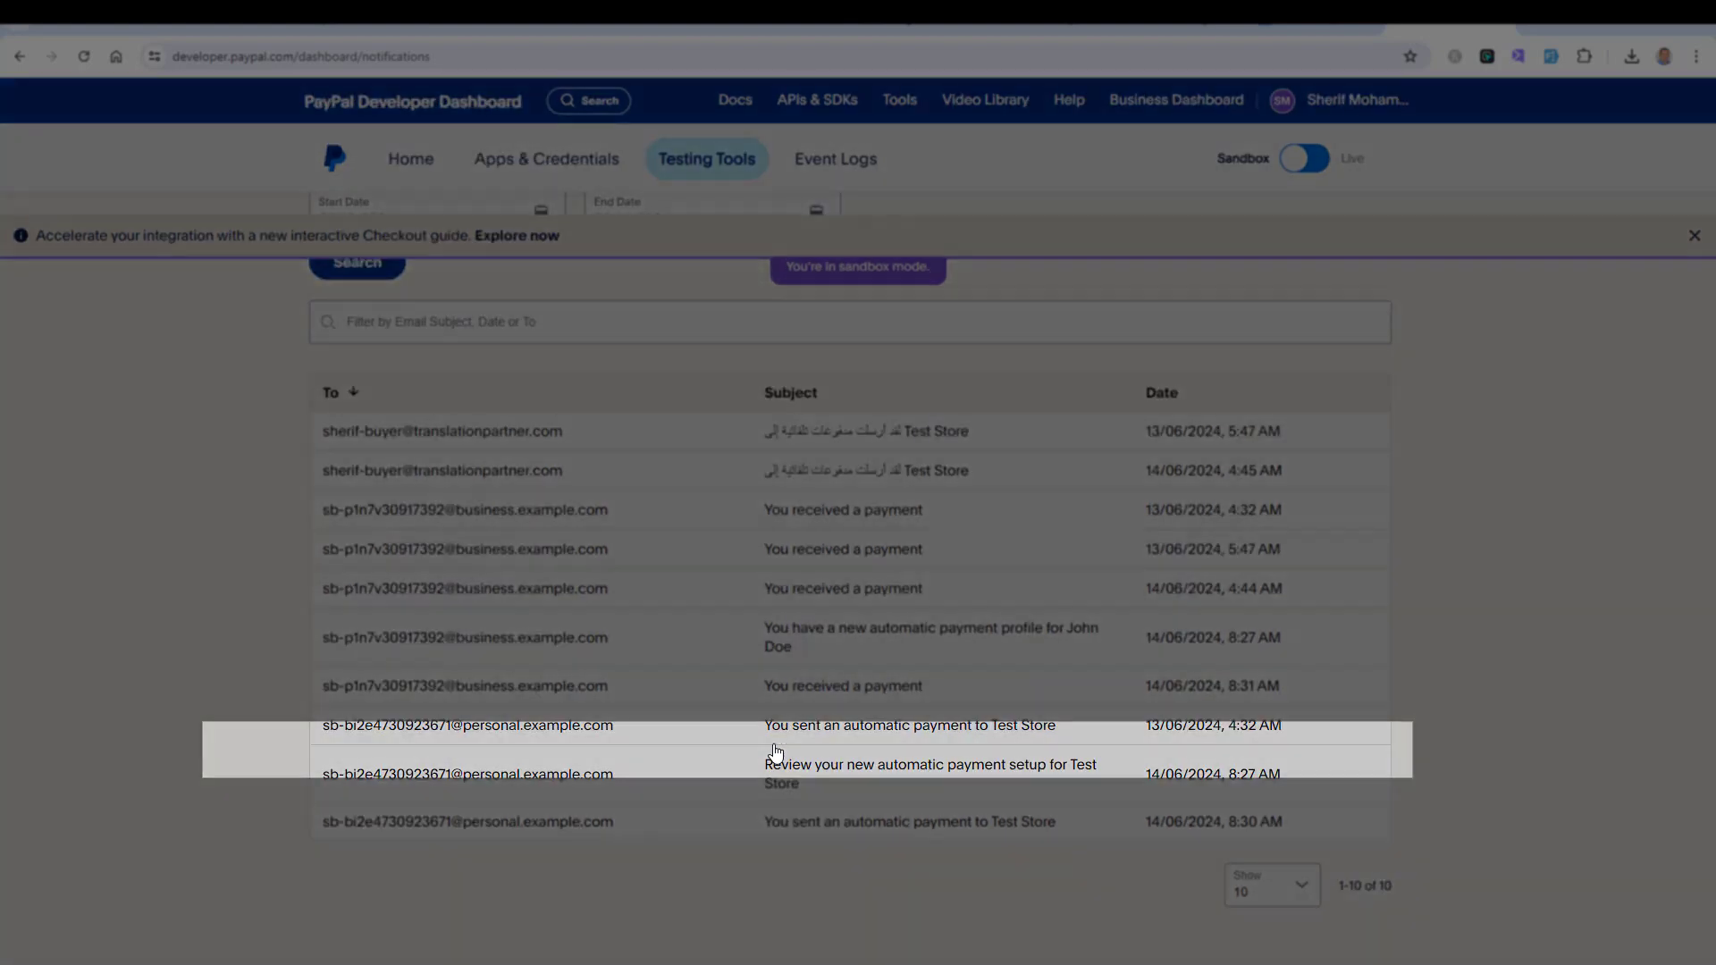
left_click(775, 755)
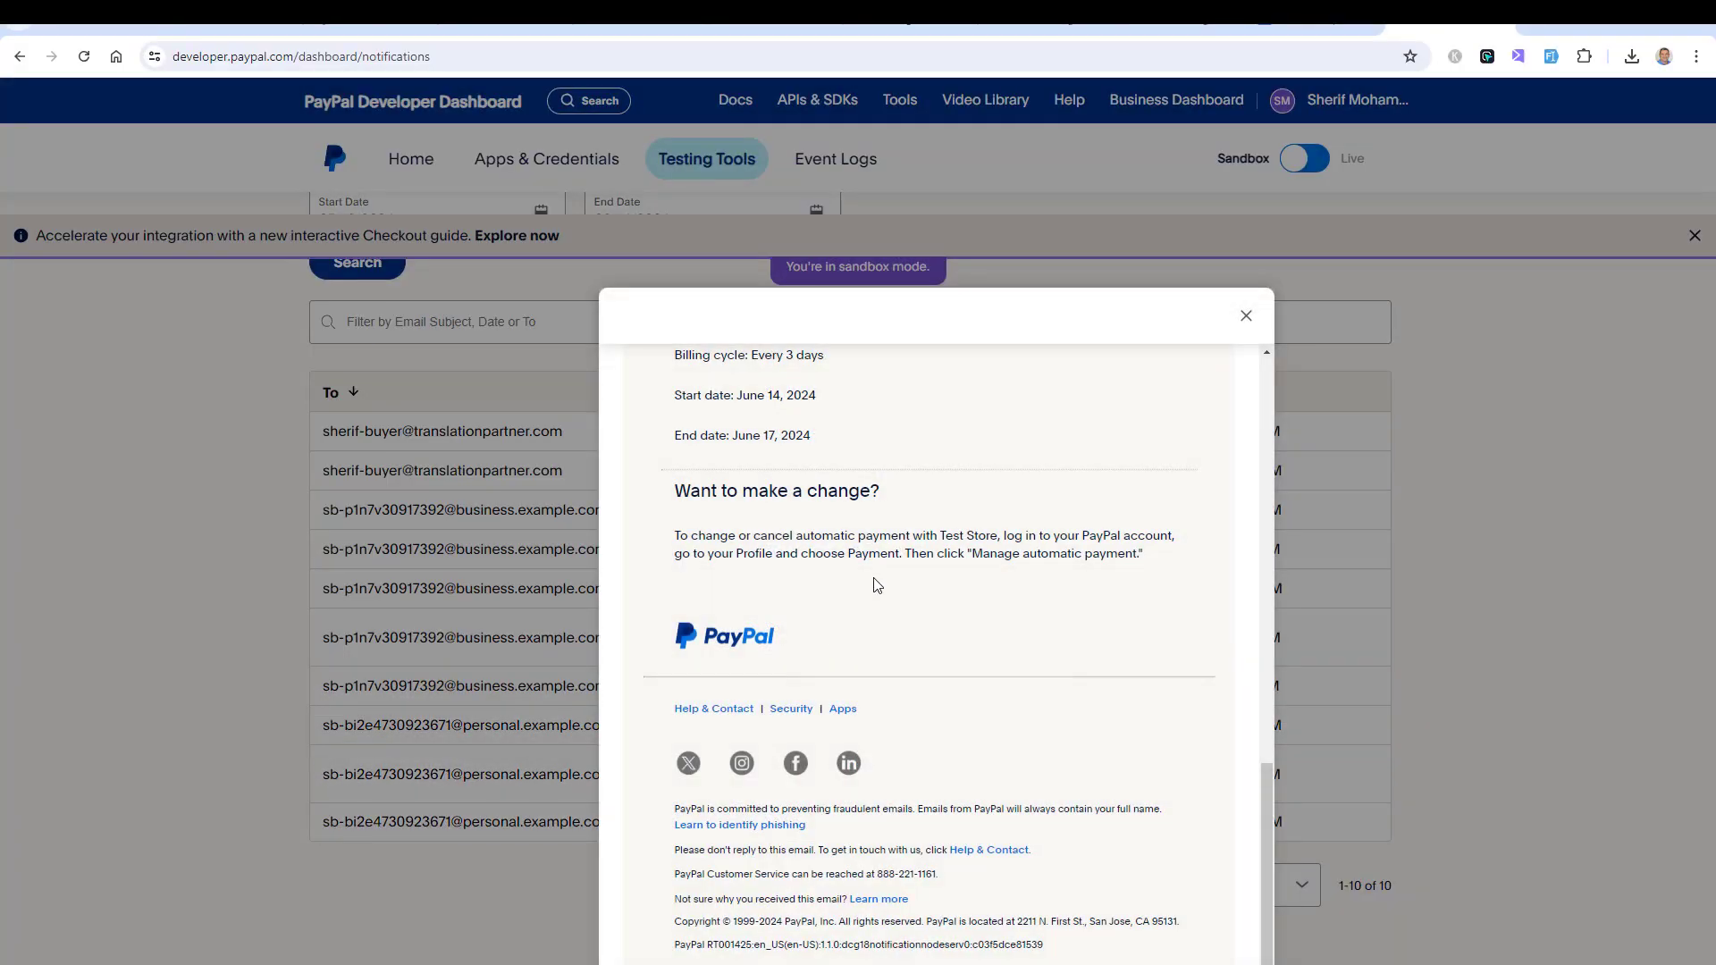
scroll(874, 585, "up", 10)
scroll(873, 585, "up", 1)
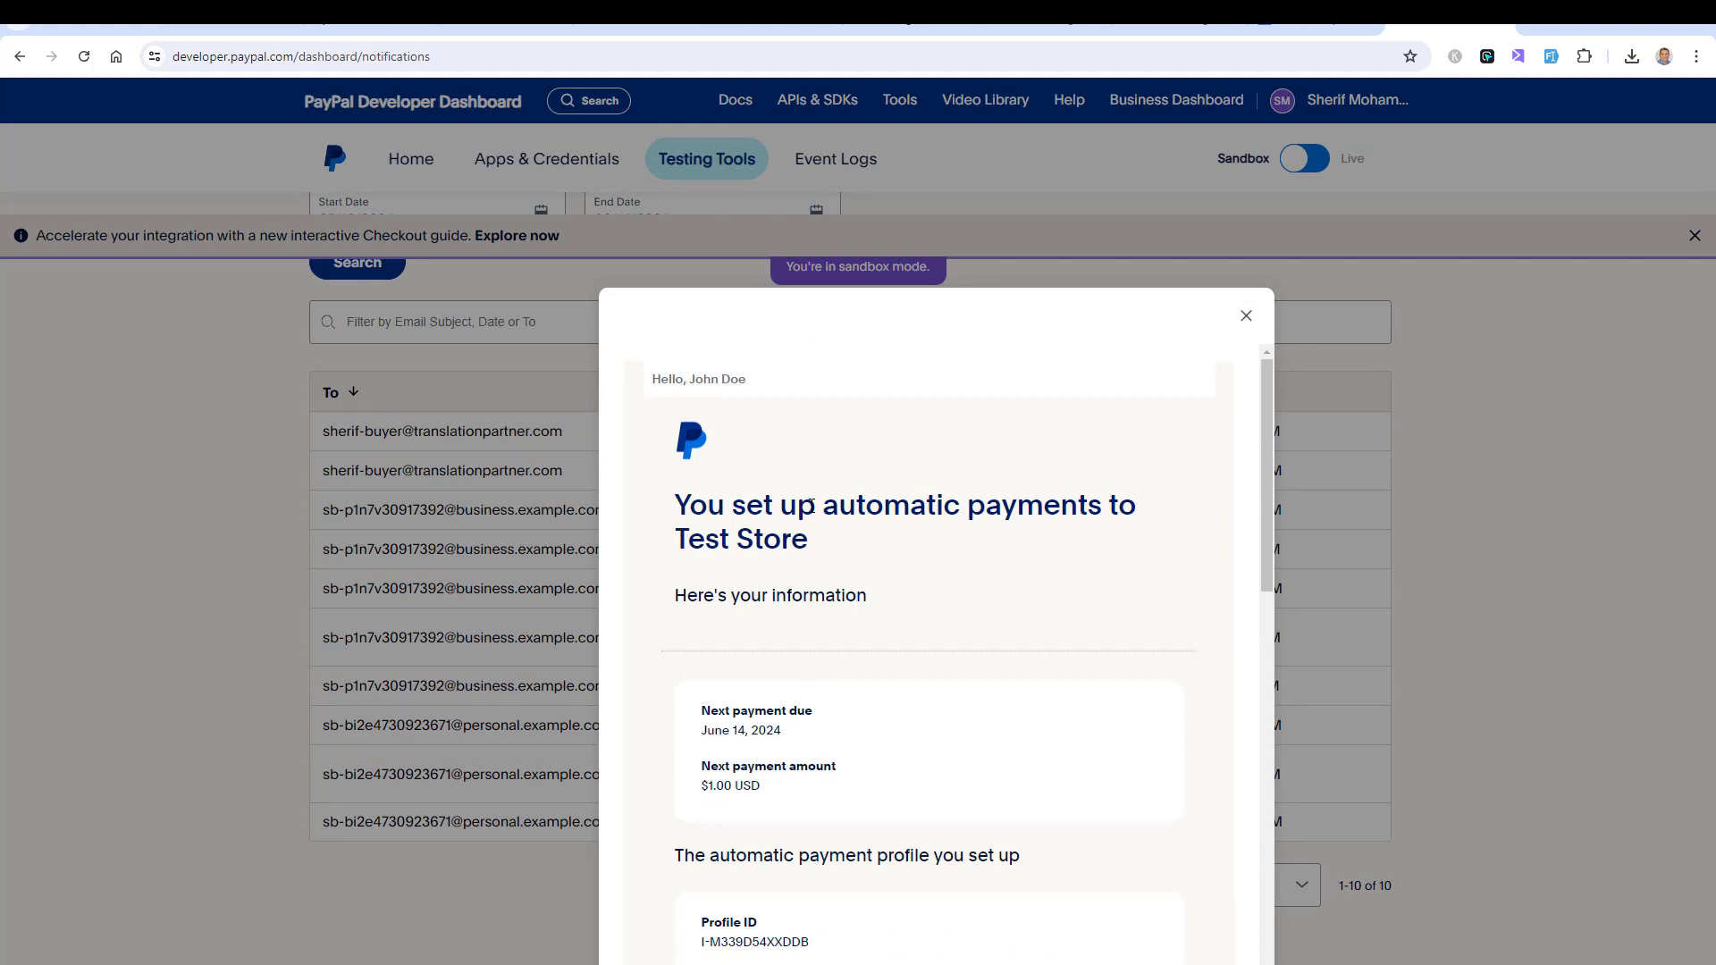
scroll(844, 541, "down", 2)
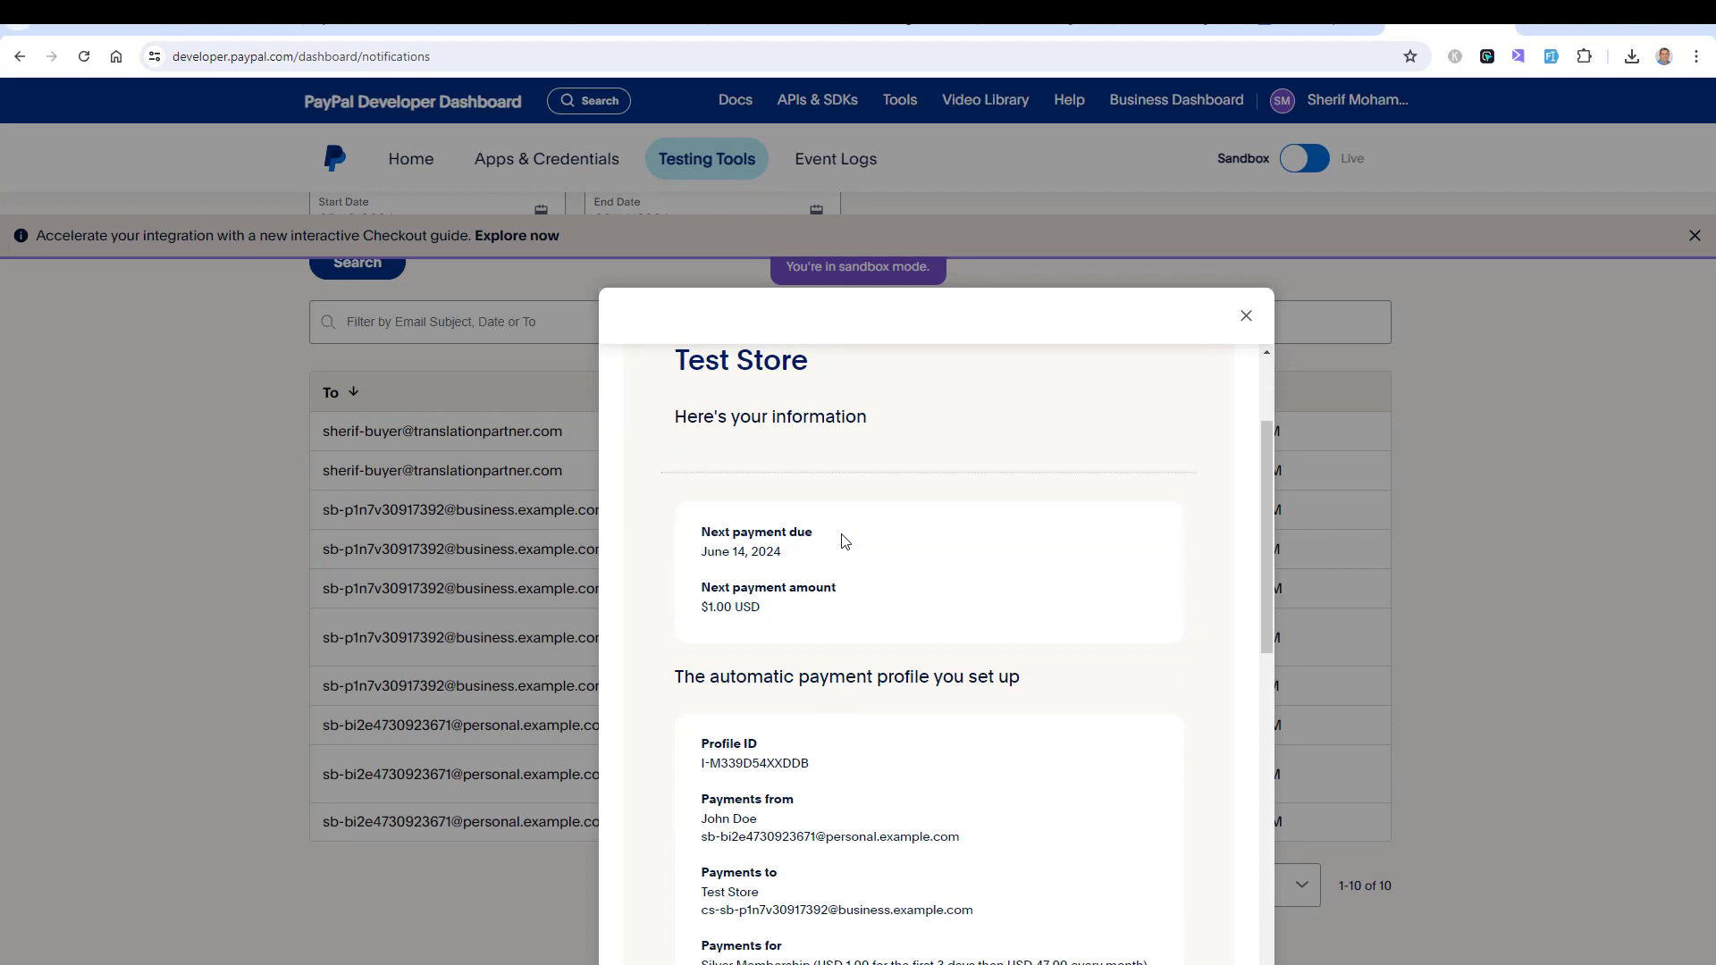
scroll(844, 540, "down", 1)
scroll(918, 683, "down", 3)
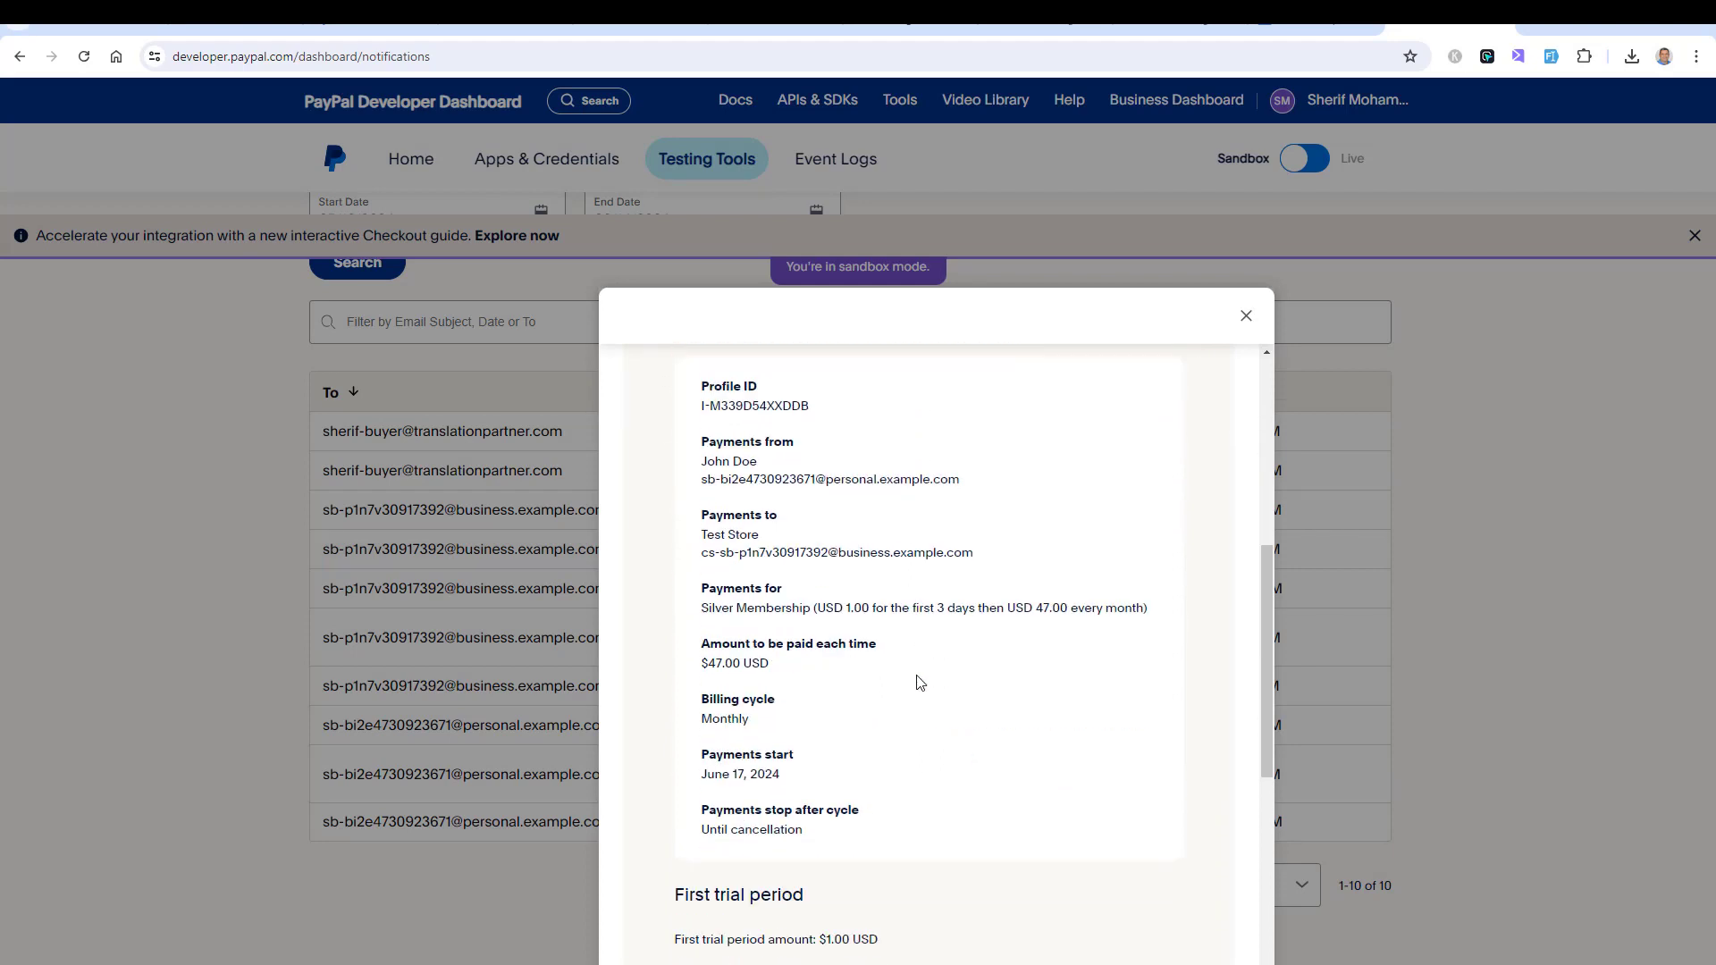
scroll(918, 683, "down", 2)
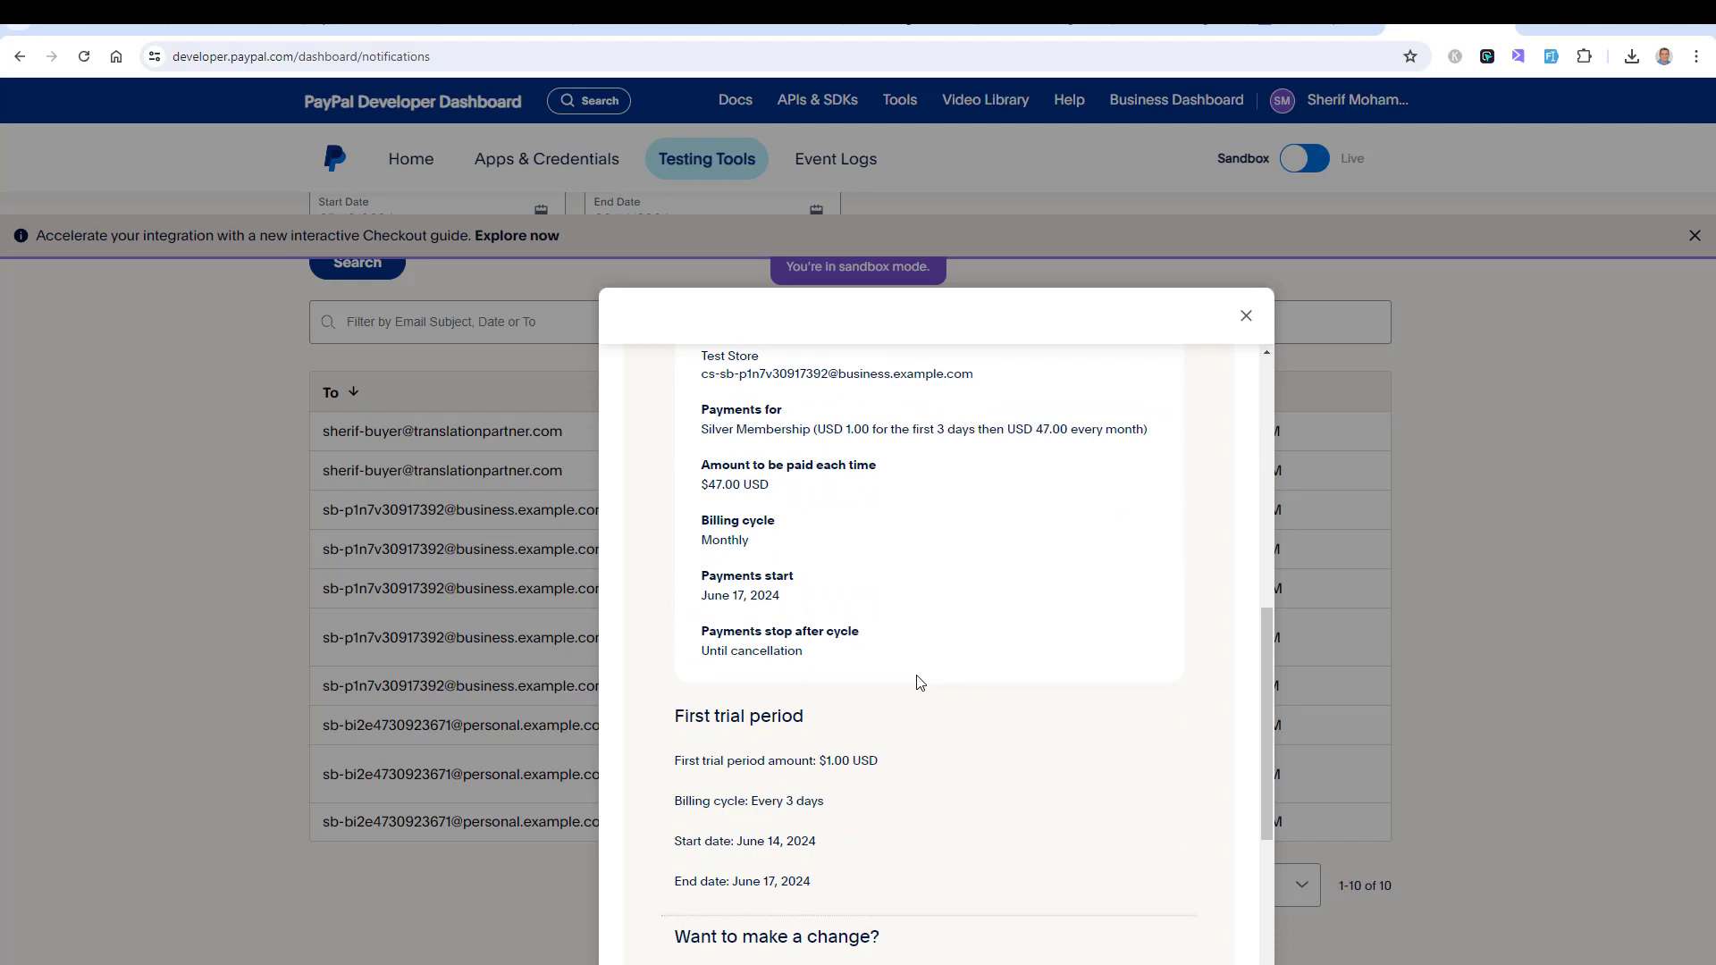
scroll(917, 682, "up", 5)
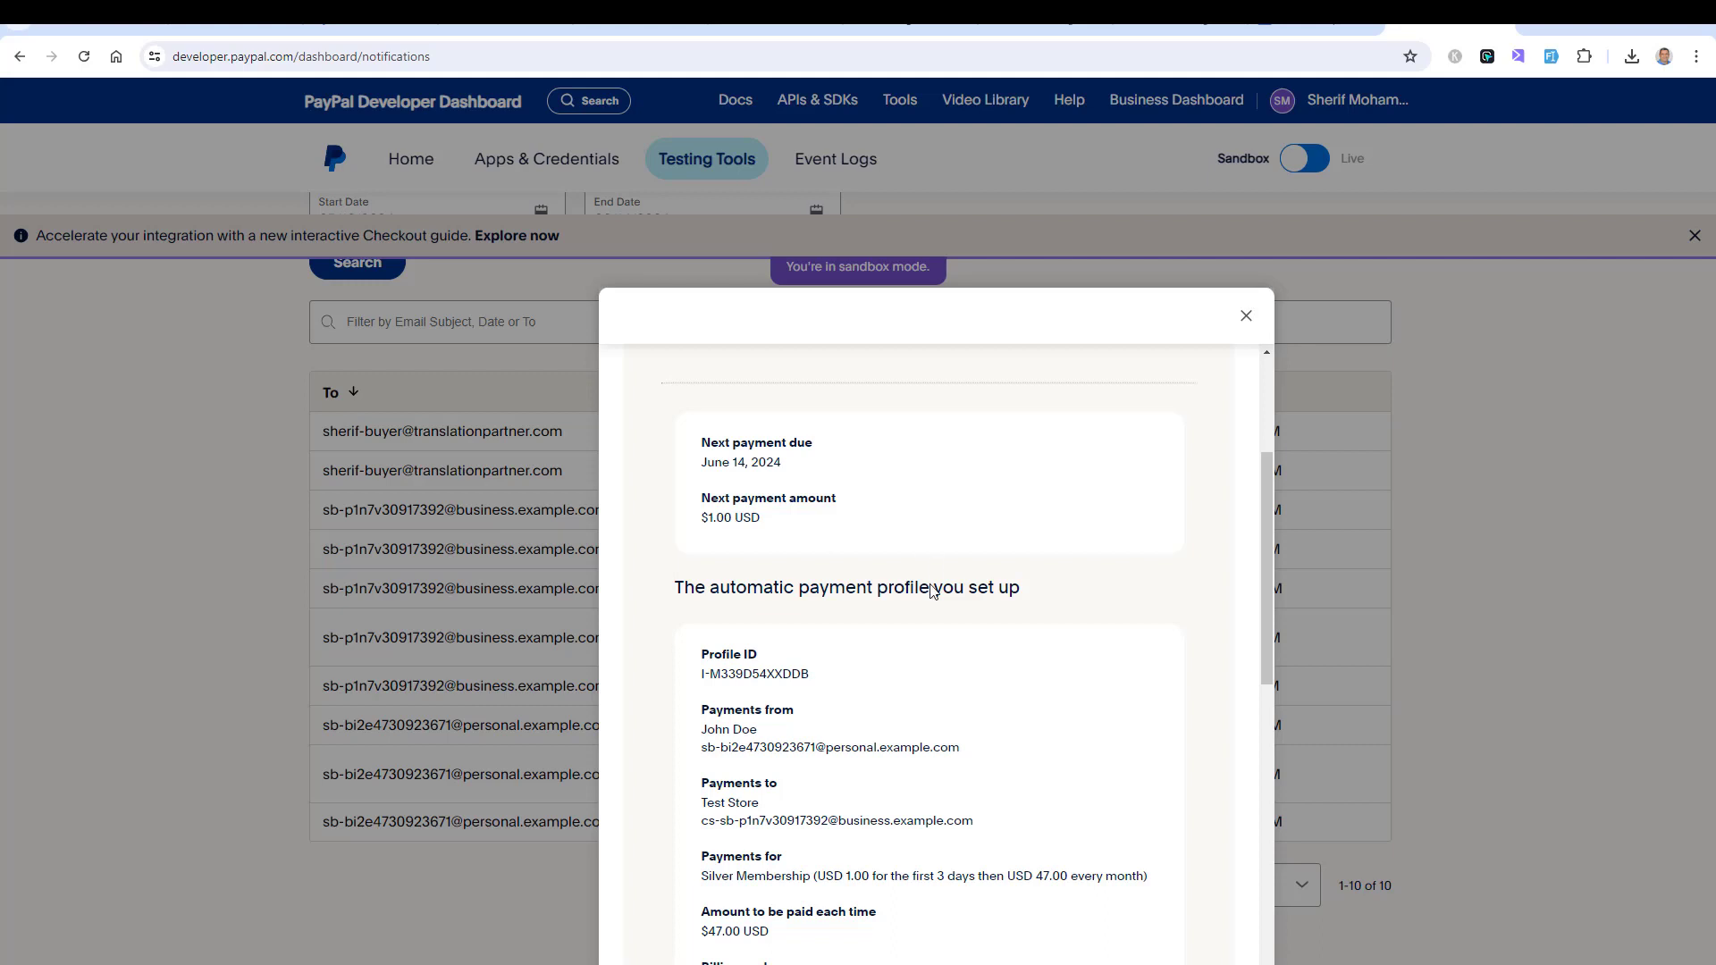
scroll(929, 592, "down", 3)
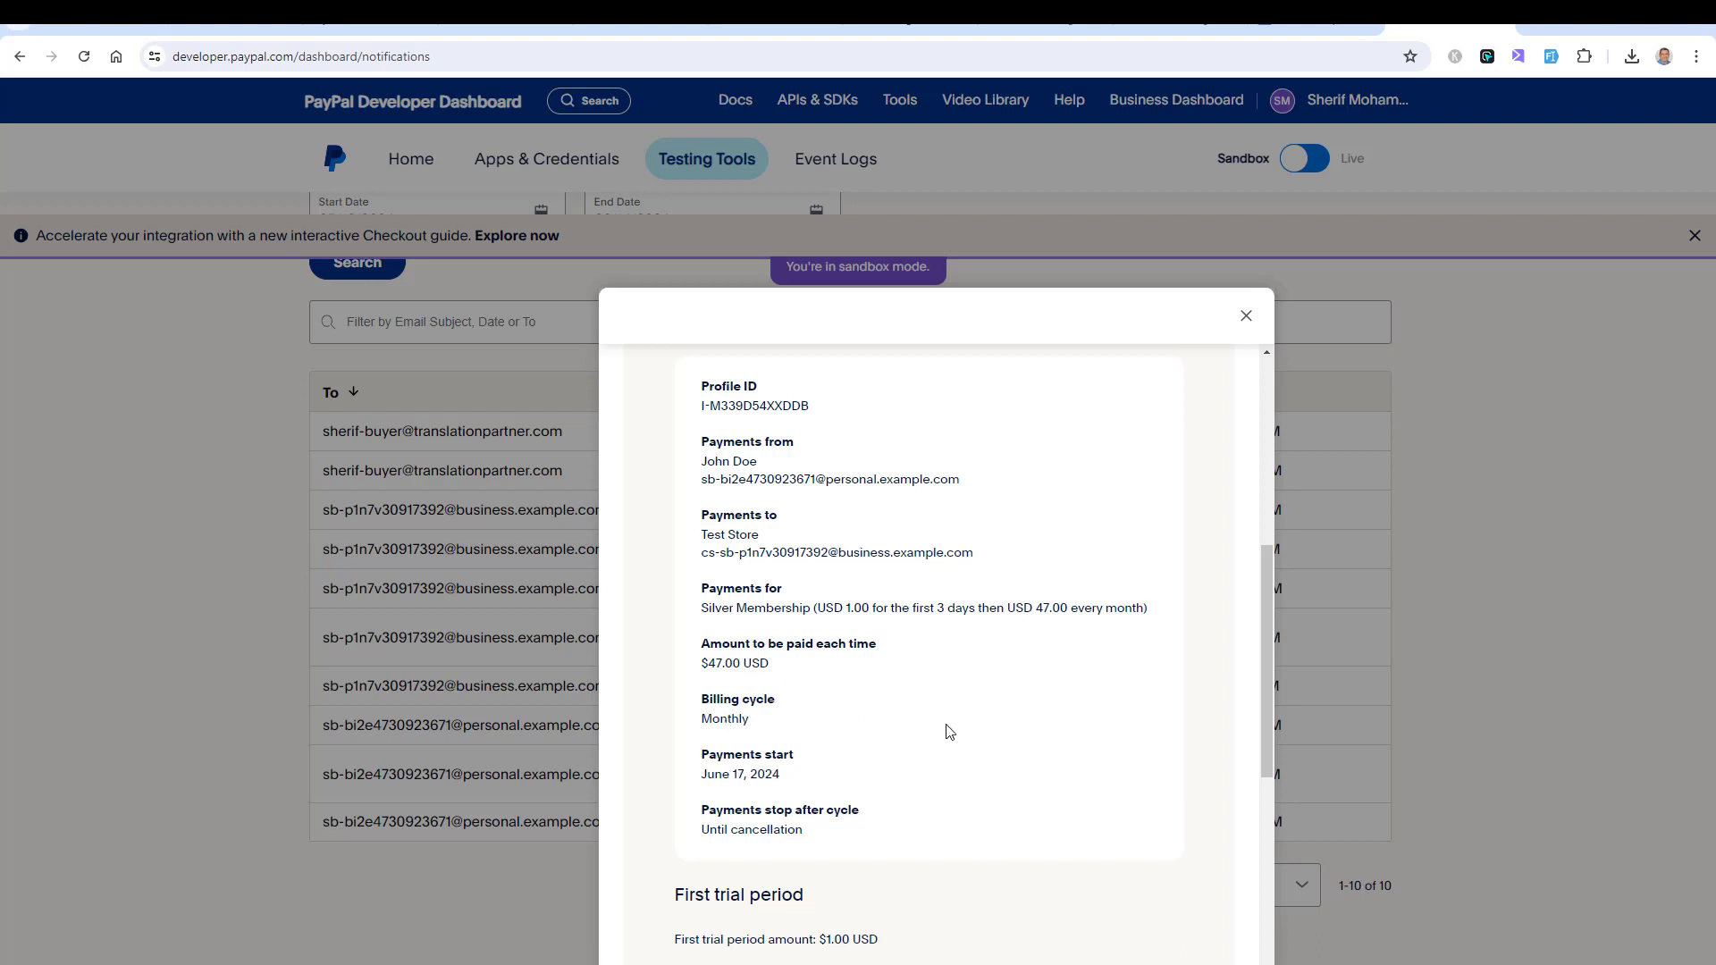
- Check the next payment due date and amount in the automatic payments email
scroll(947, 730, "up", 5)
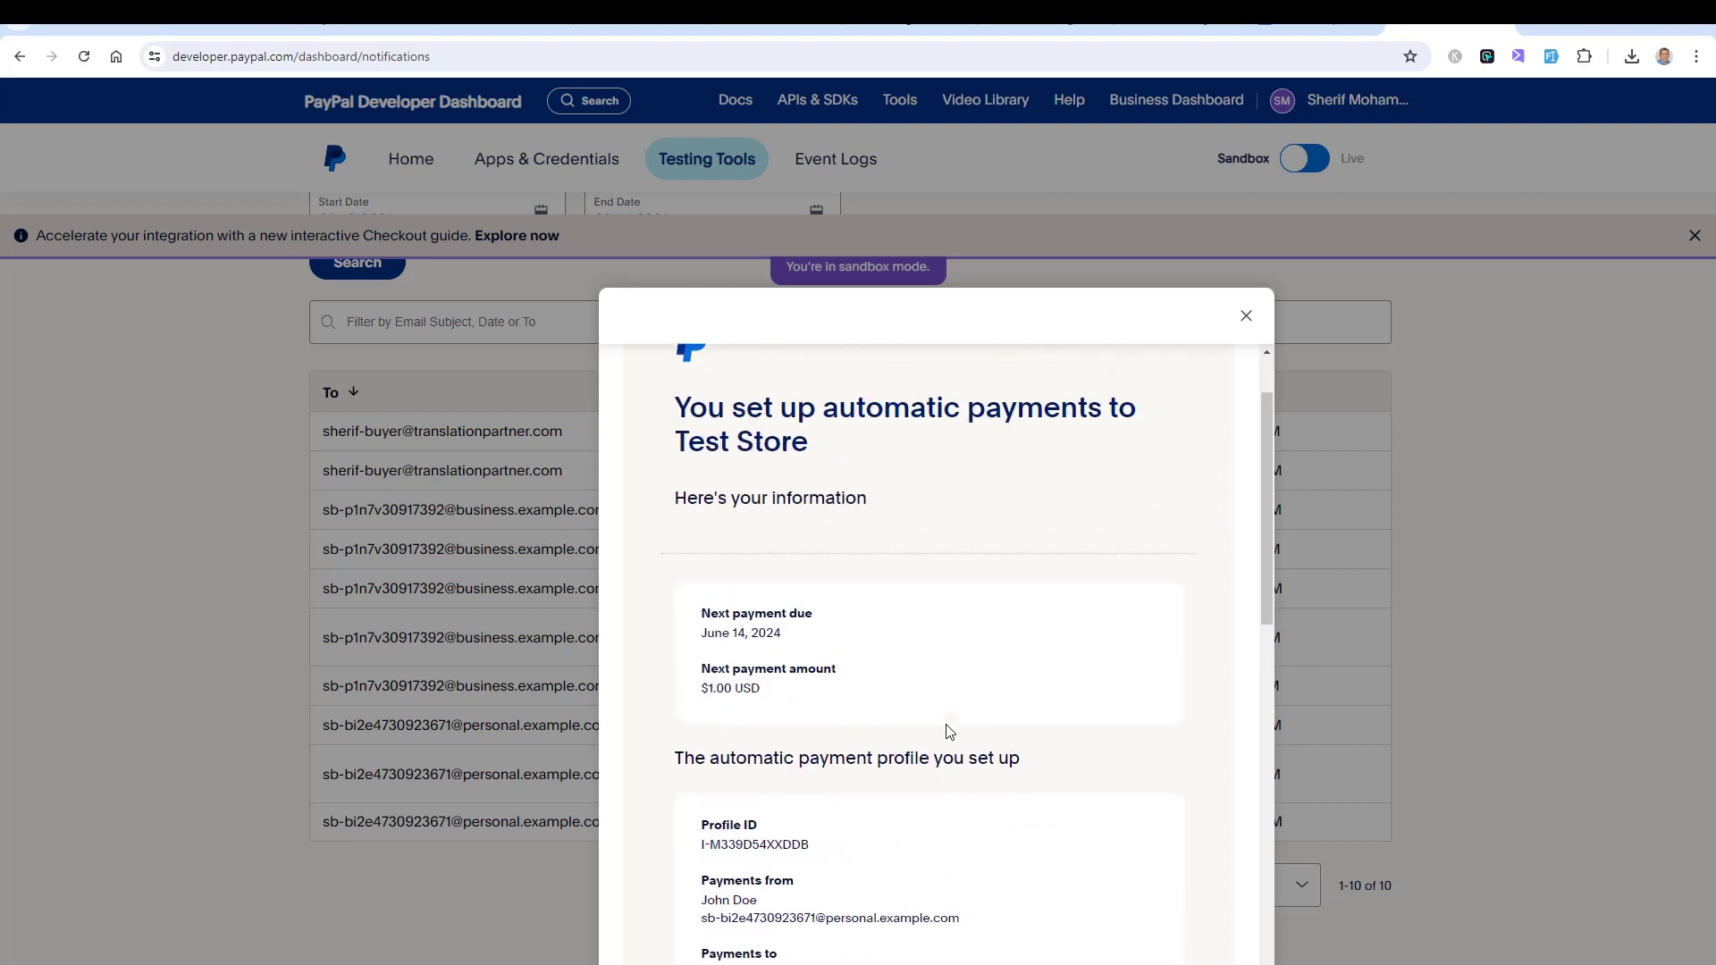
triple_click(770, 641)
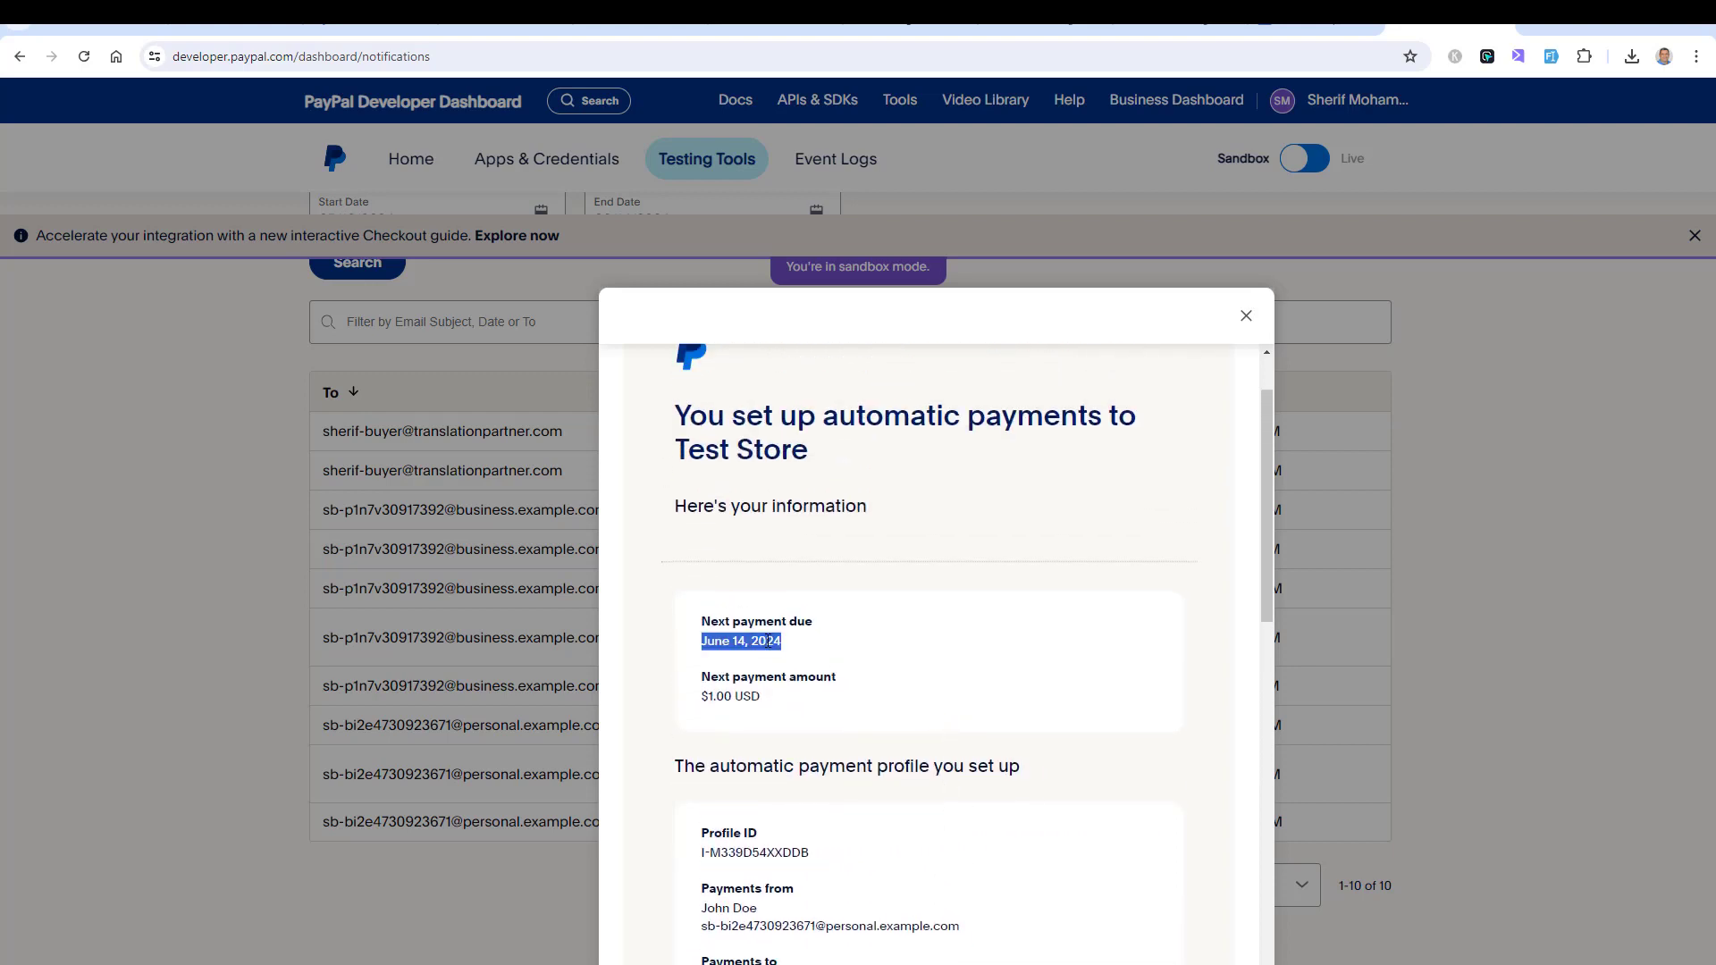
left_click(838, 735)
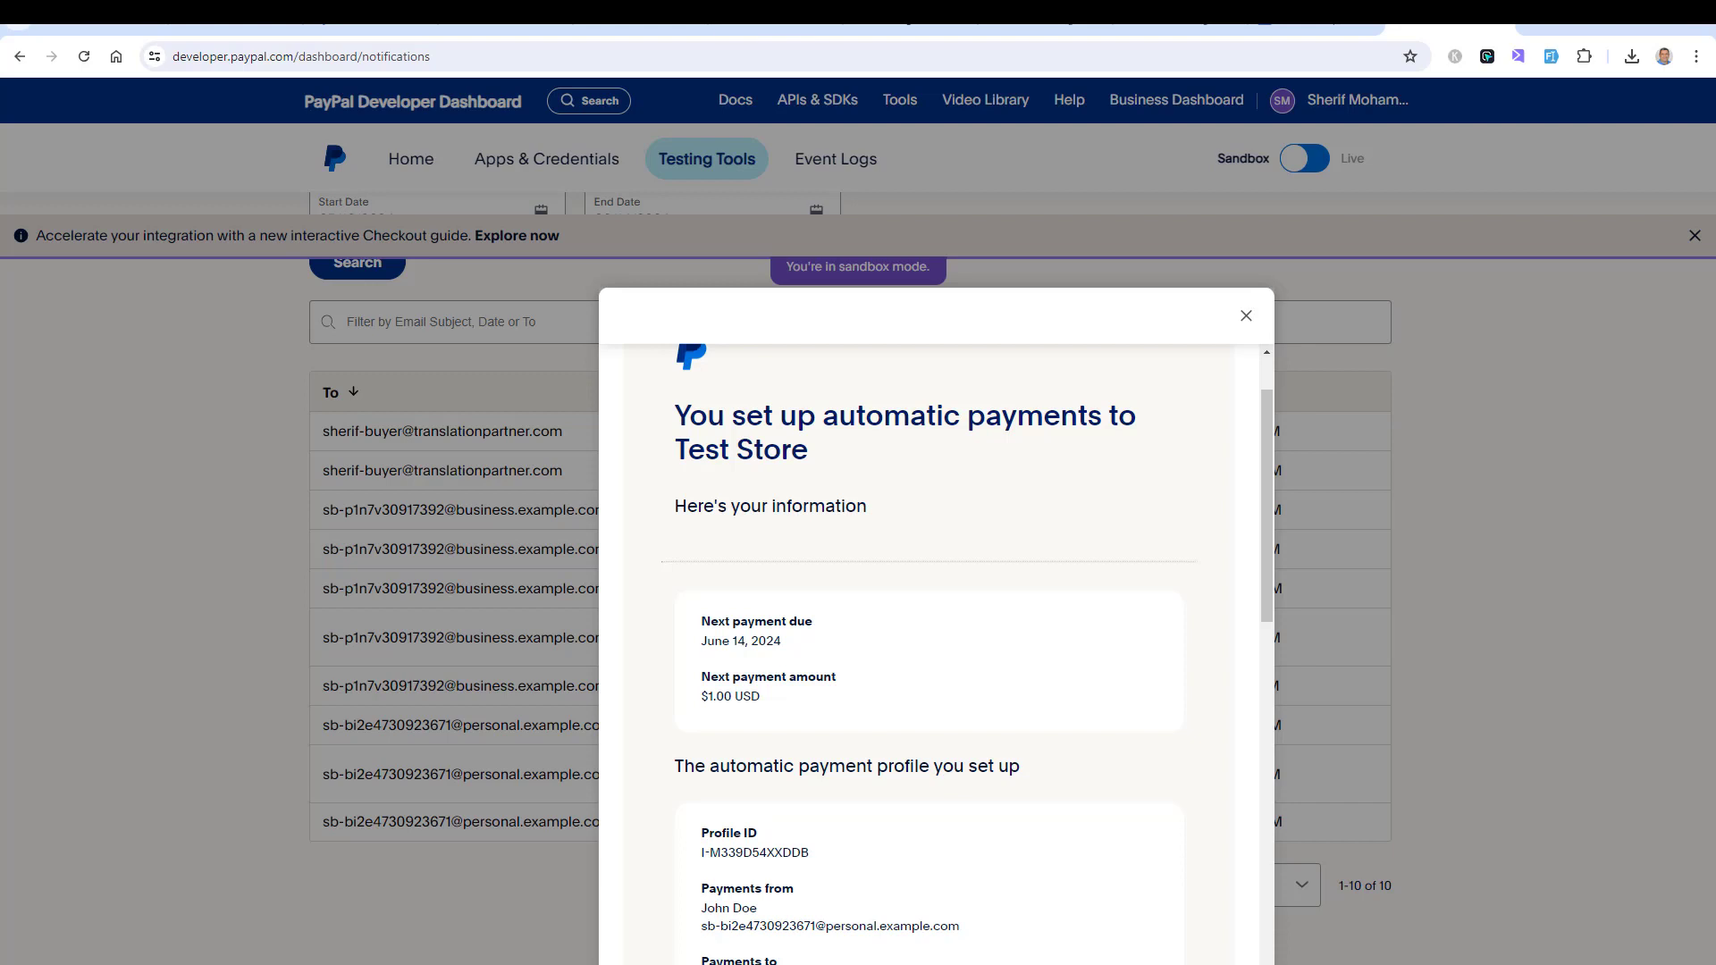
- Switch back to the WordPress admin, view the API configuration in the PayPal Checkout settings, and close it without saving
left_click(506, 28)
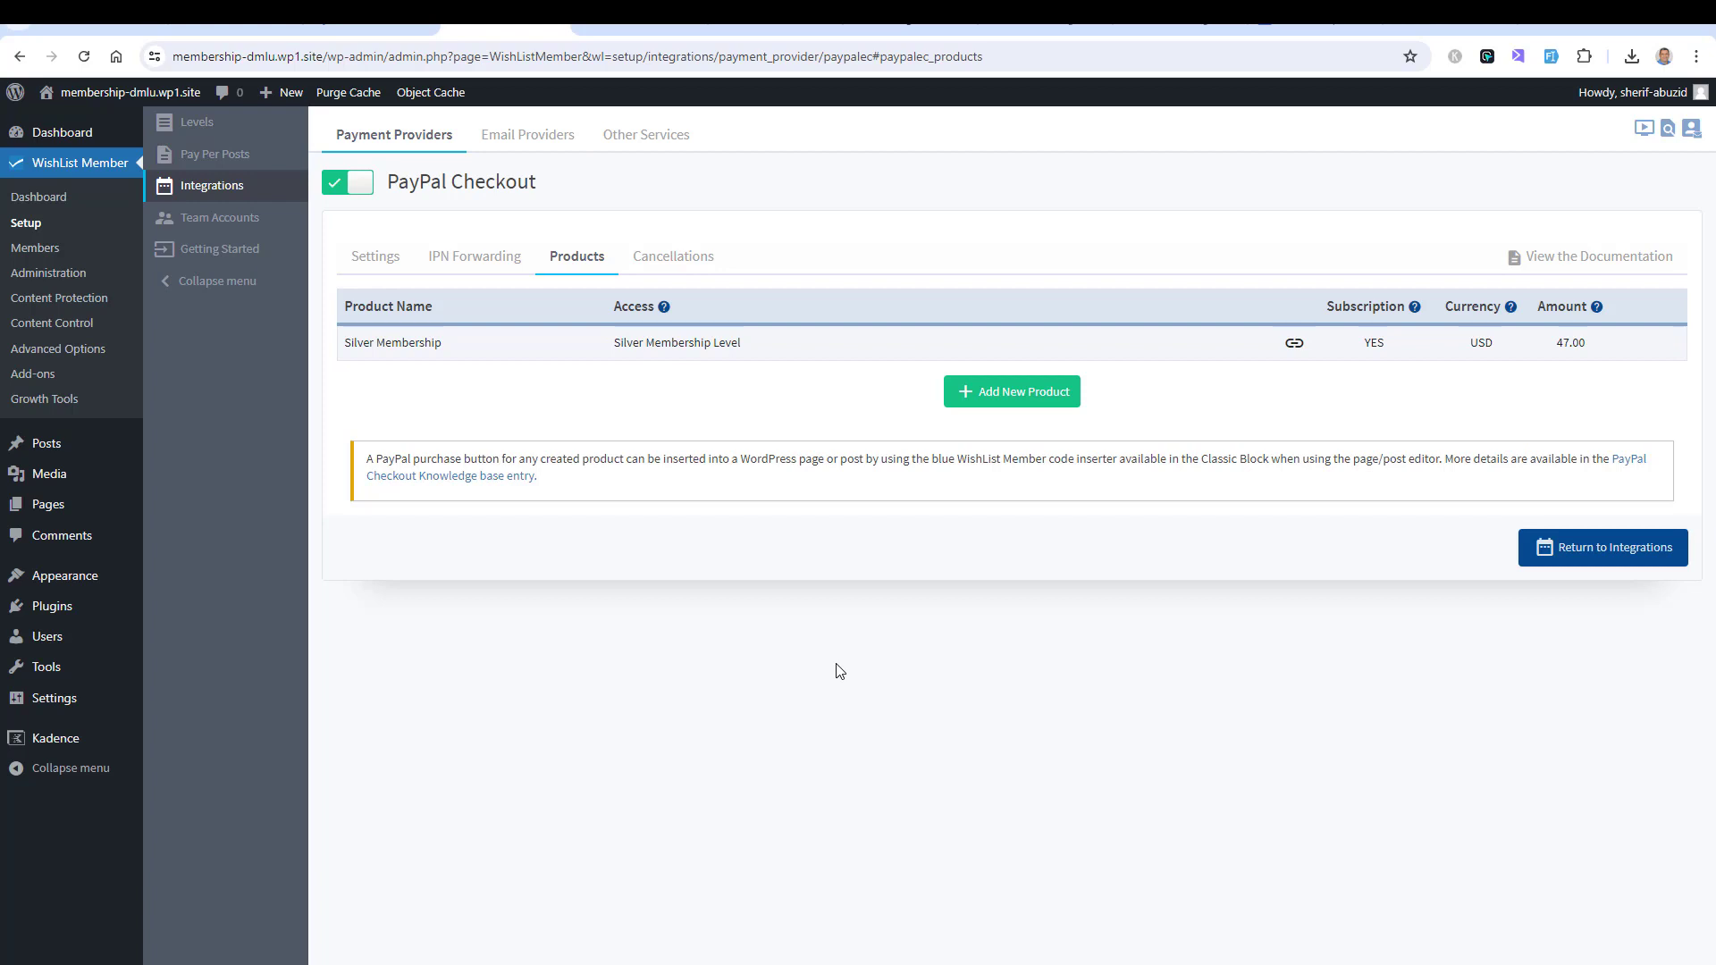
left_click(350, 270)
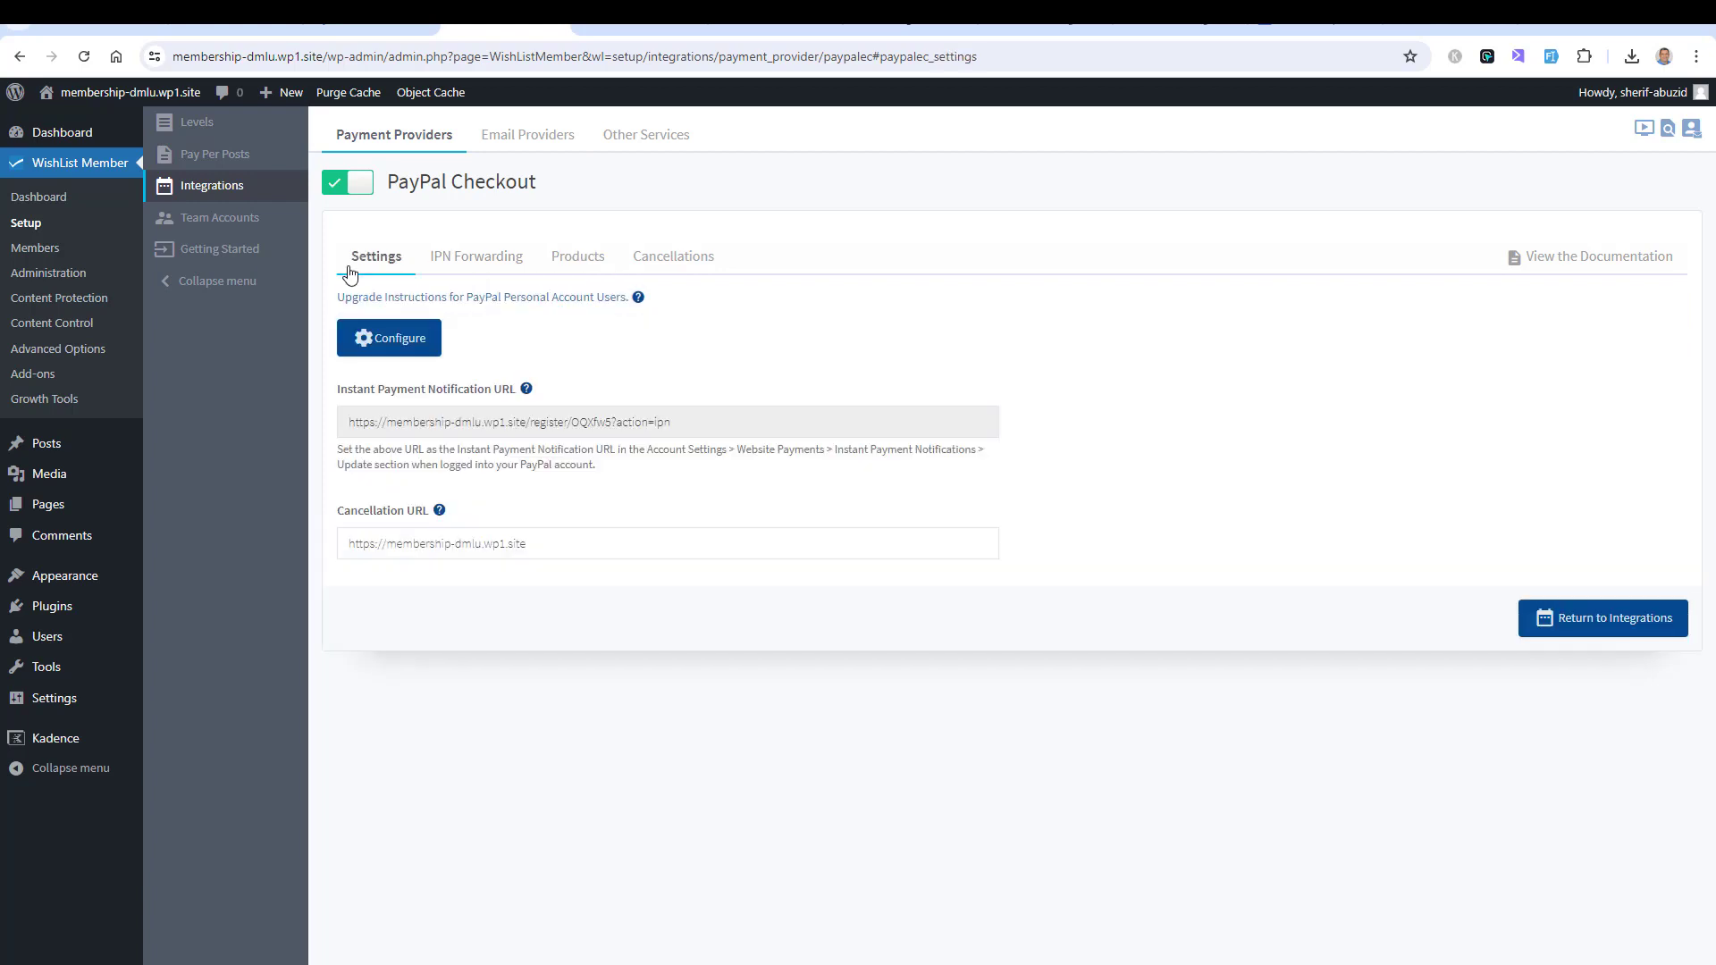
left_click(383, 343)
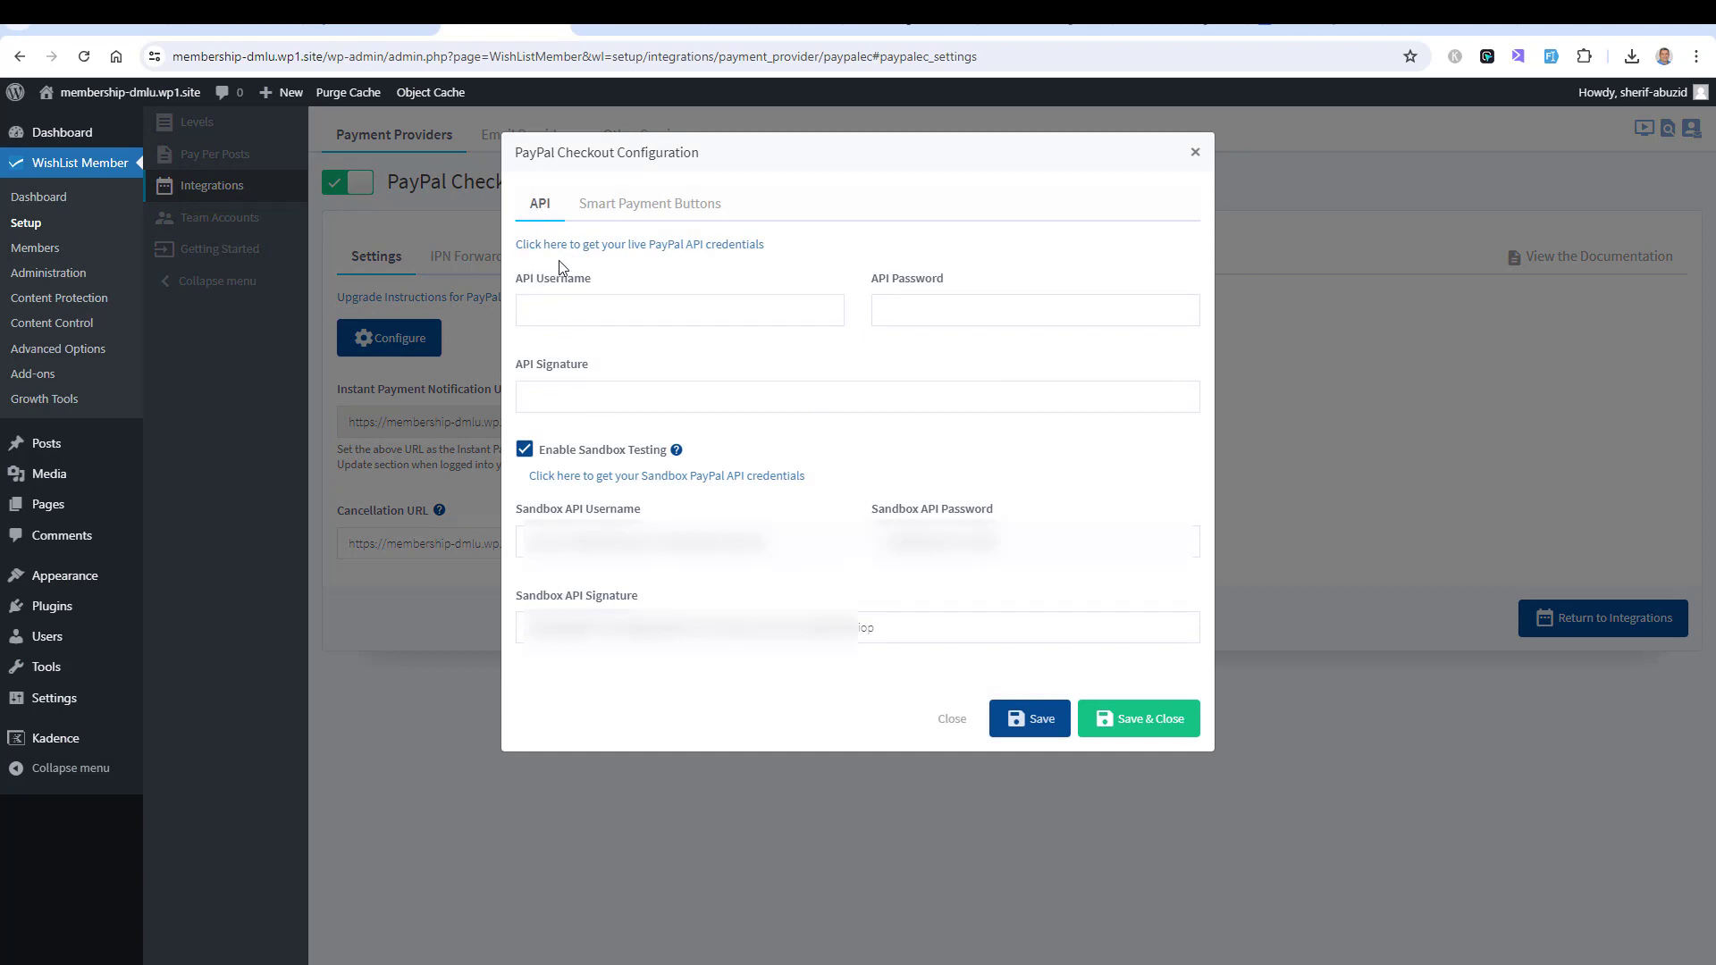
left_click(1195, 151)
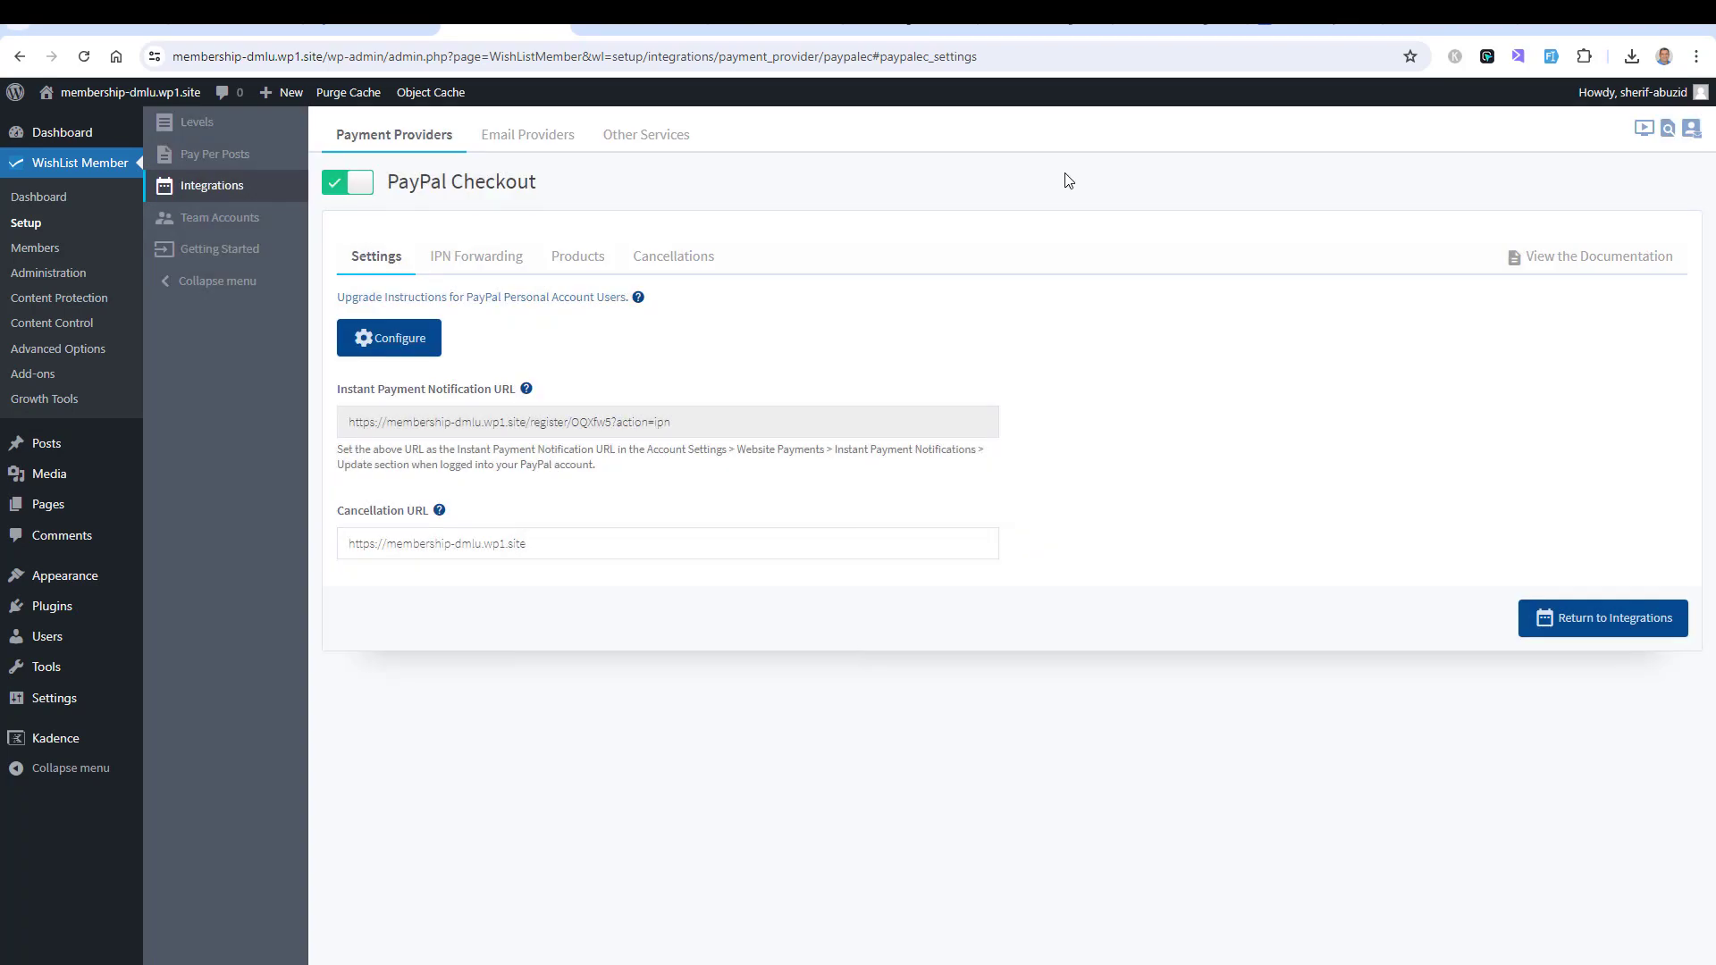
- In the PayPal Checkout cancellation settings, make Silver Membership Level and Free Membership cancel at the end of the PayPal subscription instead of immediately
left_click(661, 270)
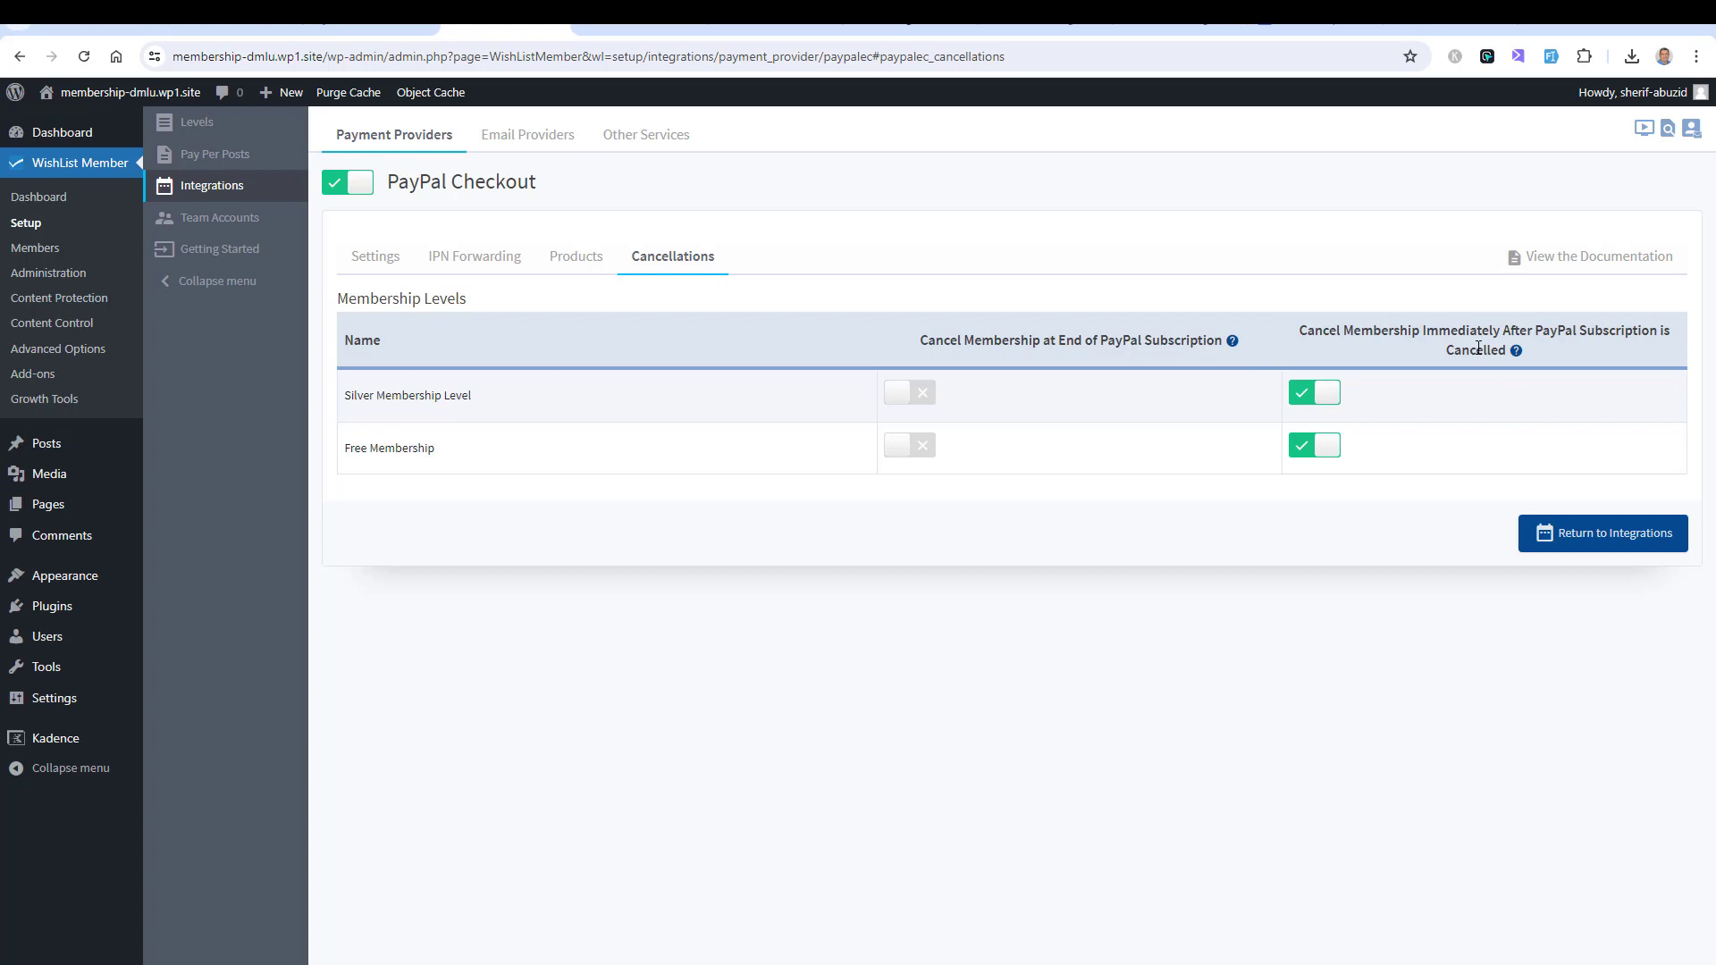
left_click(1298, 401)
left_click(1297, 453)
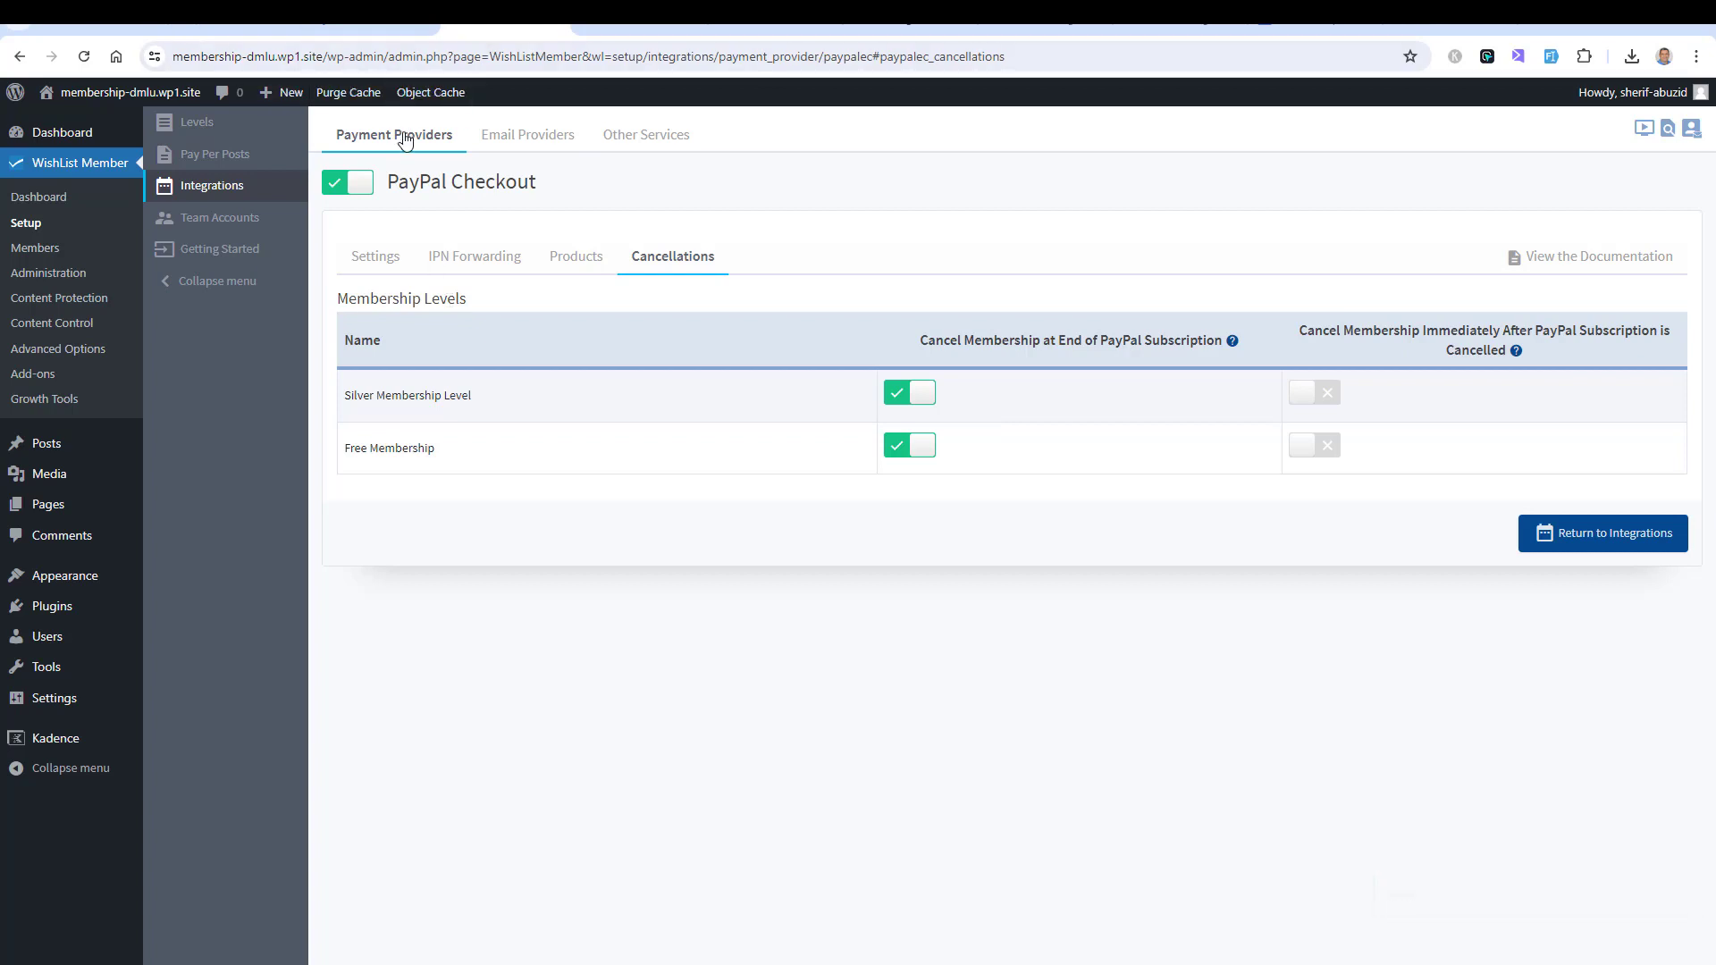
- View the Stripe integration among WishList Member's payment providers, and visit the membership site's home page
left_click(231, 189)
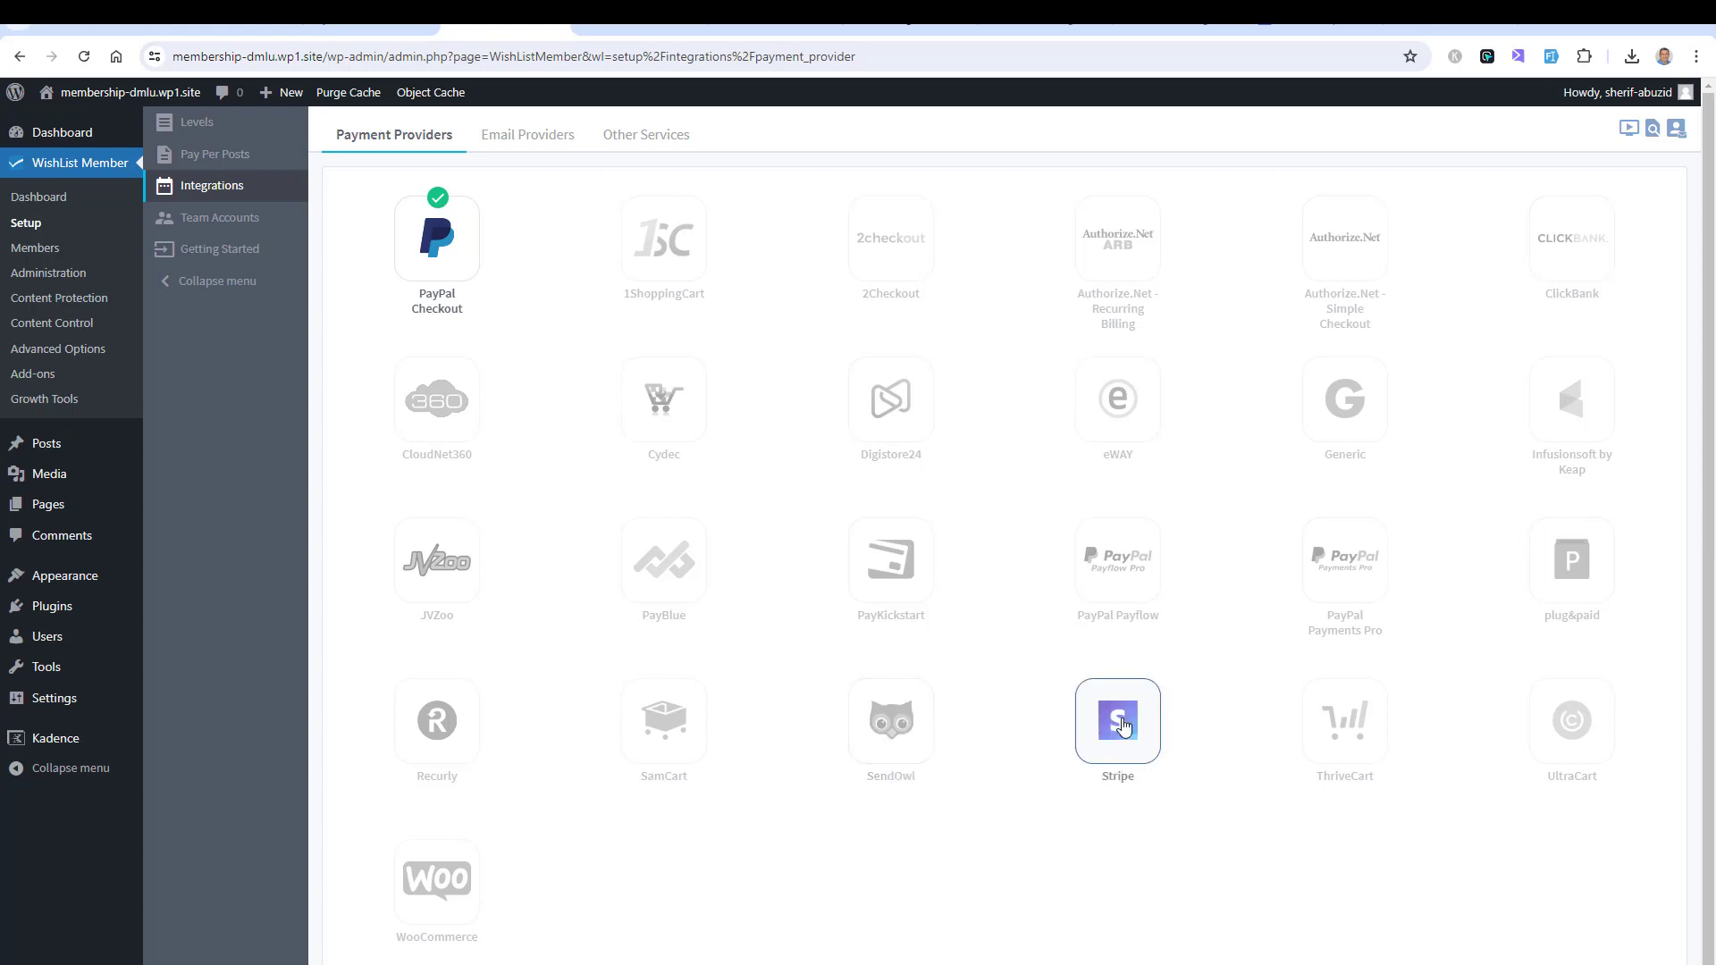
left_click(1100, 740)
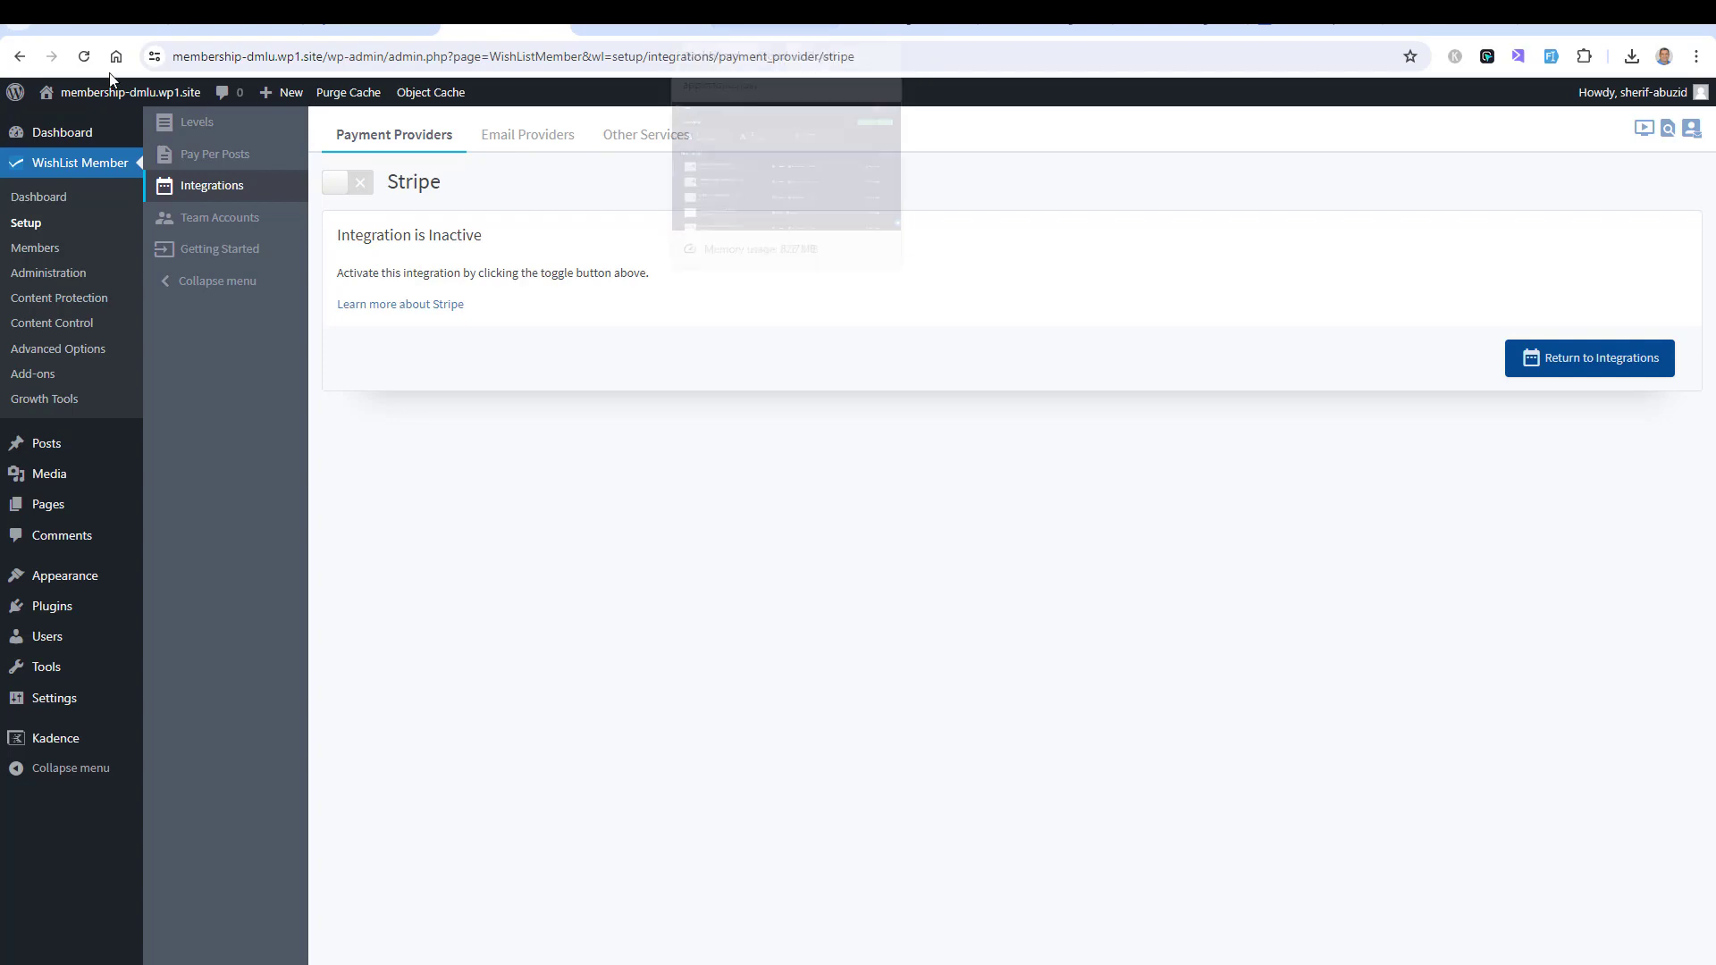
mouse_move(84, 98)
left_click(62, 125)
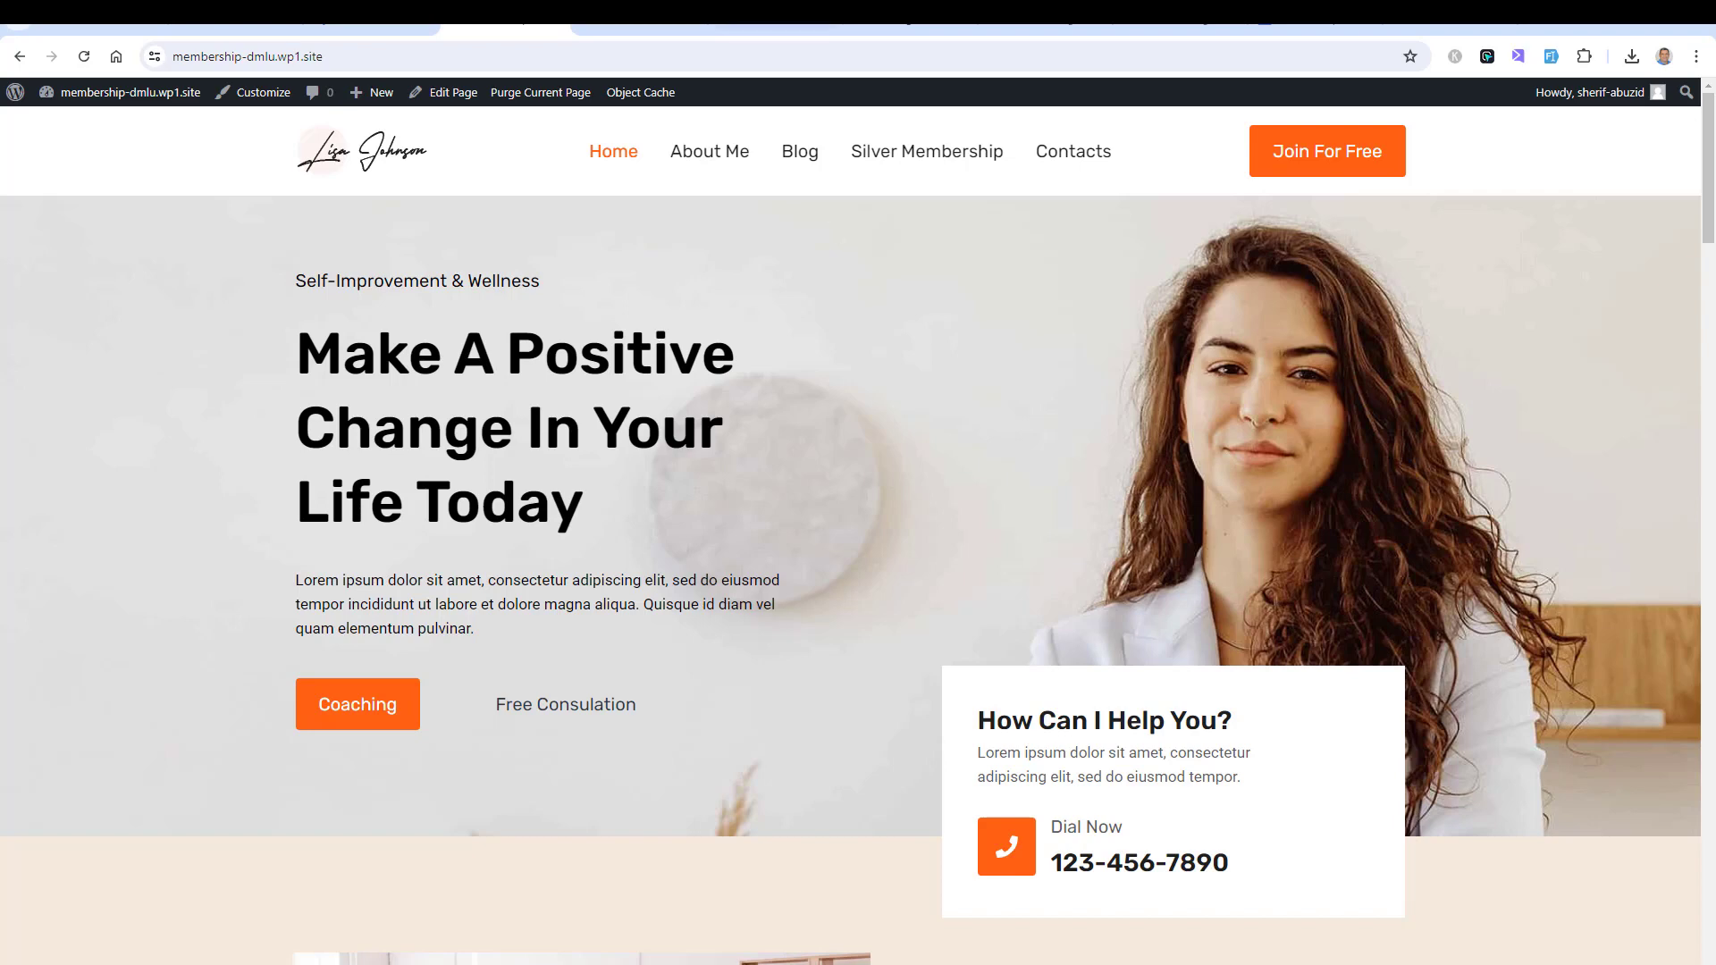
- Switch to the course outline in Google Docs and review Part 3 on selling memberships through the start of Part 5
left_click(1314, 29)
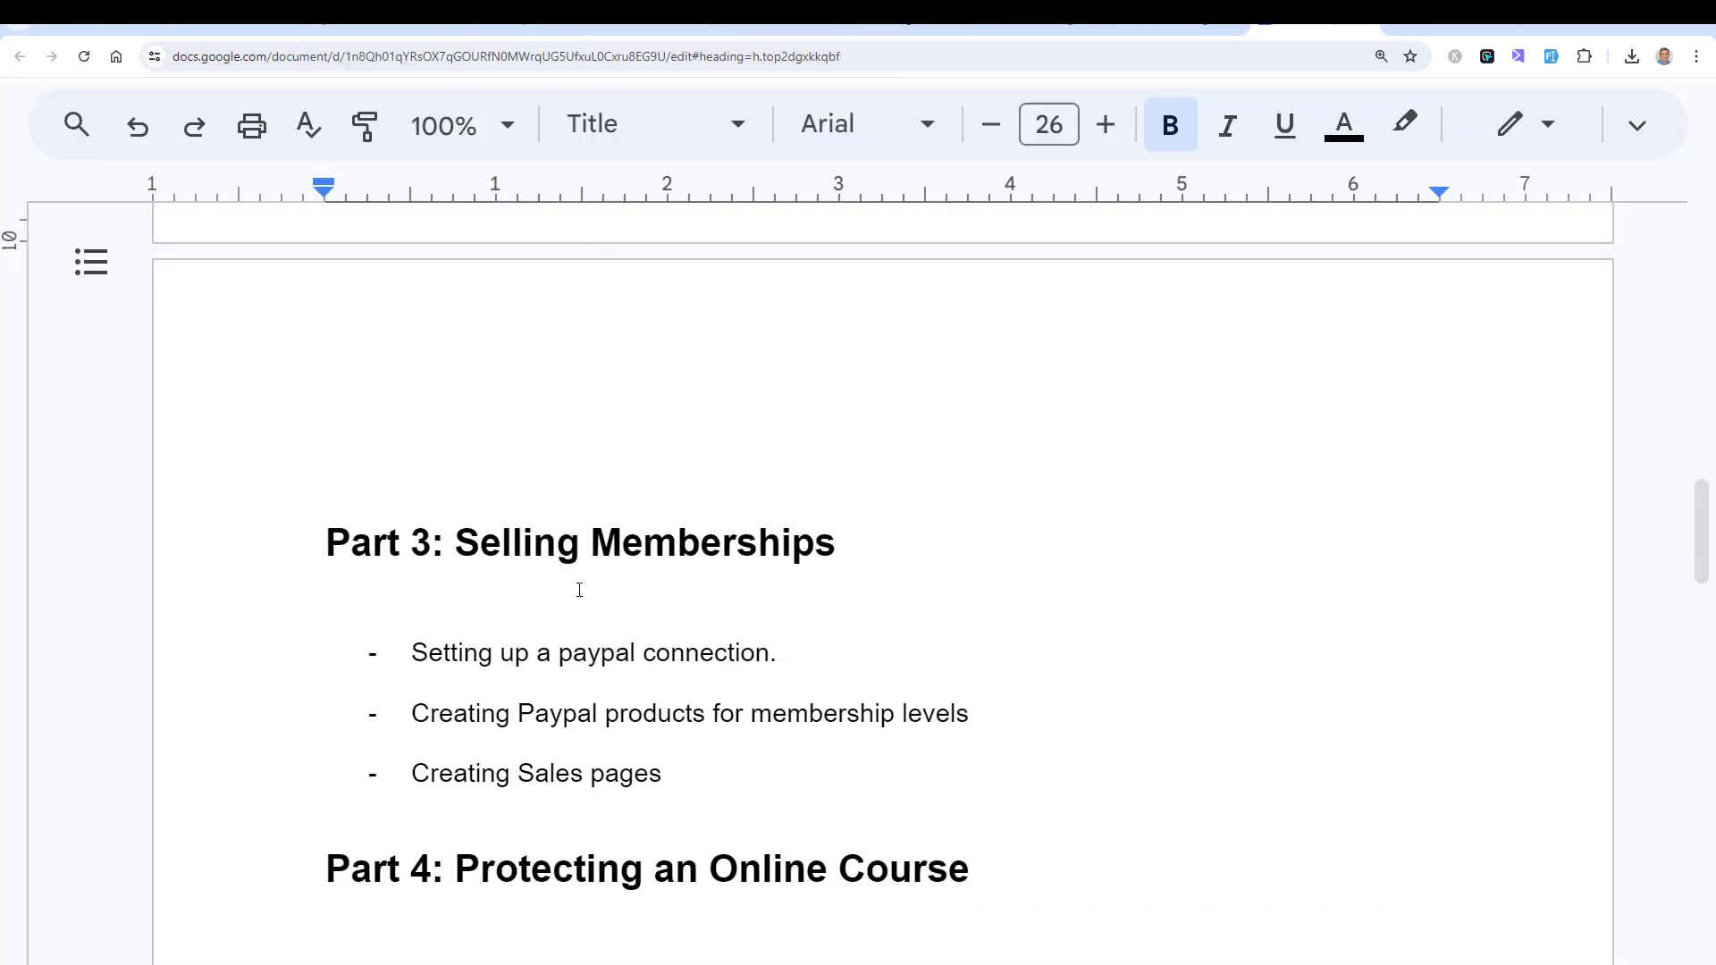
scroll(579, 590, "down", 1)
scroll(575, 582, "up", 3)
scroll(575, 674, "down", 4)
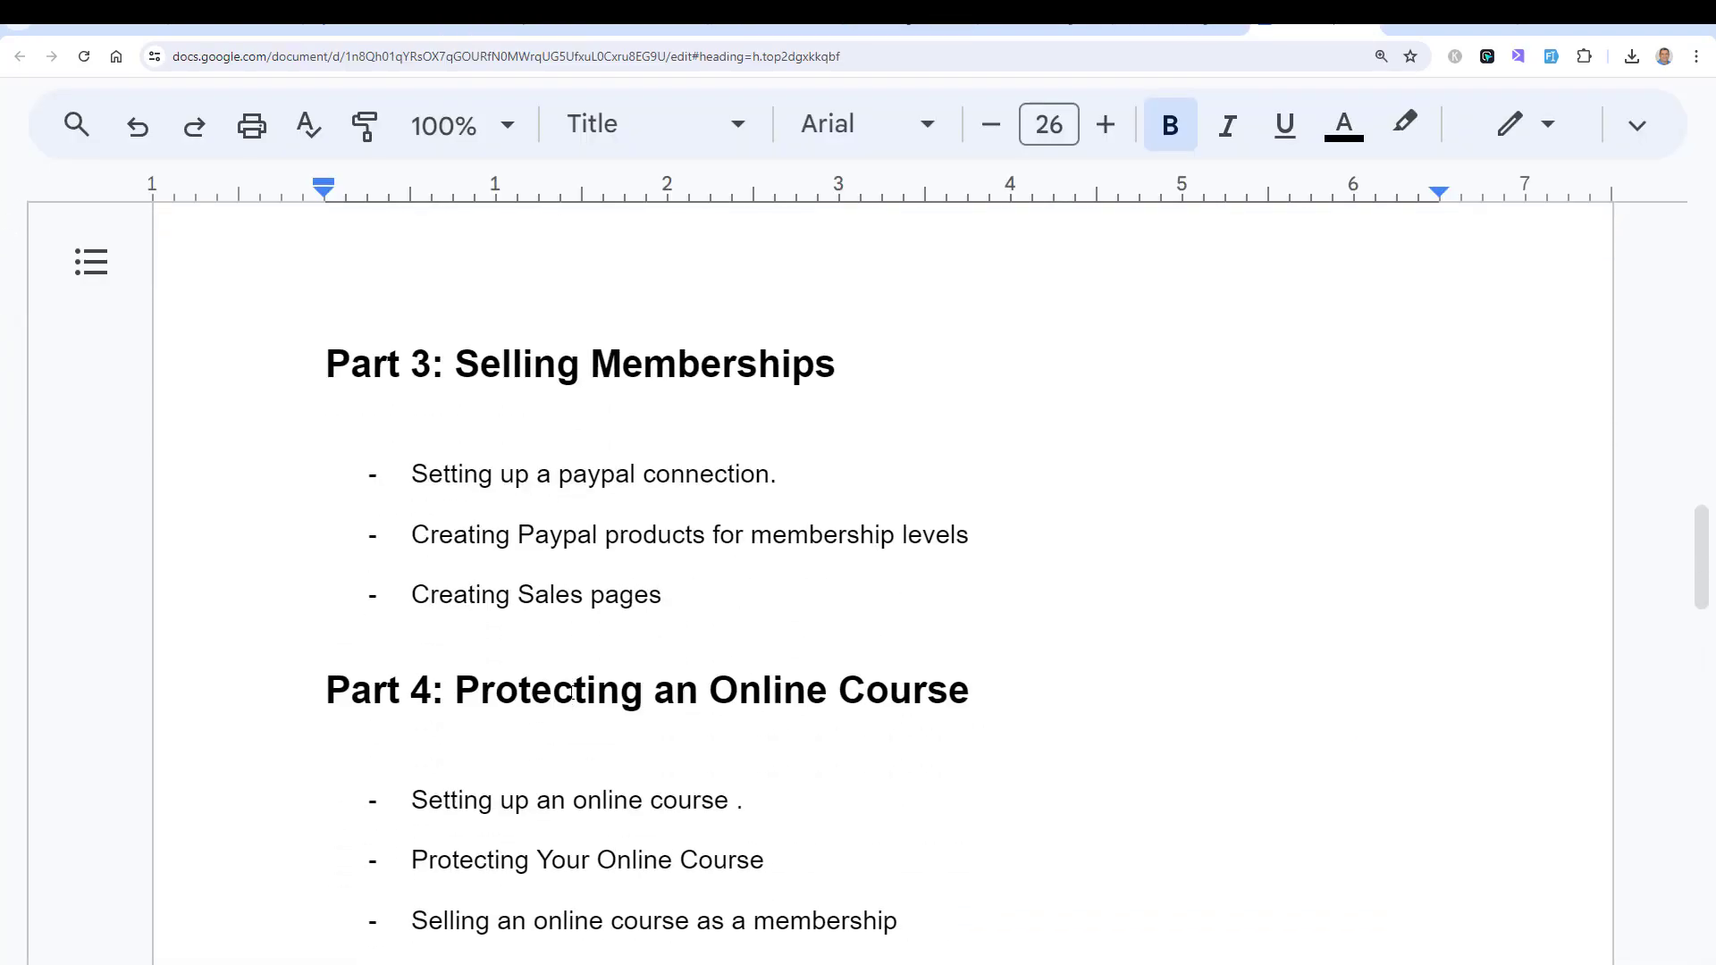
scroll(573, 679, "down", 2)
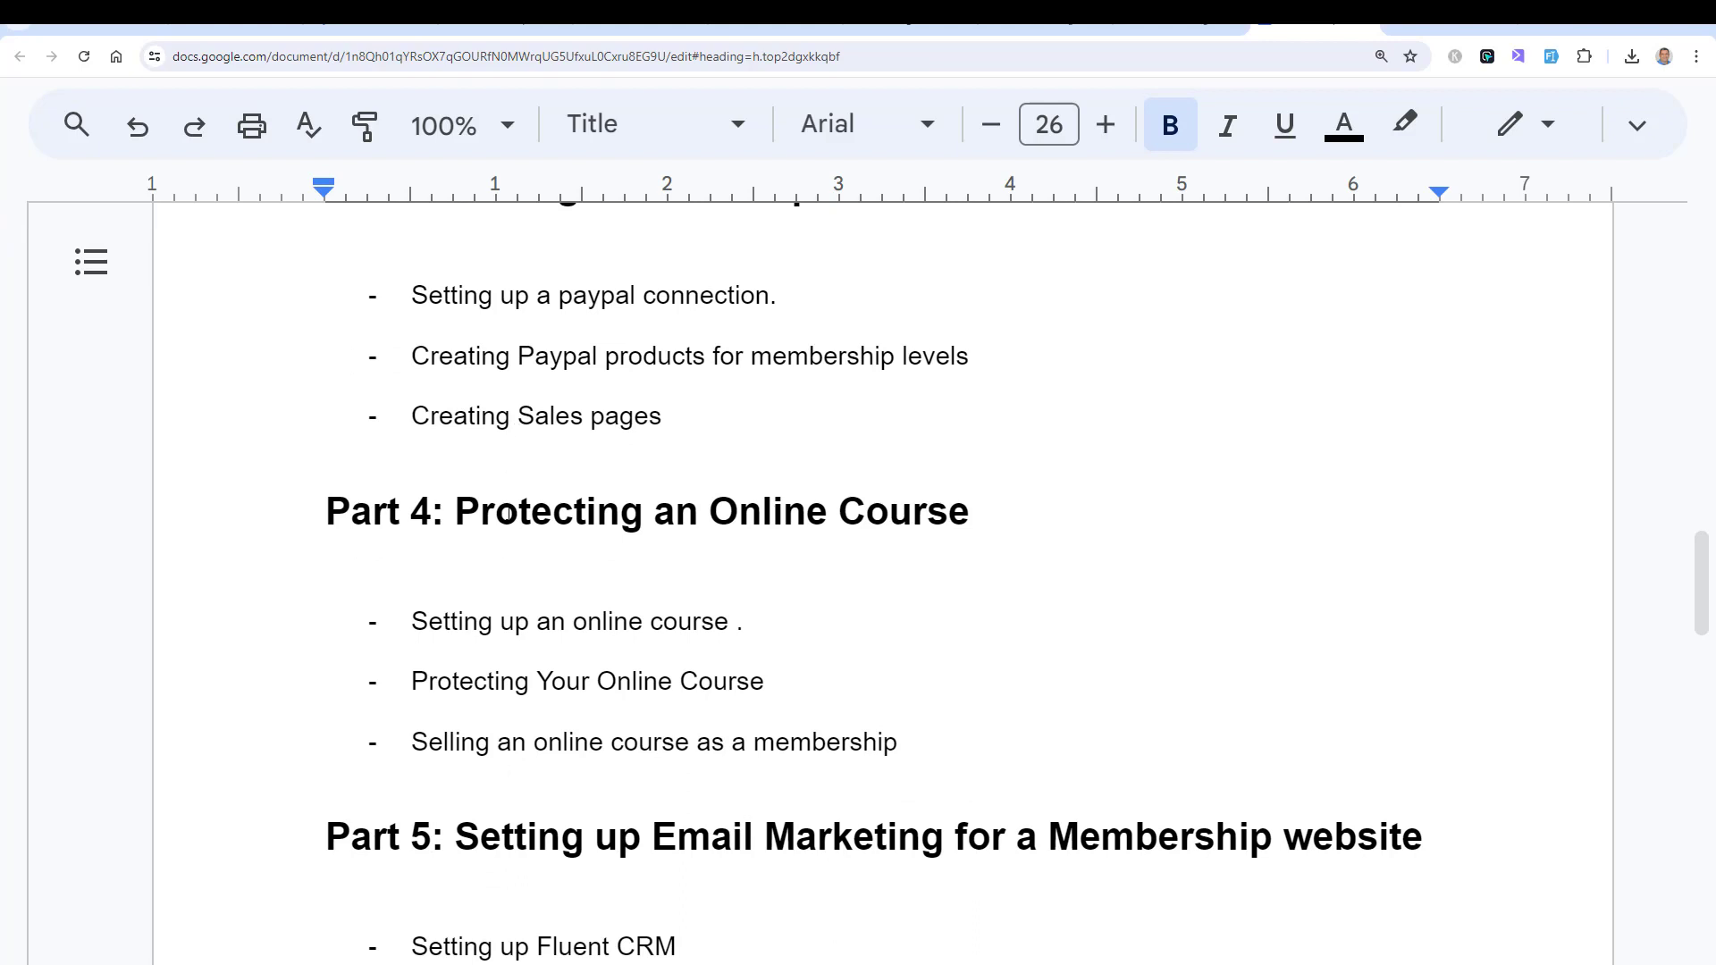